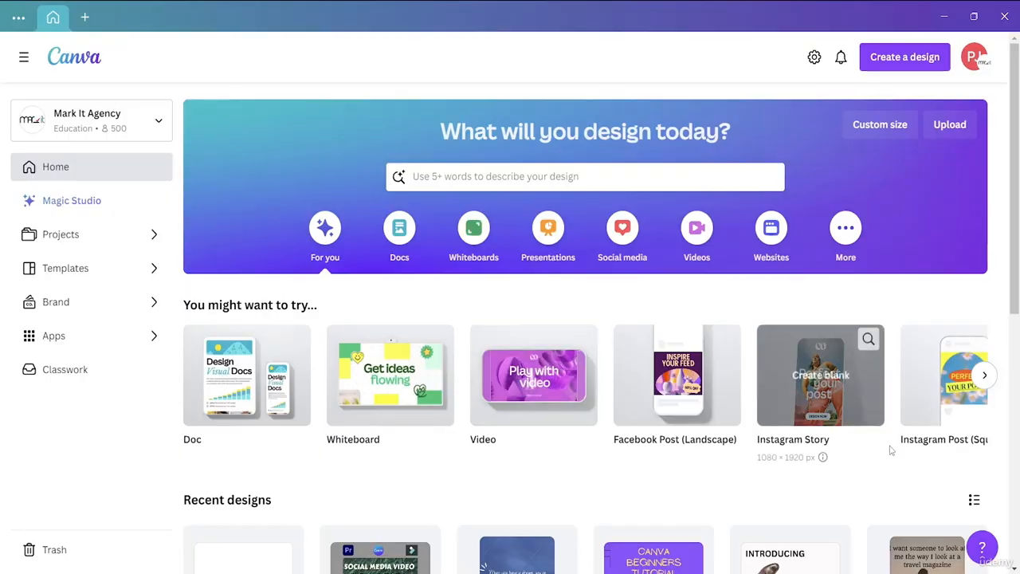
Create a blank square Instagram Post from the suggested design formats
{"action": "left_click", "coordinate": [986, 375]}
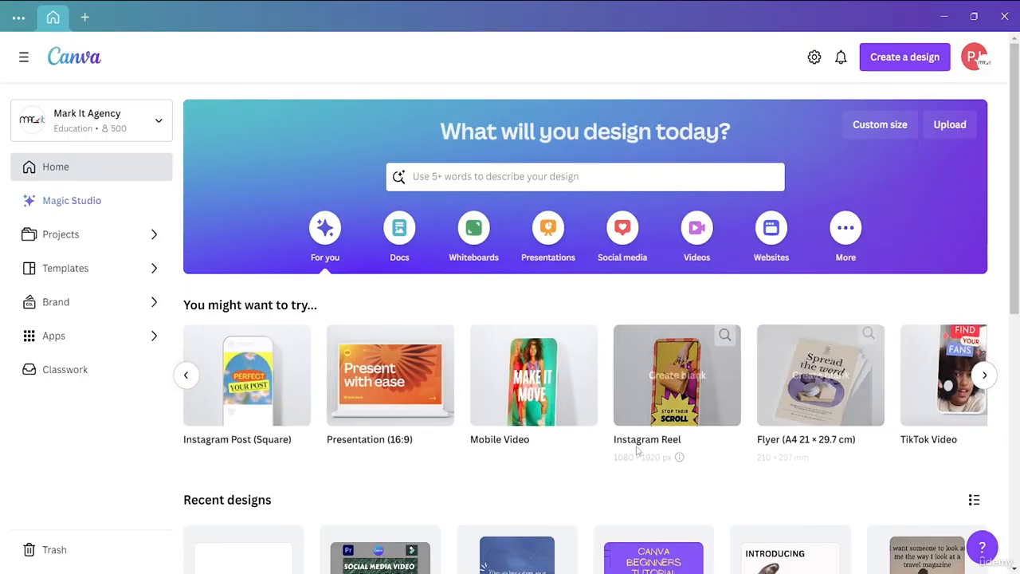
{"action": "left_click", "coordinate": [261, 394]}
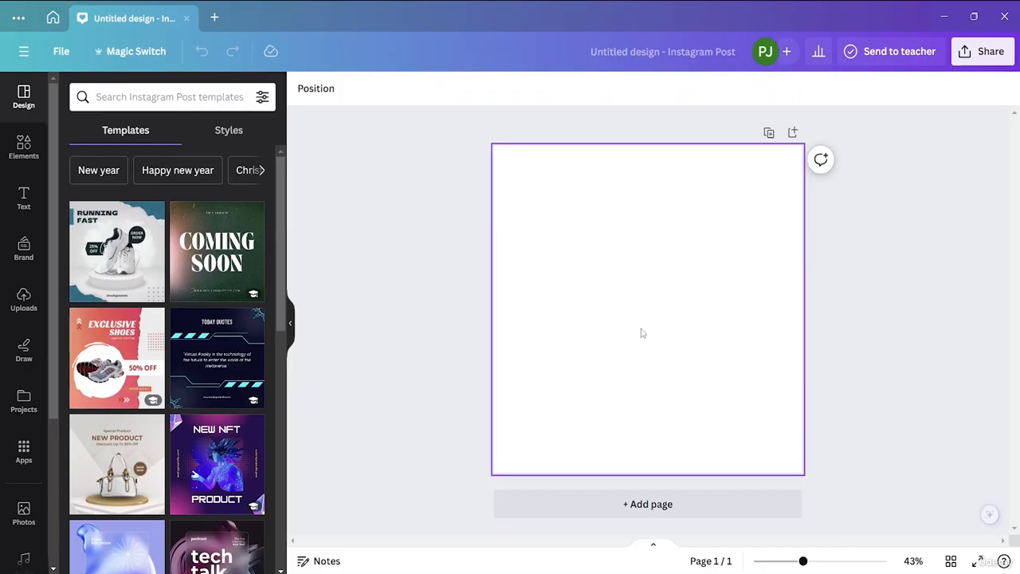
{"action": "left_click", "coordinate": [653, 546]}
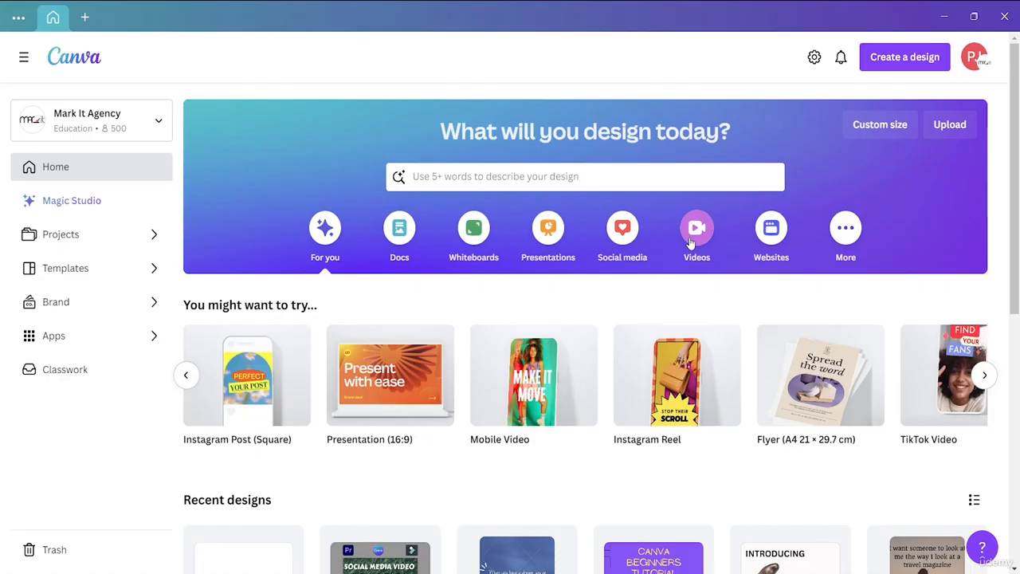
Look through the video design formats and create a blank Instagram Story from the suggested formats
{"action": "left_click", "coordinate": [694, 243]}
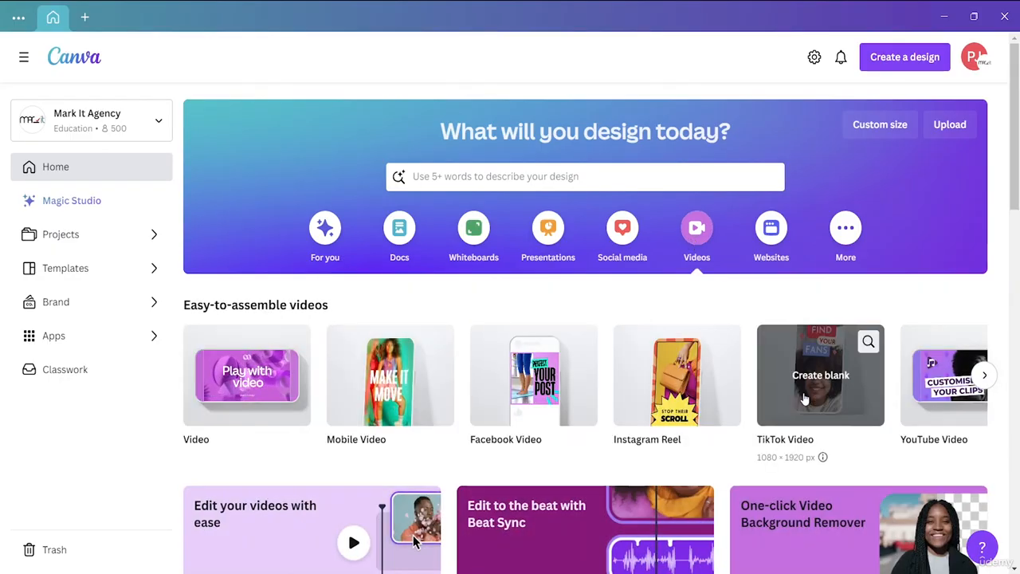
{"action": "mouse_move", "coordinate": [699, 411]}
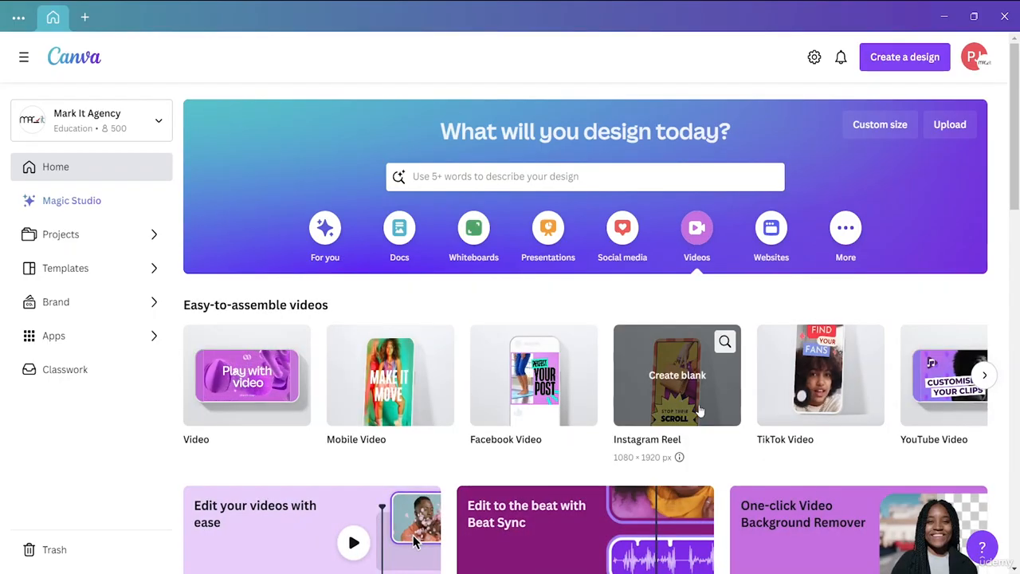
{"action": "left_click", "coordinate": [985, 375]}
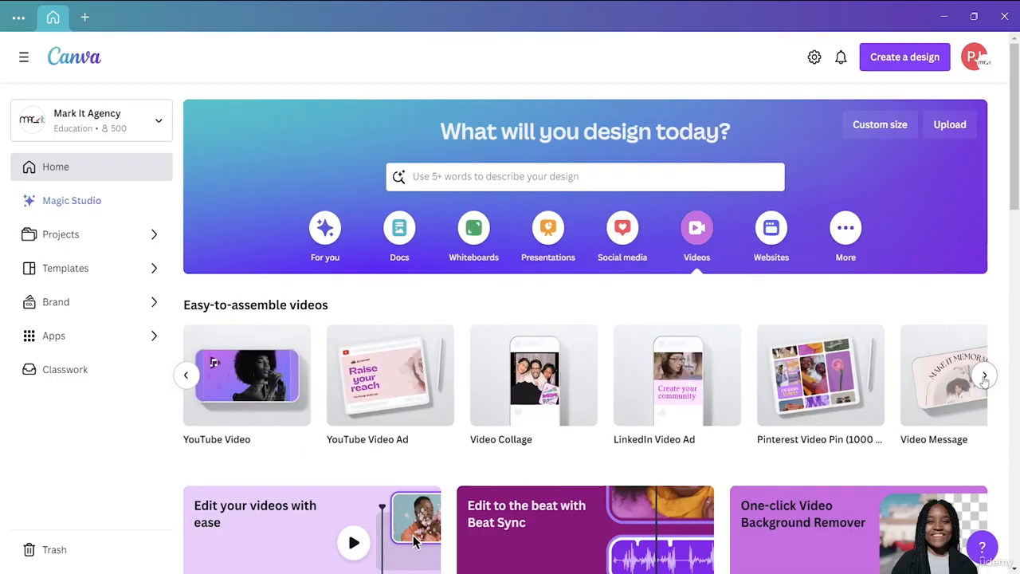
{"action": "left_click", "coordinate": [985, 380]}
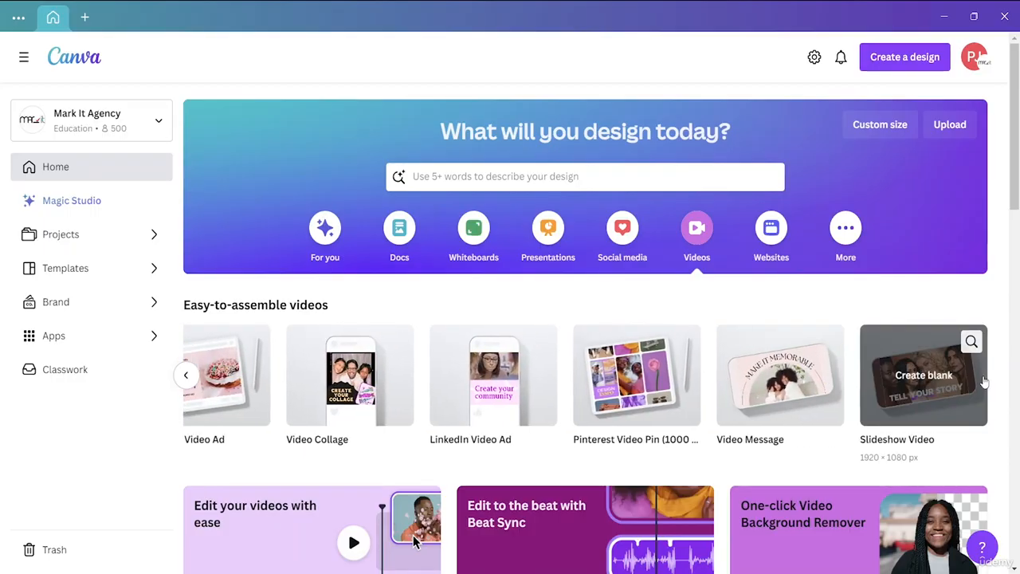
{"action": "left_click", "coordinate": [187, 378]}
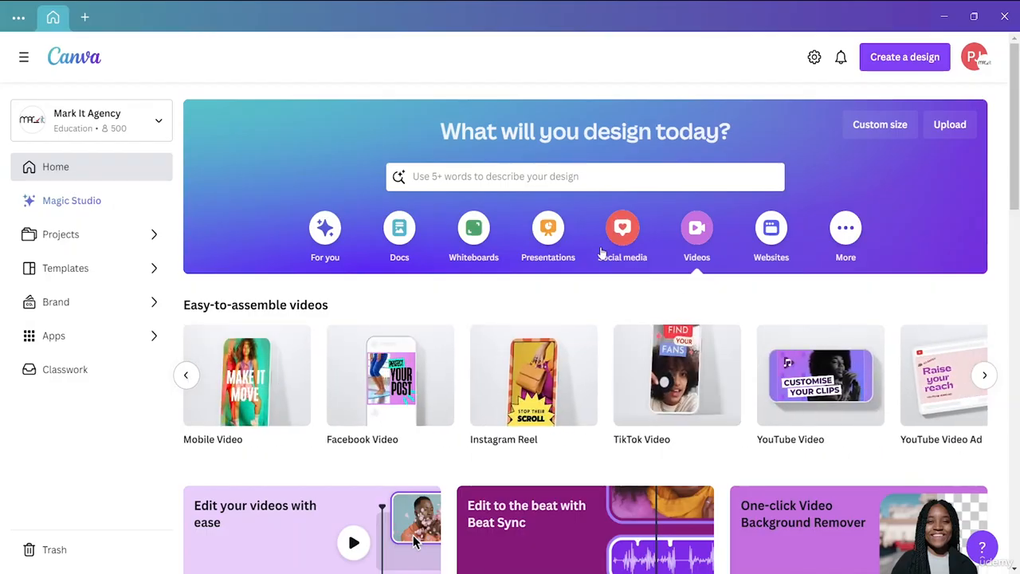
{"action": "left_click", "coordinate": [325, 230]}
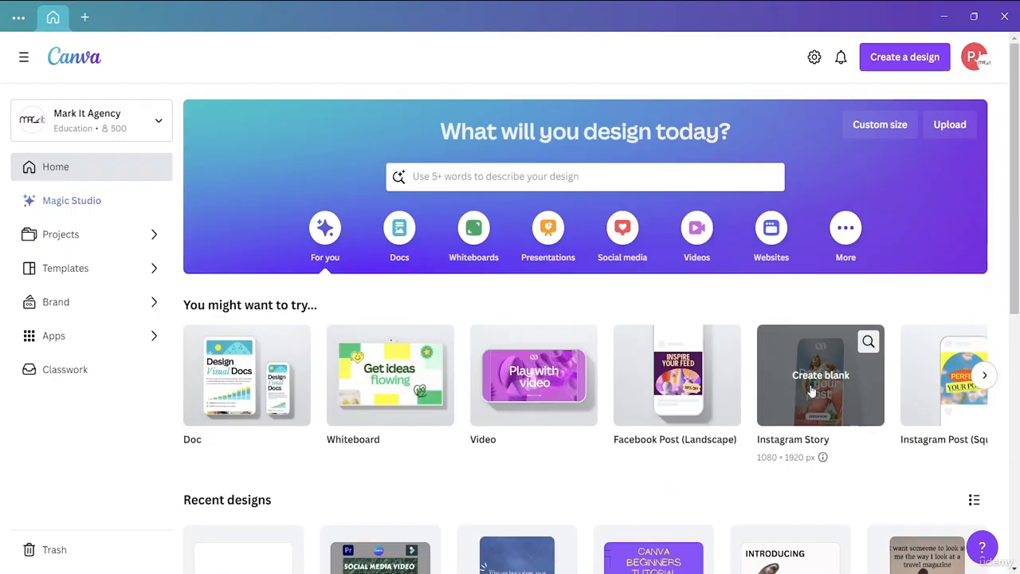
{"action": "left_click", "coordinate": [809, 393]}
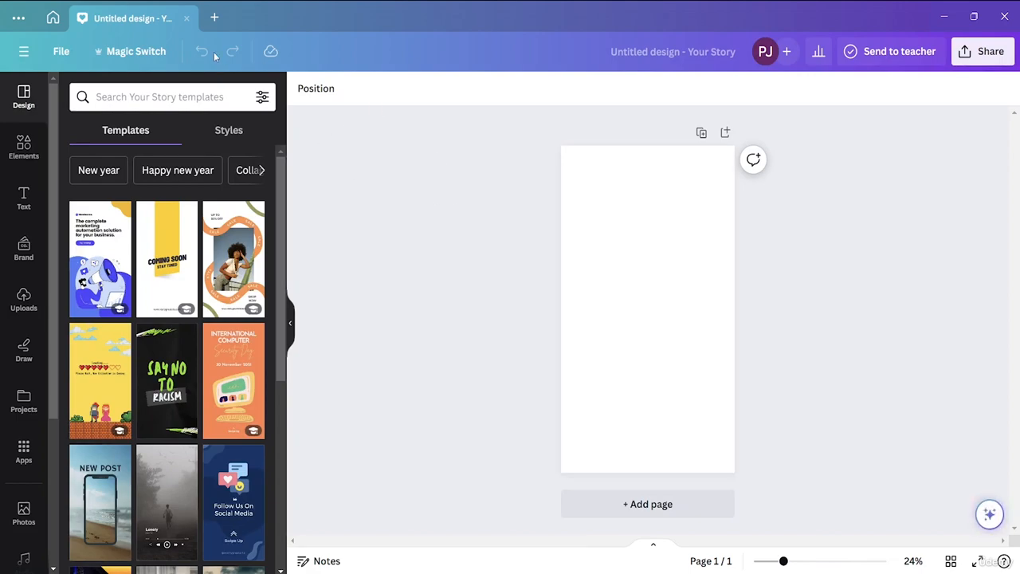
Resize the blank story design to a custom height of 1080 px
{"action": "left_click", "coordinate": [136, 51]}
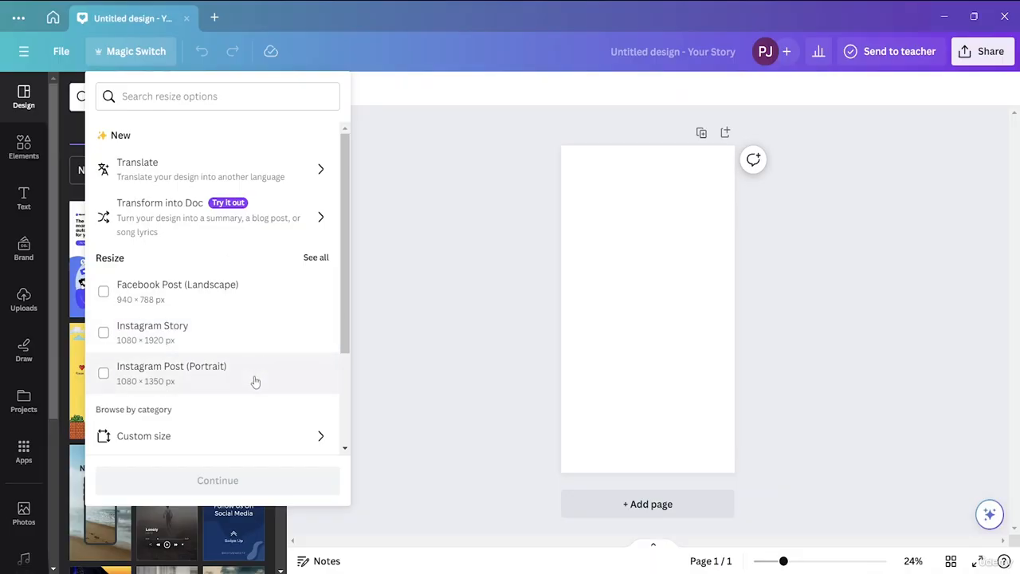
{"action": "left_click", "coordinate": [263, 438]}
{"action": "left_click", "coordinate": [220, 183]}
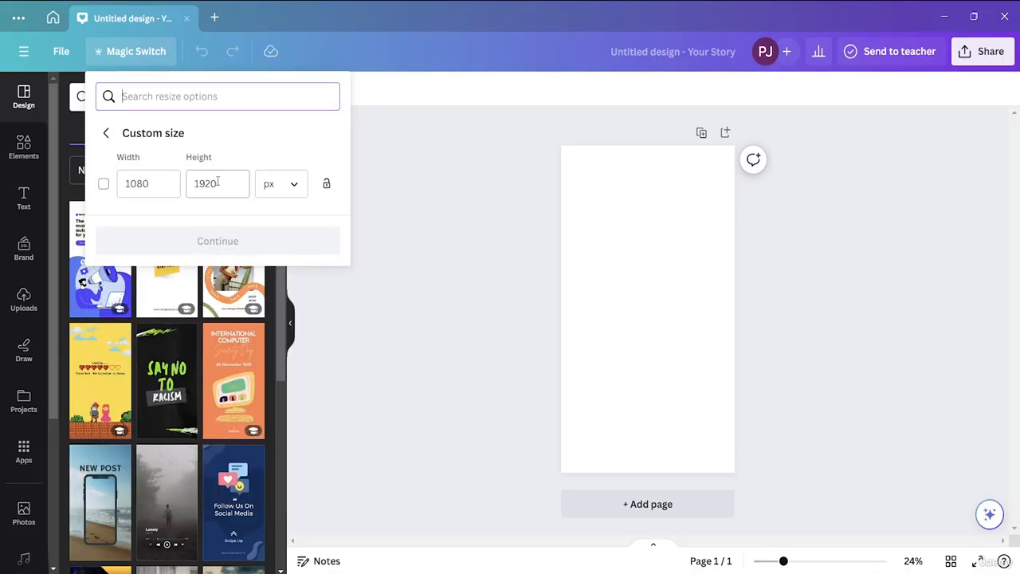
{"action": "key", "text": "BackSpace"}
{"action": "key", "text": "BackSpace"}
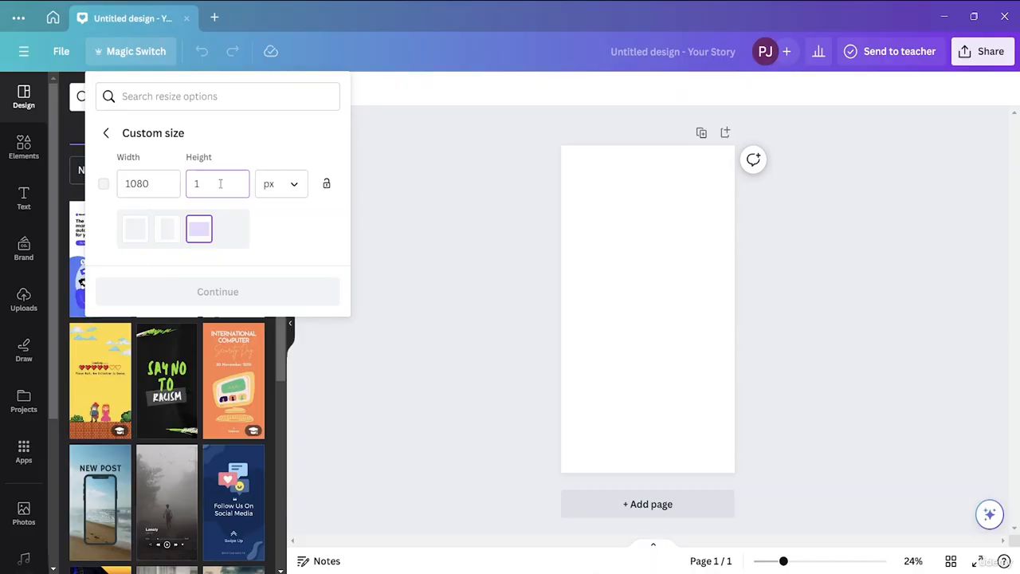
{"action": "type", "text": "1080"}
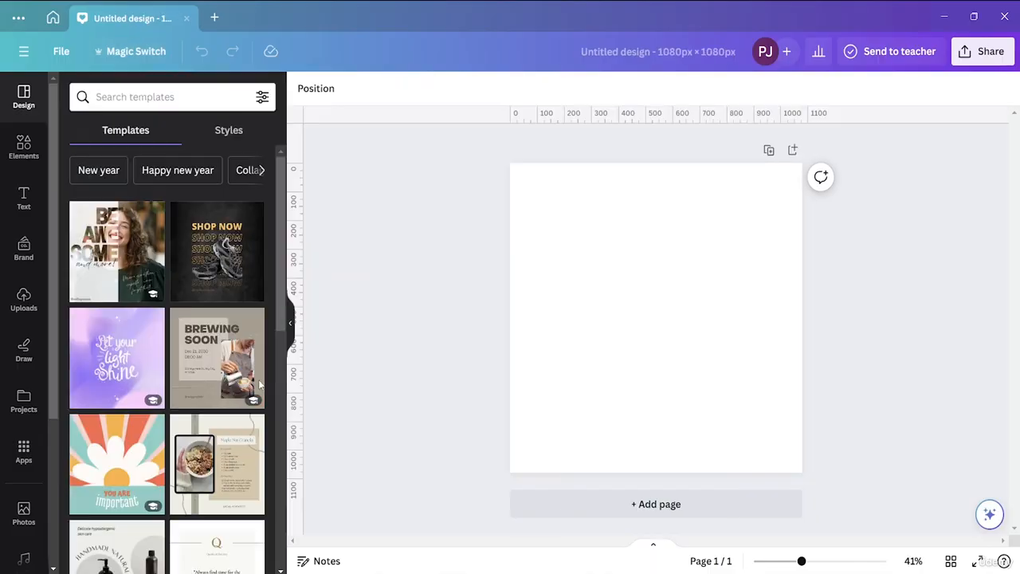
{"action": "left_click", "coordinate": [134, 53]}
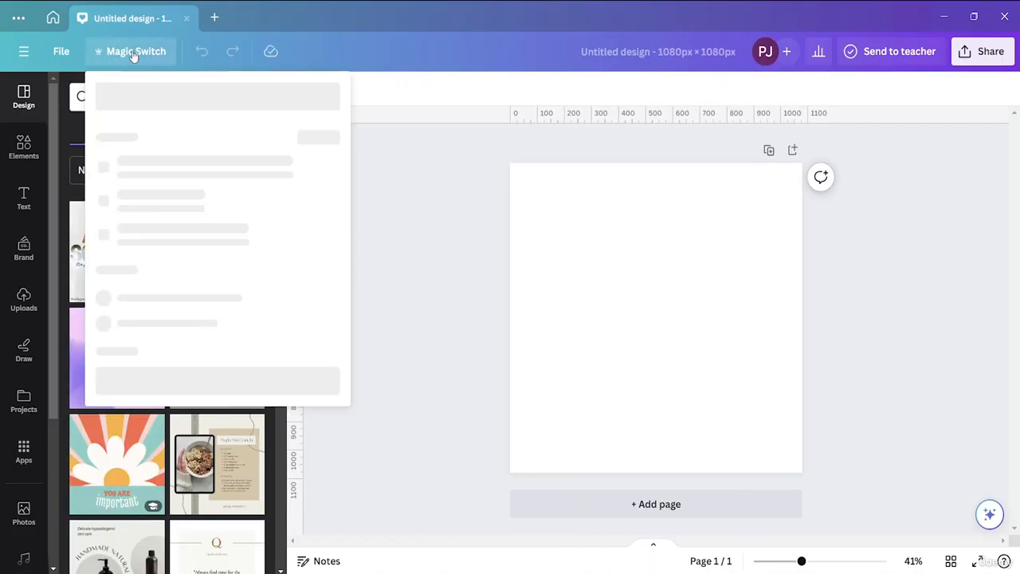
{"action": "left_click", "coordinate": [360, 152]}
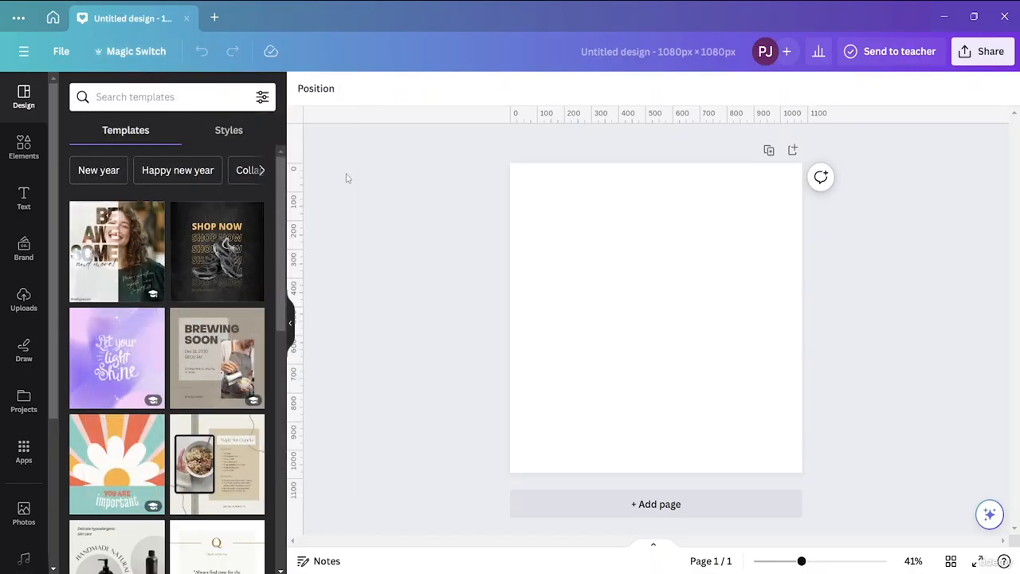
Search the elements for Pasta and add the first photo, a plate of penne in red sauce, to the page
{"action": "left_click", "coordinate": [24, 148]}
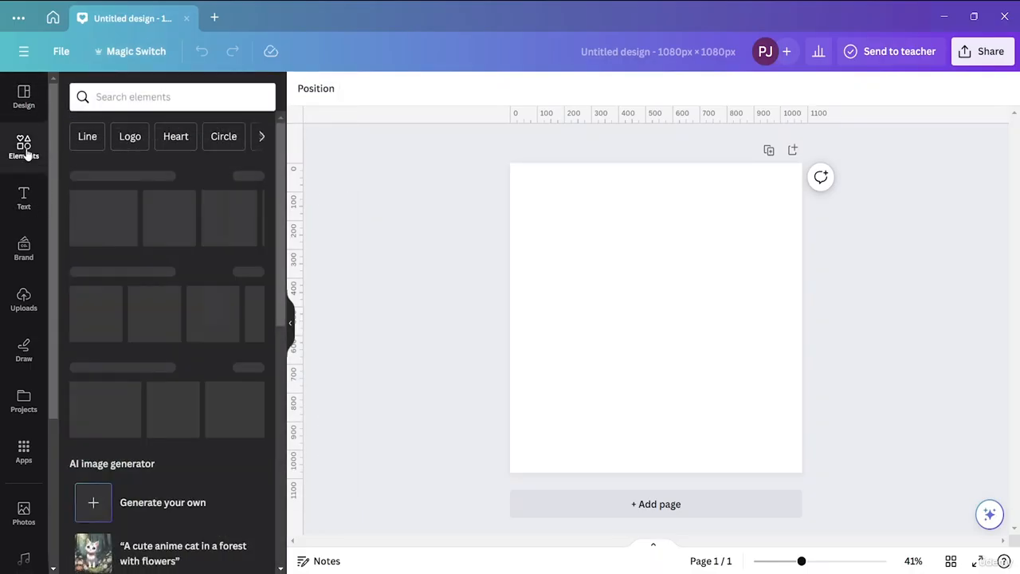
{"action": "left_click", "coordinate": [97, 102]}
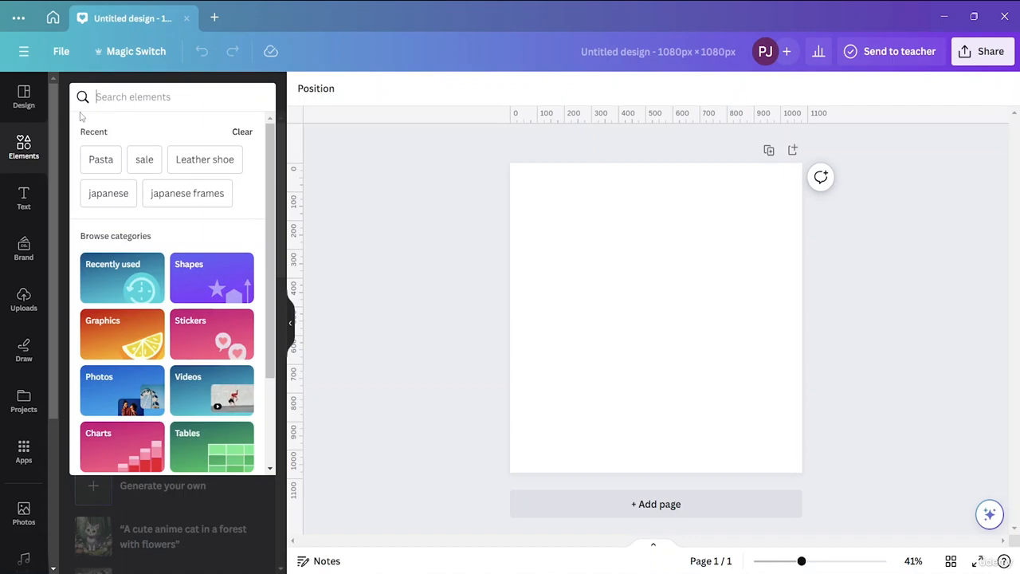
{"action": "left_click", "coordinate": [110, 159]}
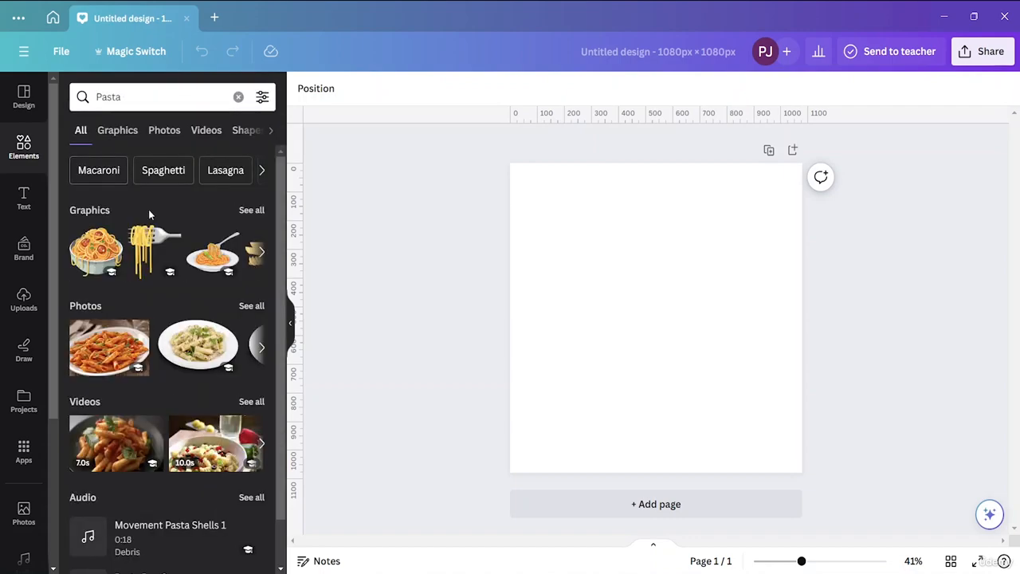
{"action": "left_click", "coordinate": [254, 303]}
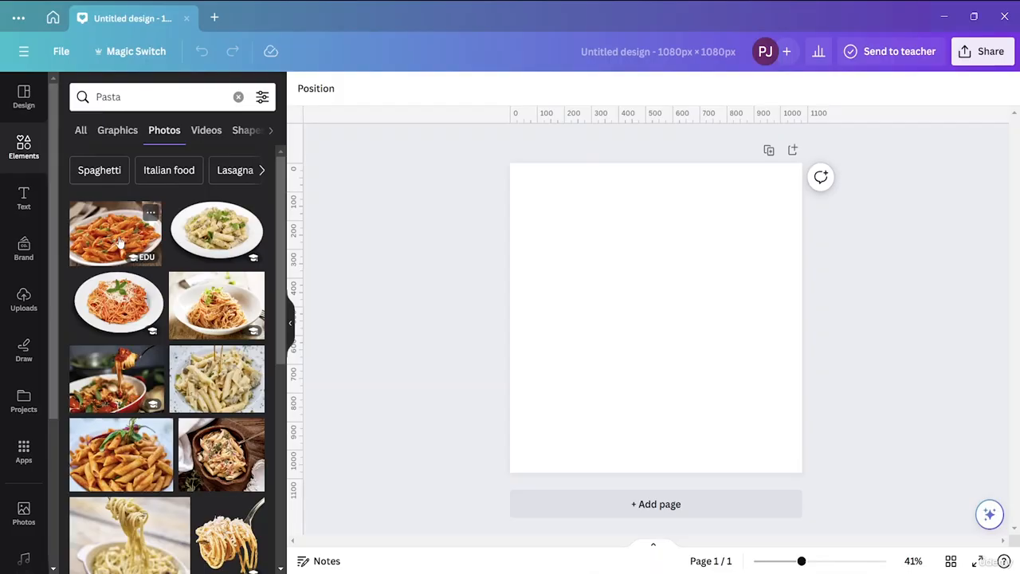
{"action": "left_click", "coordinate": [119, 242]}
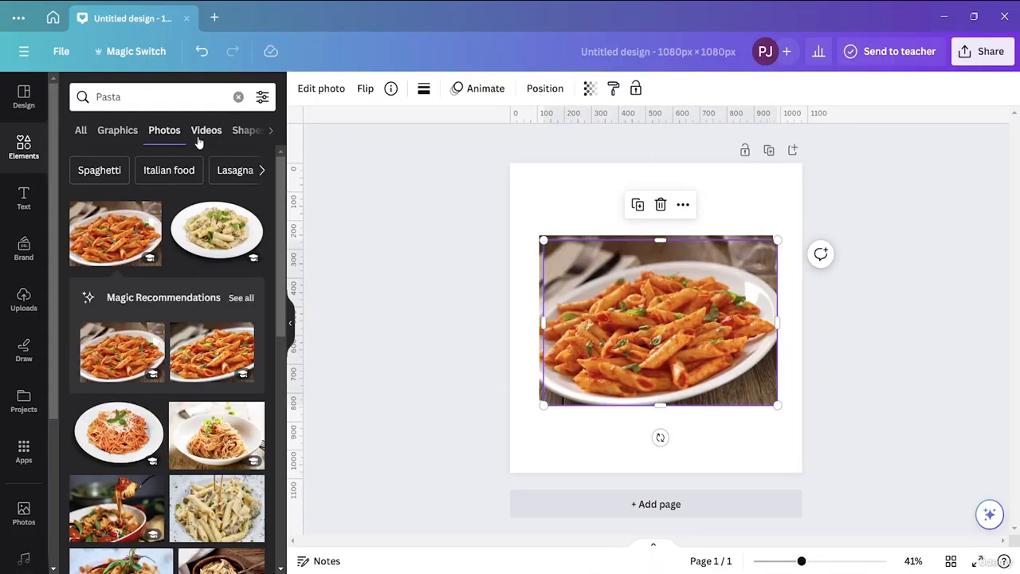
{"action": "left_click", "coordinate": [126, 52]}
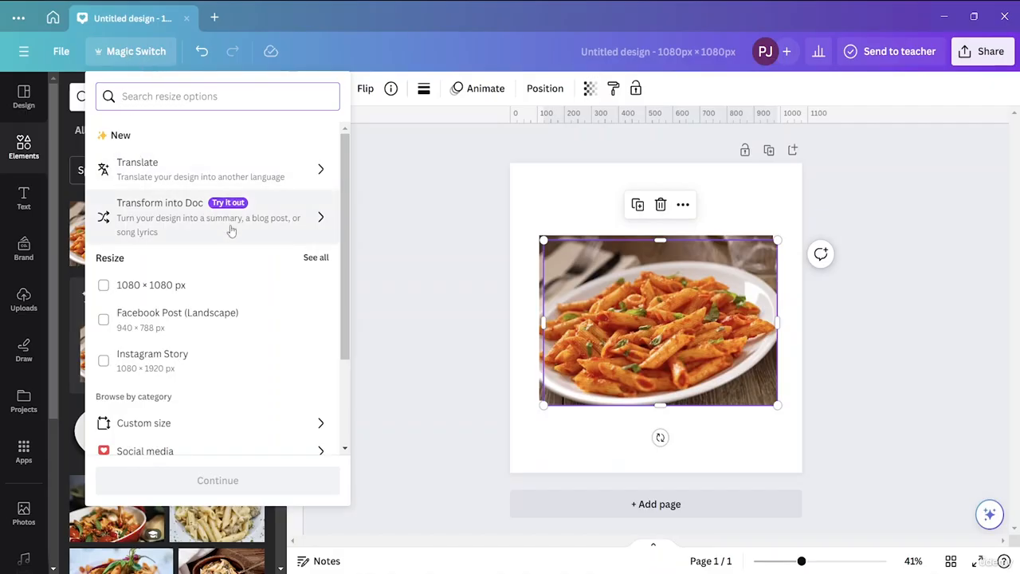
{"action": "left_click", "coordinate": [83, 121]}
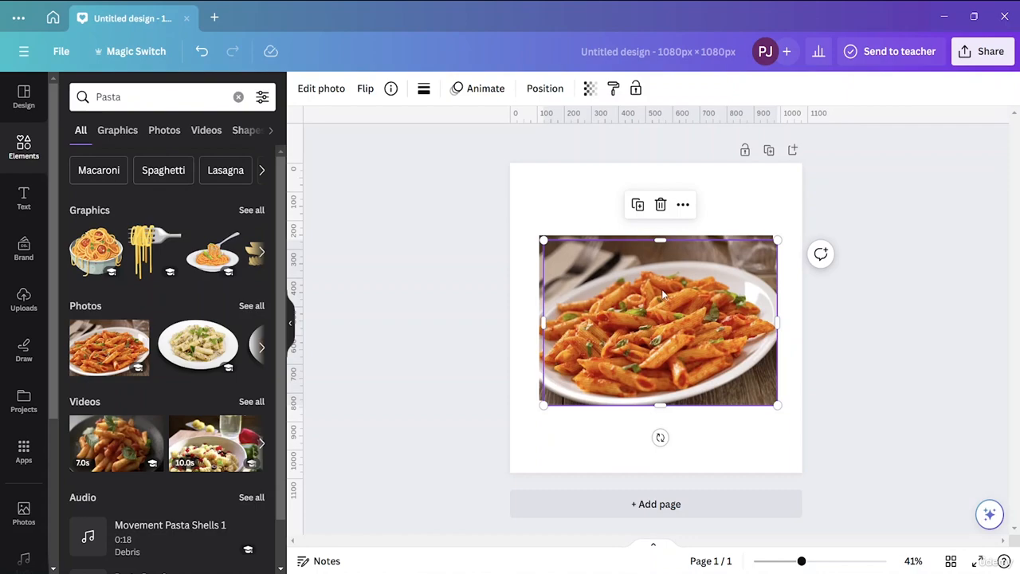
Remove the background from the front pasta photo and delete the duplicate photo that still has its background
{"action": "left_click", "coordinate": [300, 93]}
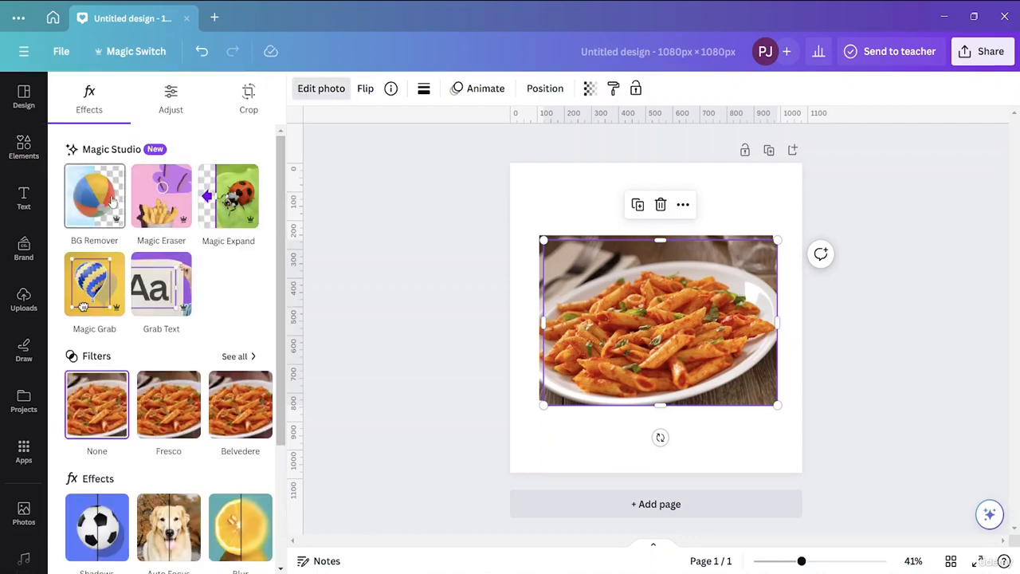
{"action": "left_click", "coordinate": [111, 202]}
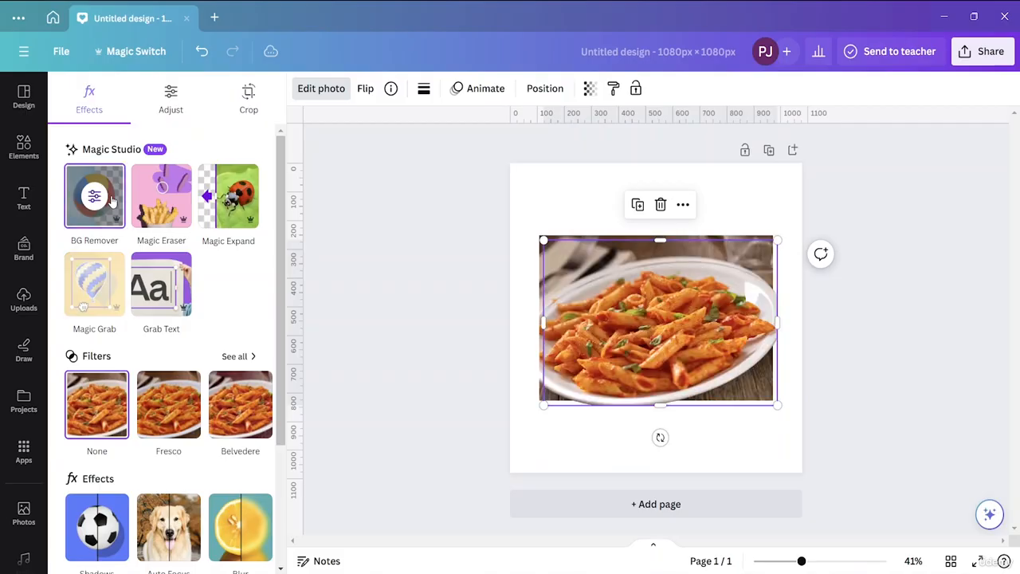
{"action": "left_click_drag", "start_coordinate": [641, 306], "coordinate": [651, 372]}
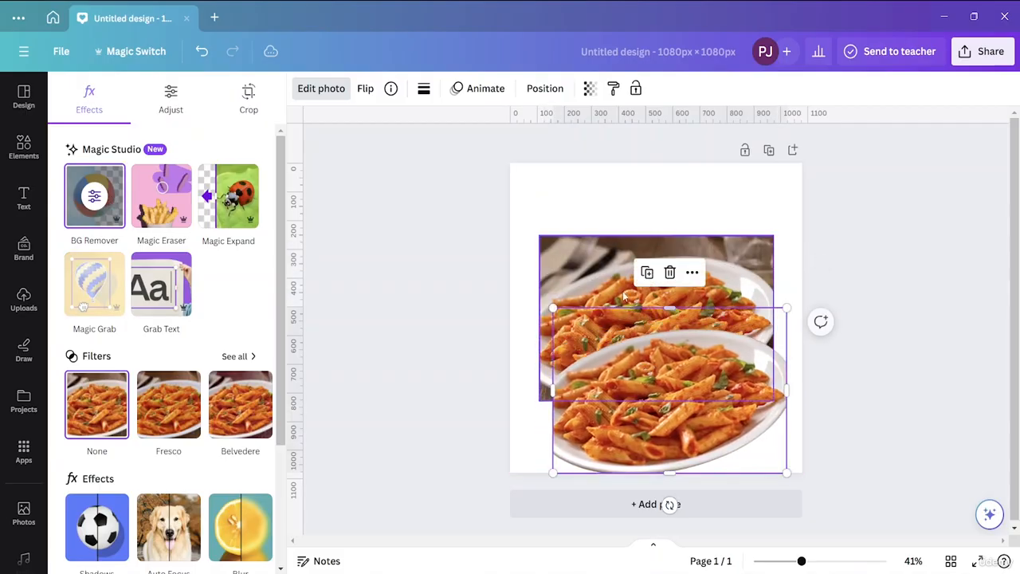
{"action": "left_click_drag", "start_coordinate": [582, 255], "coordinate": [537, 166]}
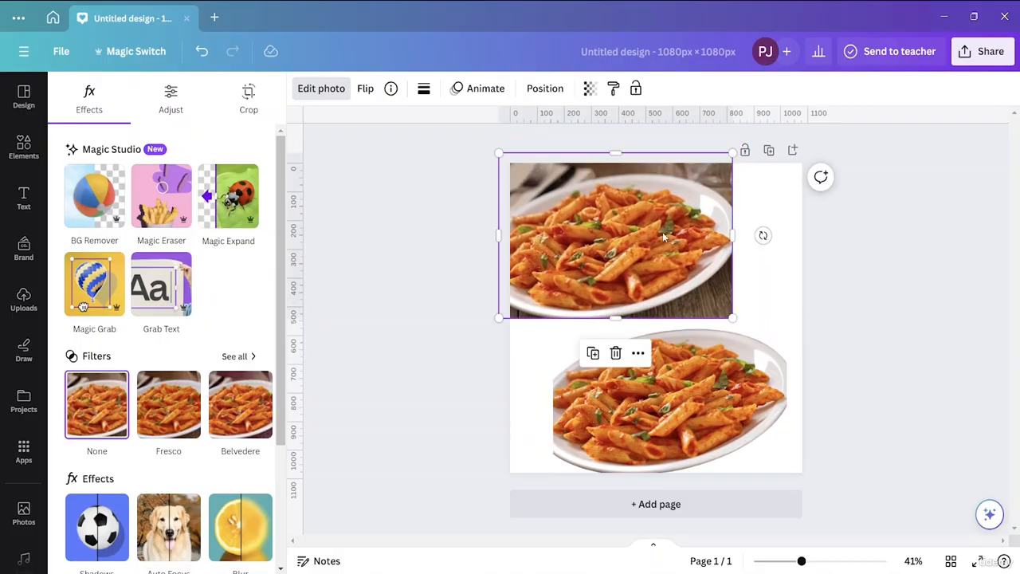
{"action": "key", "text": "Delete"}
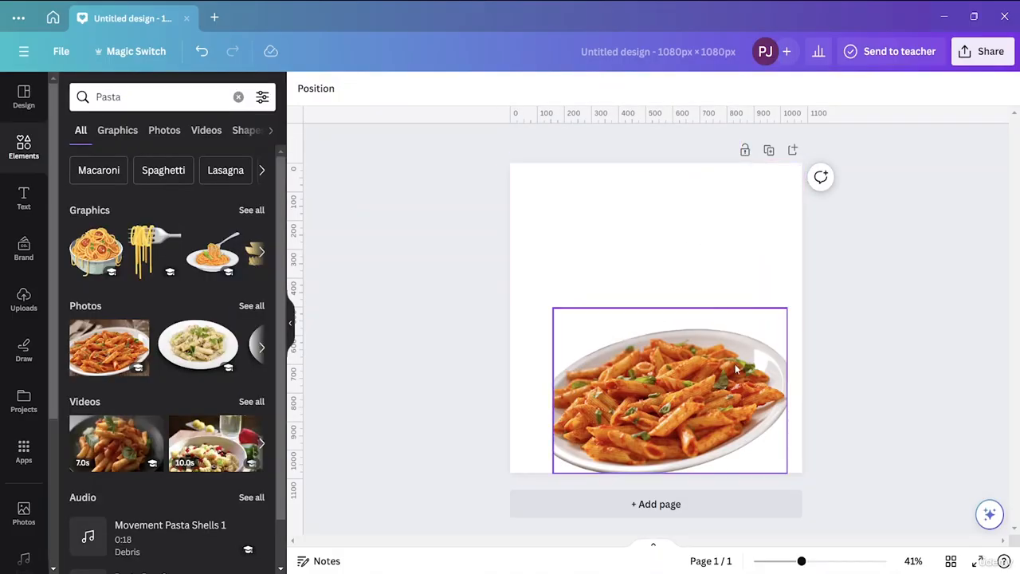
Move the cut-out plate so it runs off the page's left edge, and crop its right side slightly
{"action": "left_click_drag", "start_coordinate": [729, 363], "coordinate": [658, 307]}
{"action": "left_click", "coordinate": [735, 305]}
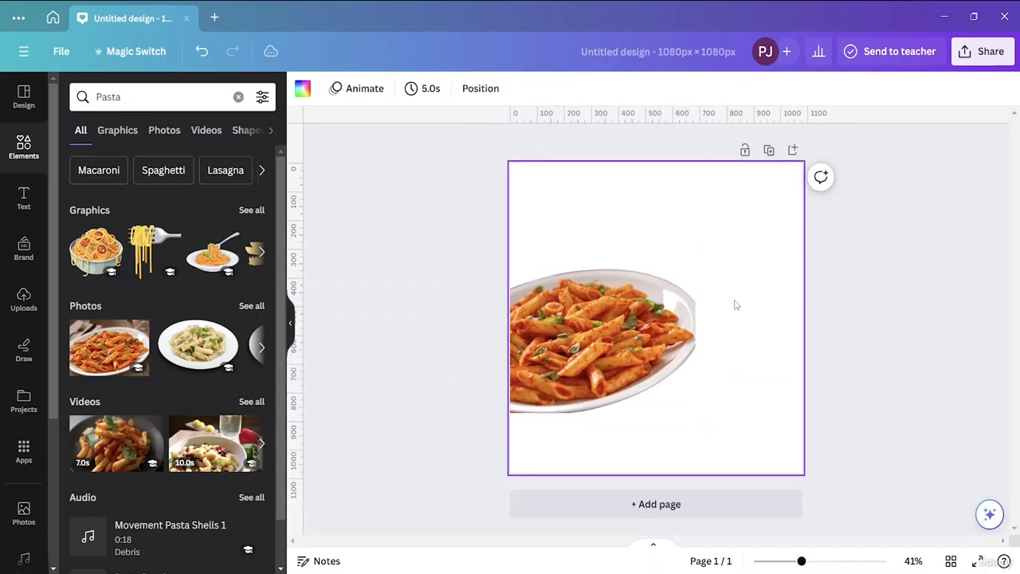
{"action": "left_click", "coordinate": [682, 320]}
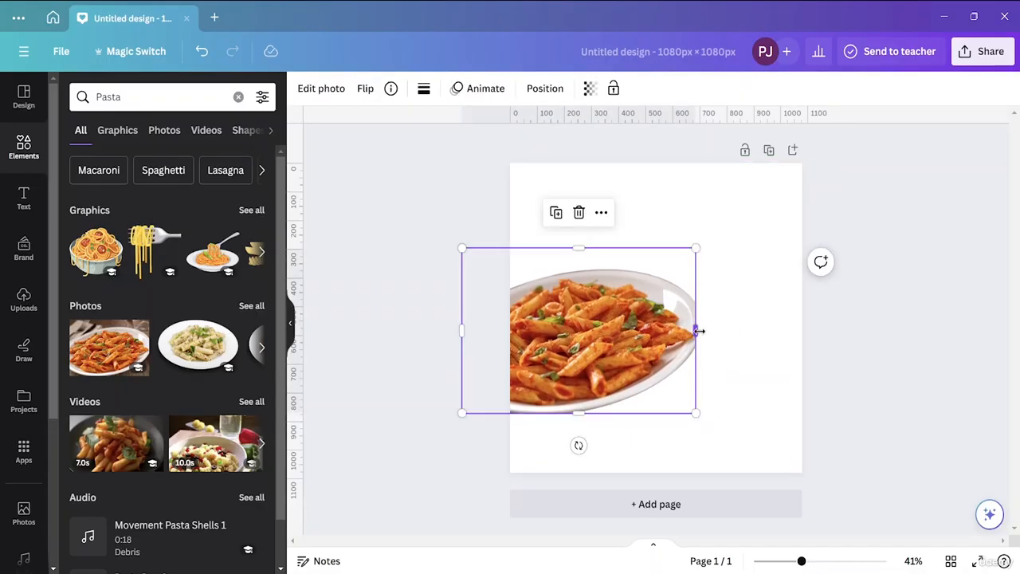
{"action": "mouse_move", "coordinate": [700, 331]}
{"action": "left_mouse_down"}
{"action": "mouse_move", "coordinate": [713, 330]}
{"action": "mouse_move", "coordinate": [696, 330]}
{"action": "left_mouse_up"}
{"action": "left_click", "coordinate": [739, 324]}
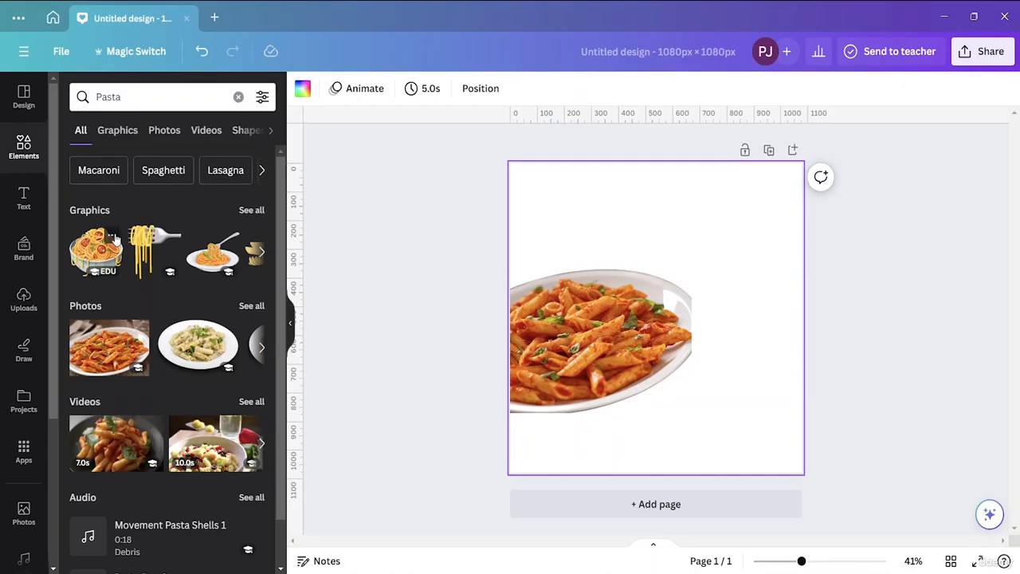
Add a plain solid line from the shapes, turn it vertical and place it against the plate's right edge
{"action": "left_click", "coordinate": [23, 145]}
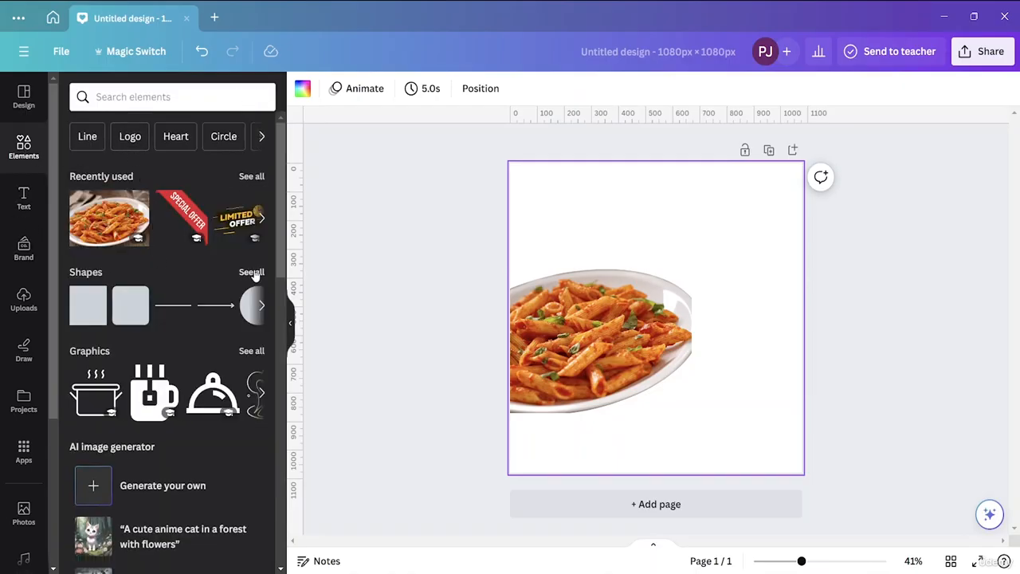
{"action": "left_click", "coordinate": [251, 272]}
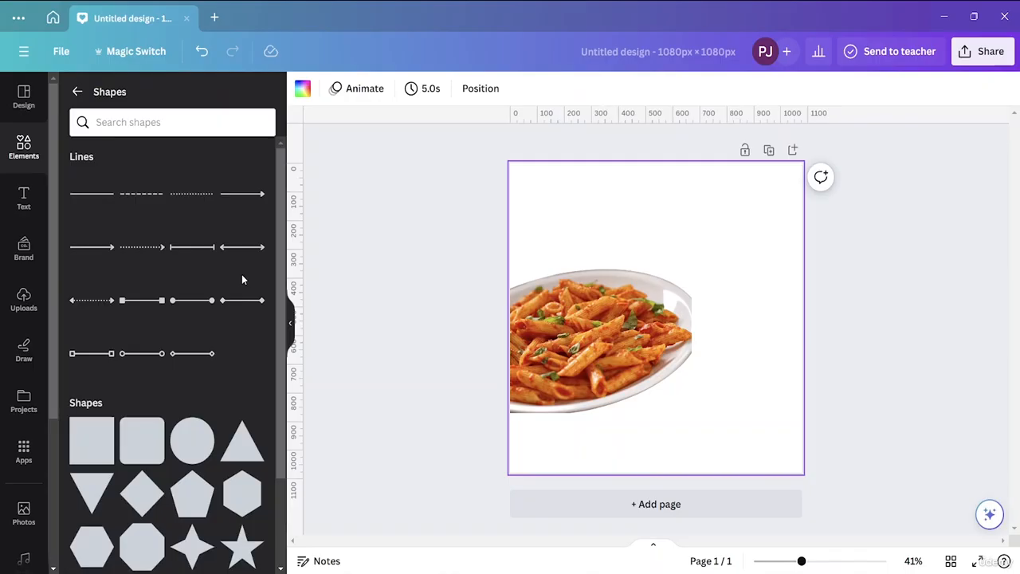
{"action": "left_click", "coordinate": [93, 195]}
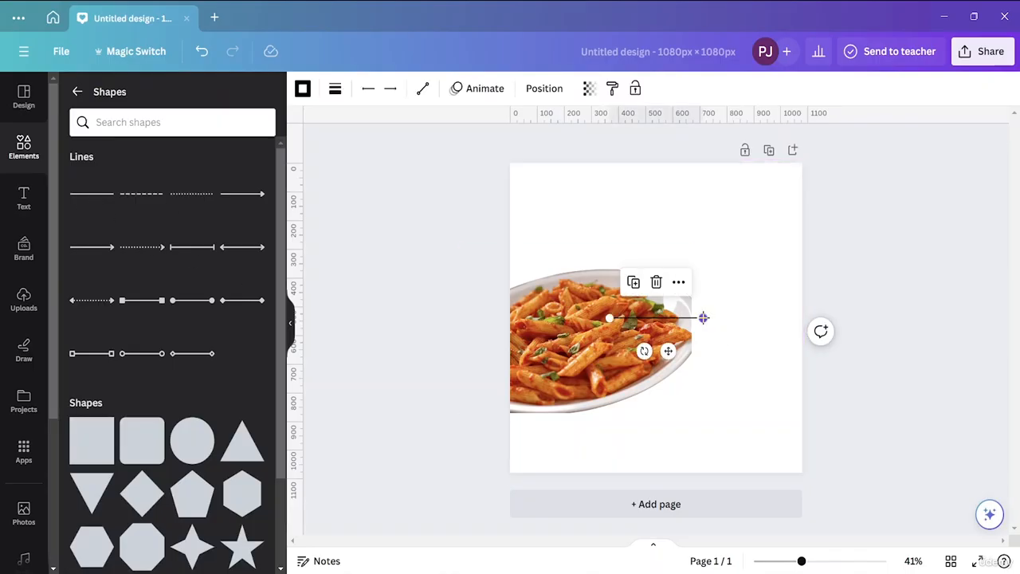
{"action": "left_click", "coordinate": [448, 212]}
{"action": "left_click", "coordinate": [701, 319]}
{"action": "left_click_drag", "start_coordinate": [646, 351], "coordinate": [694, 304]}
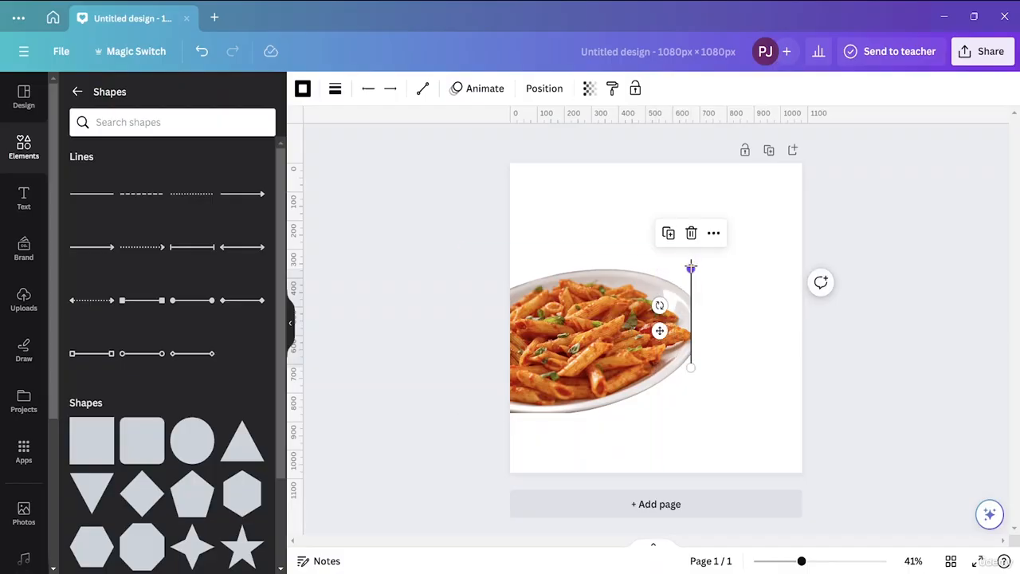
Extend the vertical line's ends to the page's top and bottom edges so it spans the full height
{"action": "left_click_drag", "start_coordinate": [691, 268], "coordinate": [691, 164]}
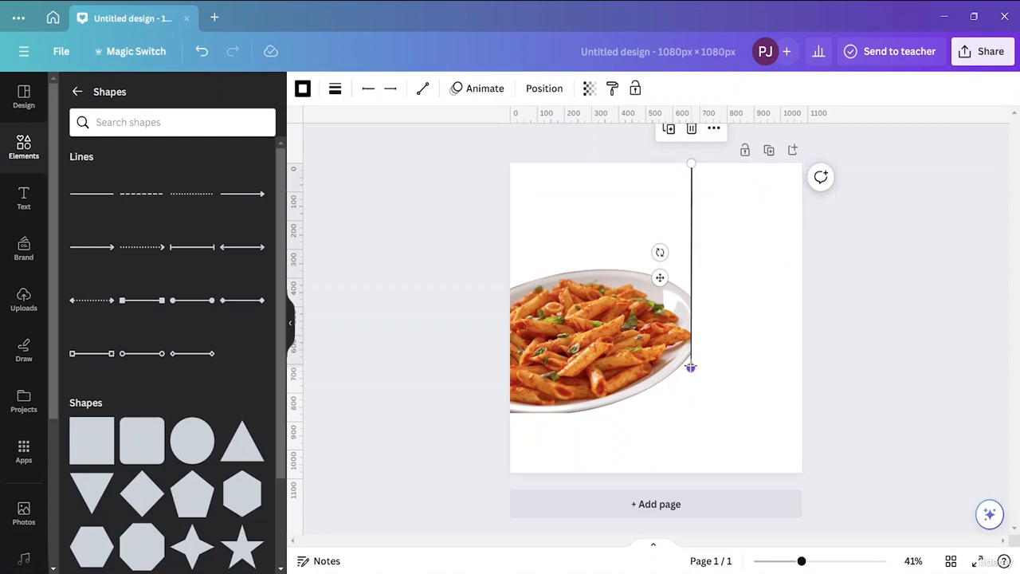
{"action": "left_click_drag", "start_coordinate": [691, 368], "coordinate": [692, 472]}
{"action": "left_click", "coordinate": [747, 412]}
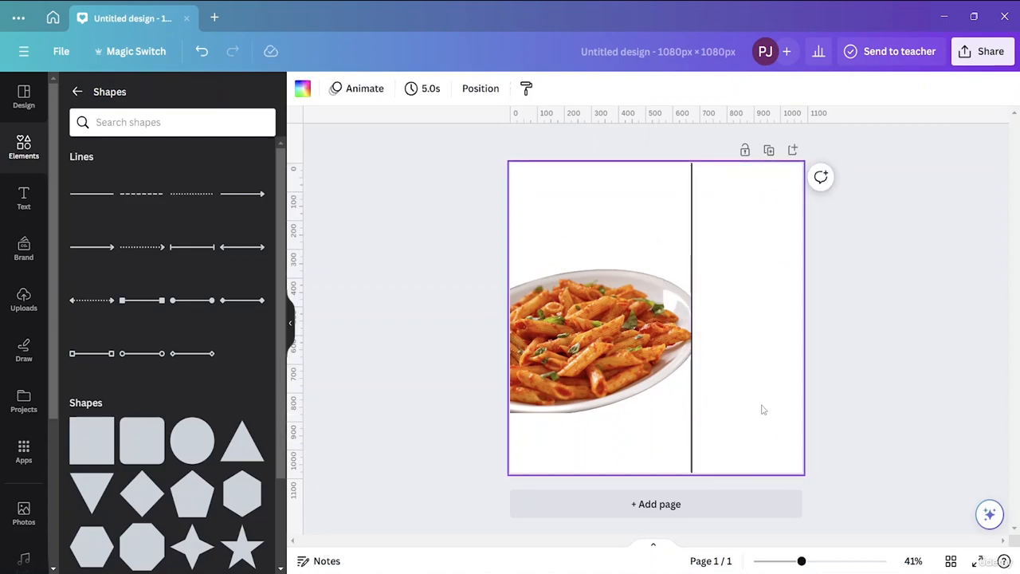
Set the vertical line's weight to 20
{"action": "left_click", "coordinate": [693, 228]}
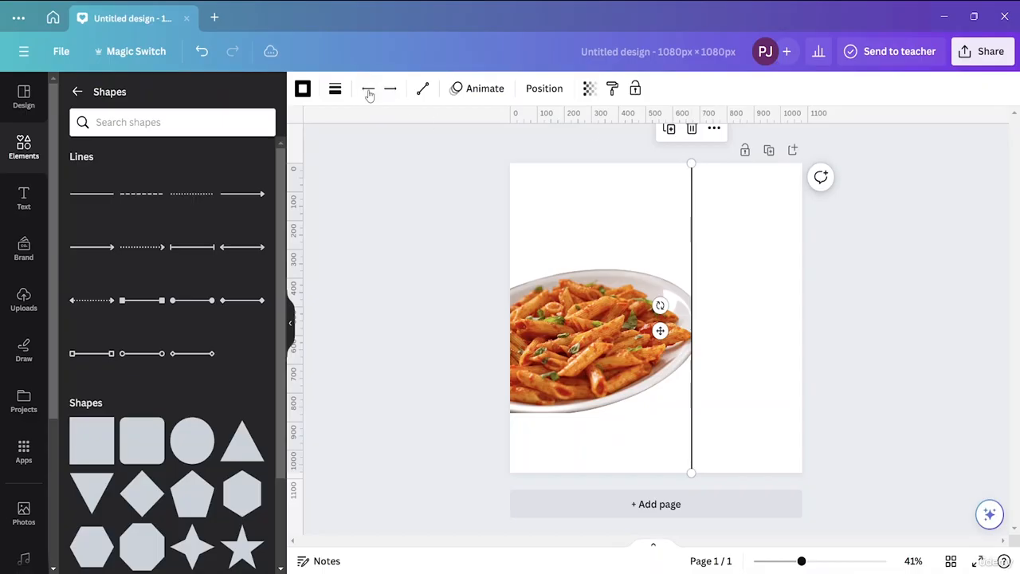
{"action": "left_click", "coordinate": [336, 90]}
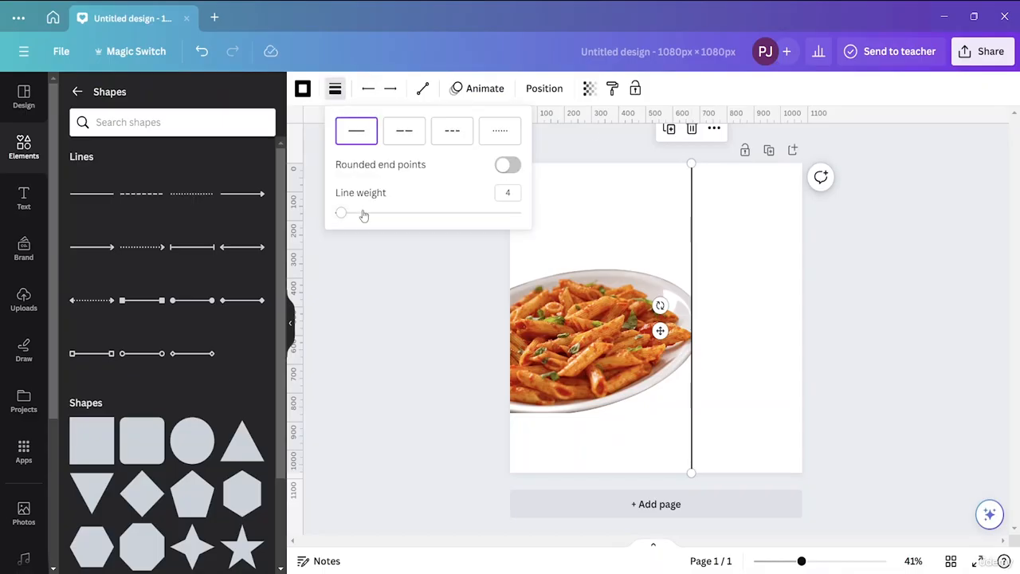
{"action": "left_click", "coordinate": [517, 193]}
{"action": "type", "text": "10"}
{"action": "key", "text": "Return"}
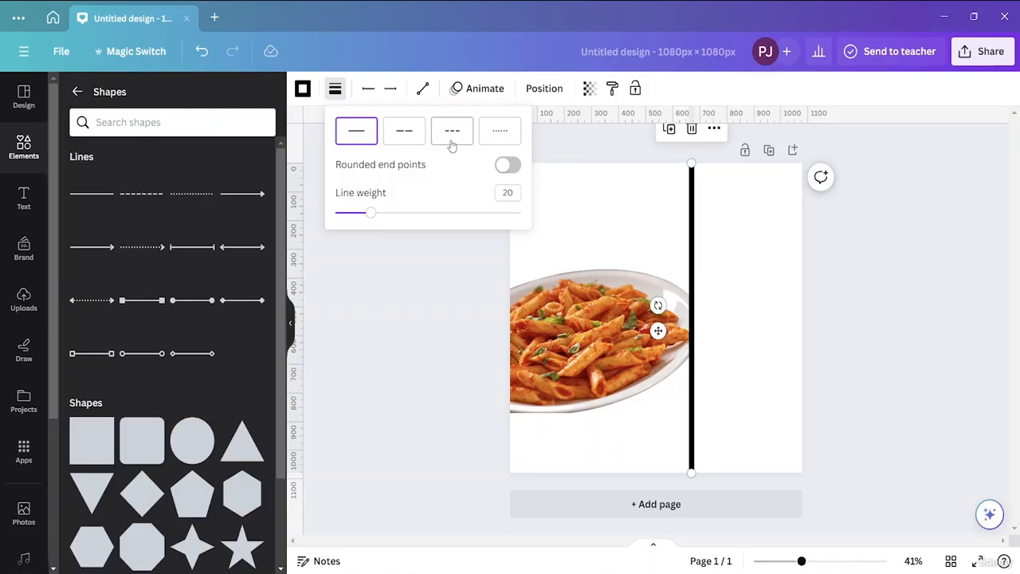
Try the dashed and dotted styles on the vertical line and return it to solid
{"action": "left_click", "coordinate": [402, 142]}
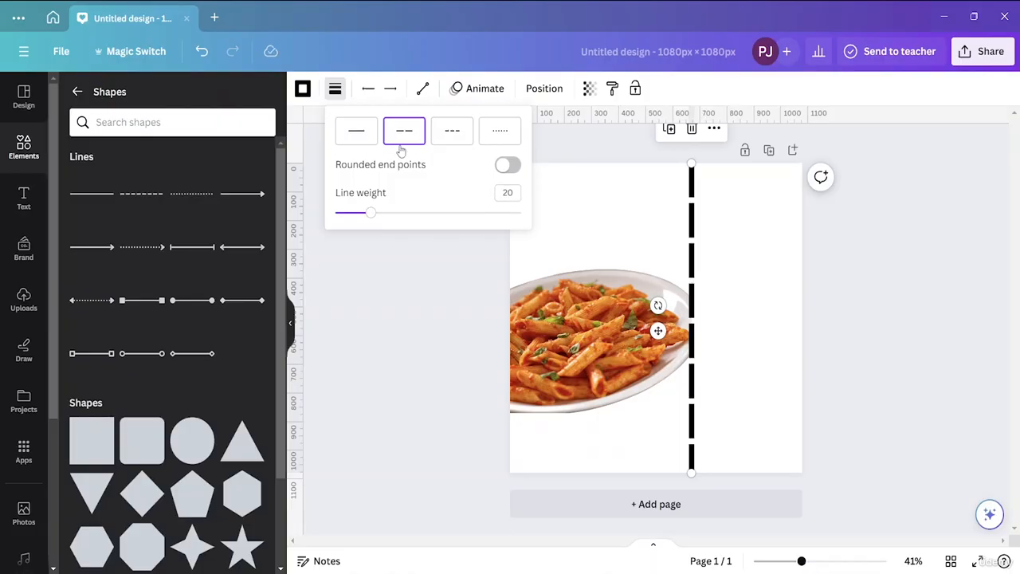
{"action": "left_click", "coordinate": [451, 134]}
{"action": "left_click", "coordinate": [509, 137]}
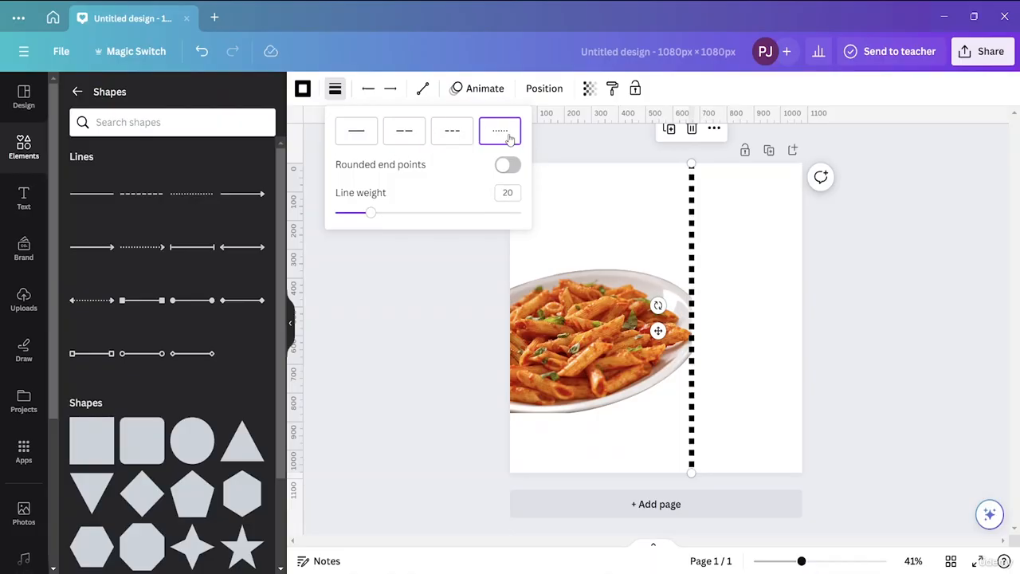
{"action": "left_click", "coordinate": [358, 134]}
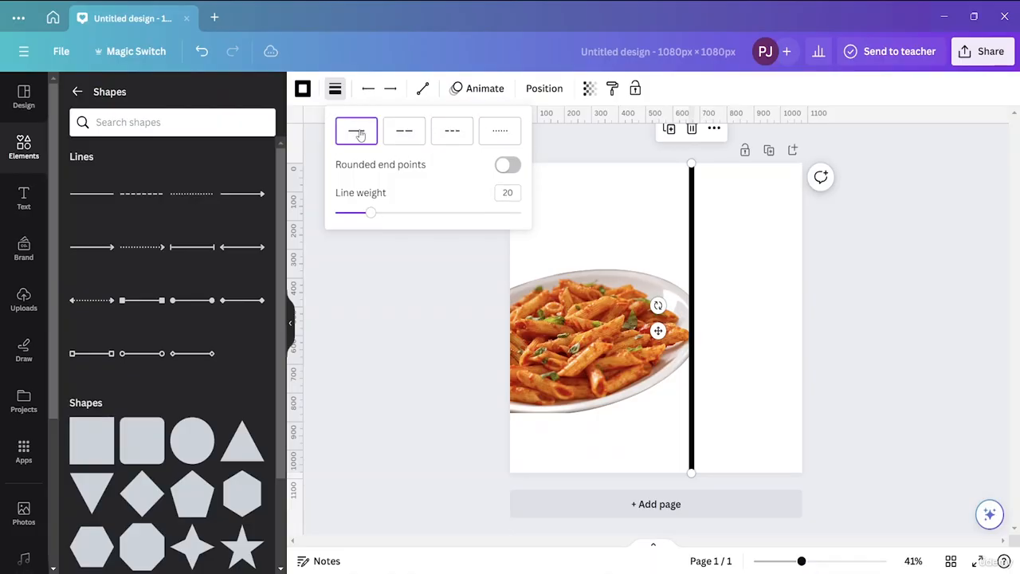
Turn on rounded end points for the vertical line and recolour it with the custom solid brown #7D5E5E
{"action": "left_click", "coordinate": [515, 168]}
{"action": "left_click", "coordinate": [428, 260]}
{"action": "left_click", "coordinate": [303, 90]}
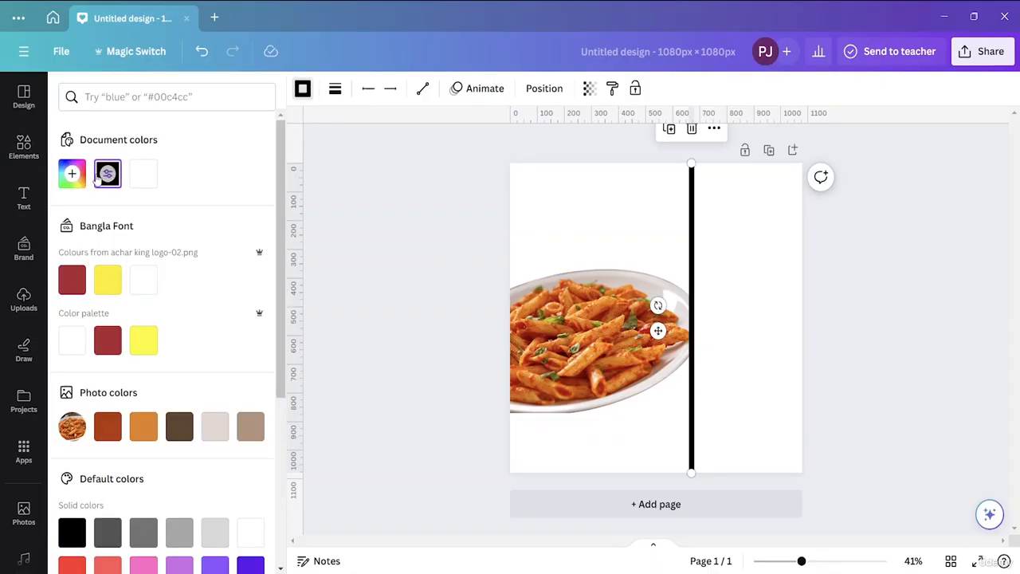
{"action": "left_click", "coordinate": [72, 175]}
{"action": "left_click_drag", "start_coordinate": [159, 252], "coordinate": [116, 279]}
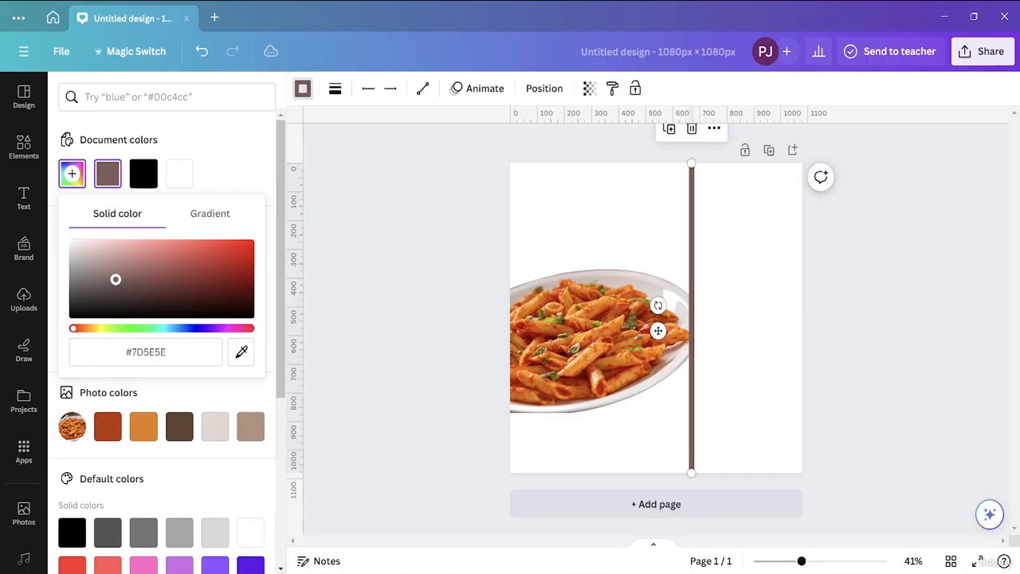
{"action": "left_click", "coordinate": [335, 263]}
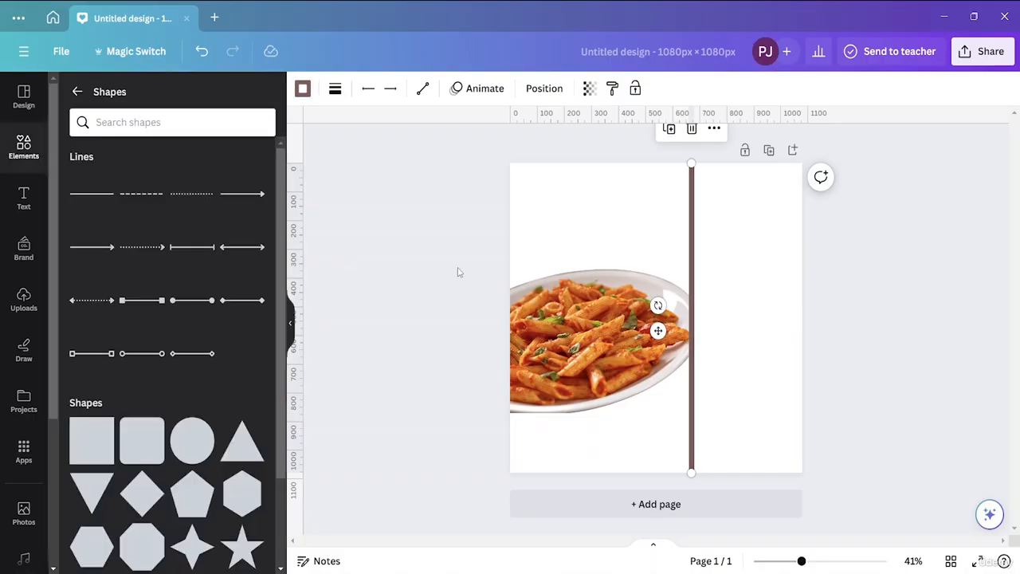
{"action": "left_click", "coordinate": [362, 262]}
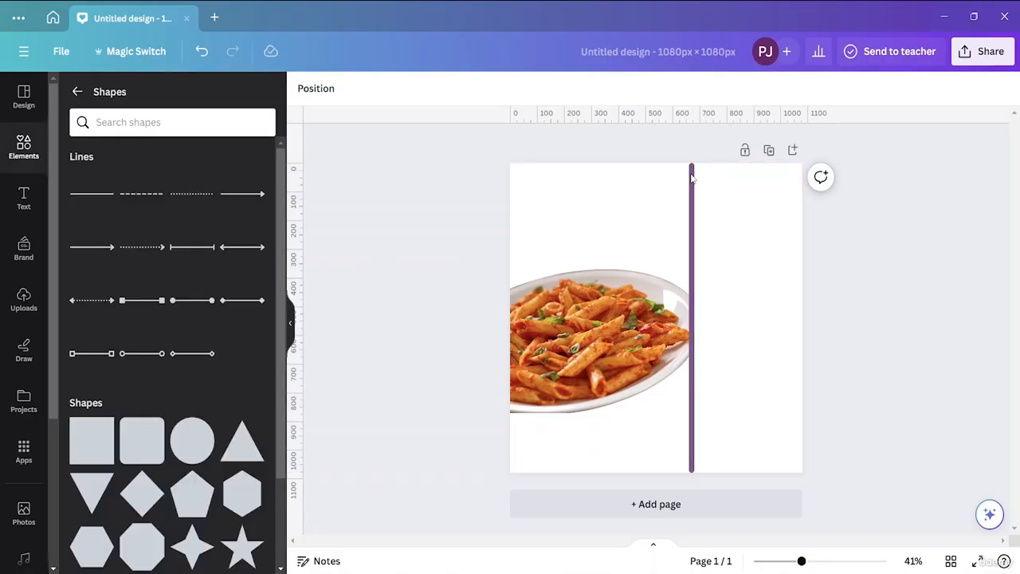
Lengthen the brown line so both ends run slightly past the page's top and bottom edges
{"action": "left_click", "coordinate": [692, 457]}
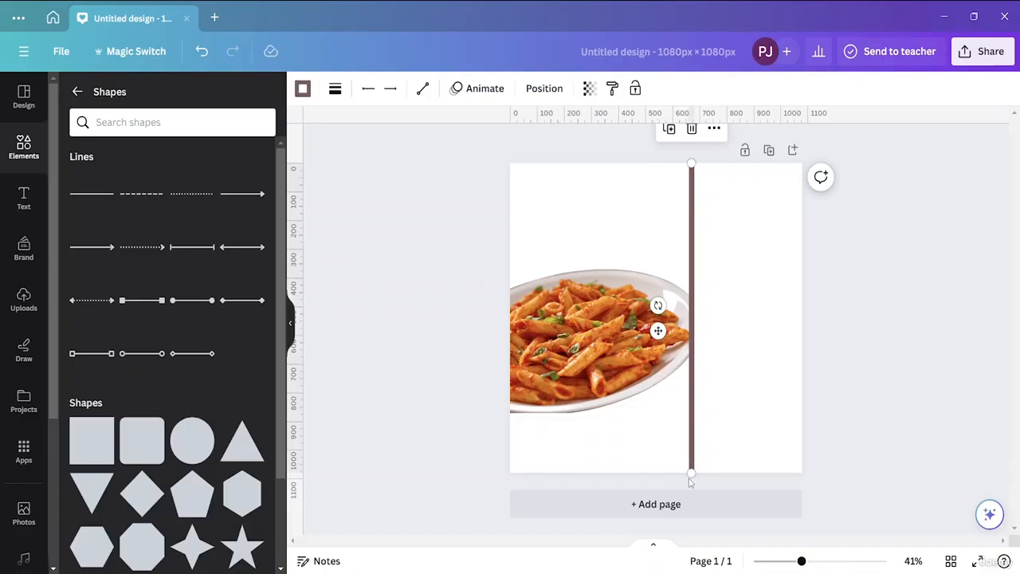
{"action": "left_click_drag", "start_coordinate": [691, 474], "coordinate": [692, 484]}
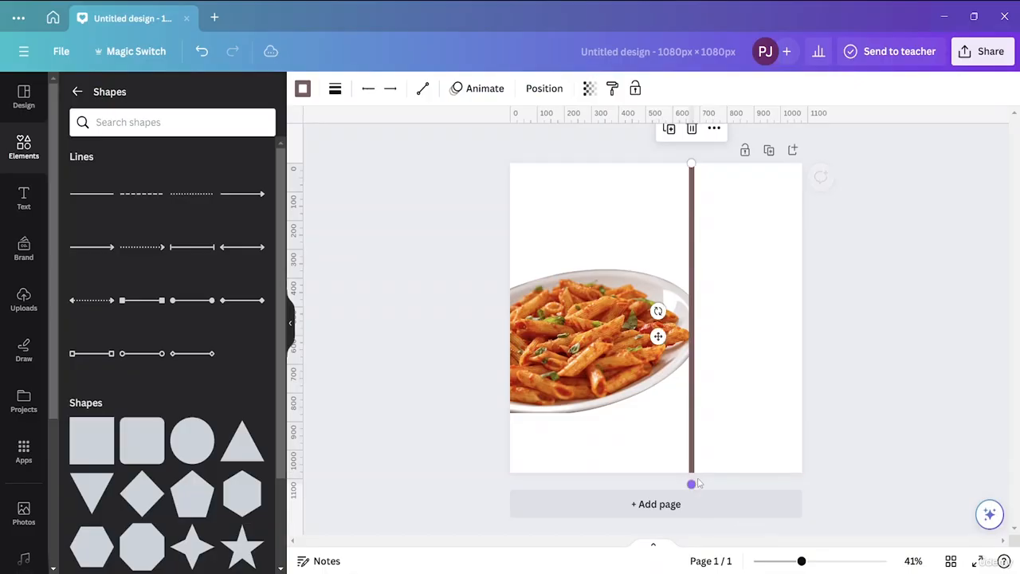
{"action": "left_click_drag", "start_coordinate": [691, 163], "coordinate": [690, 151]}
{"action": "left_click", "coordinate": [735, 201]}
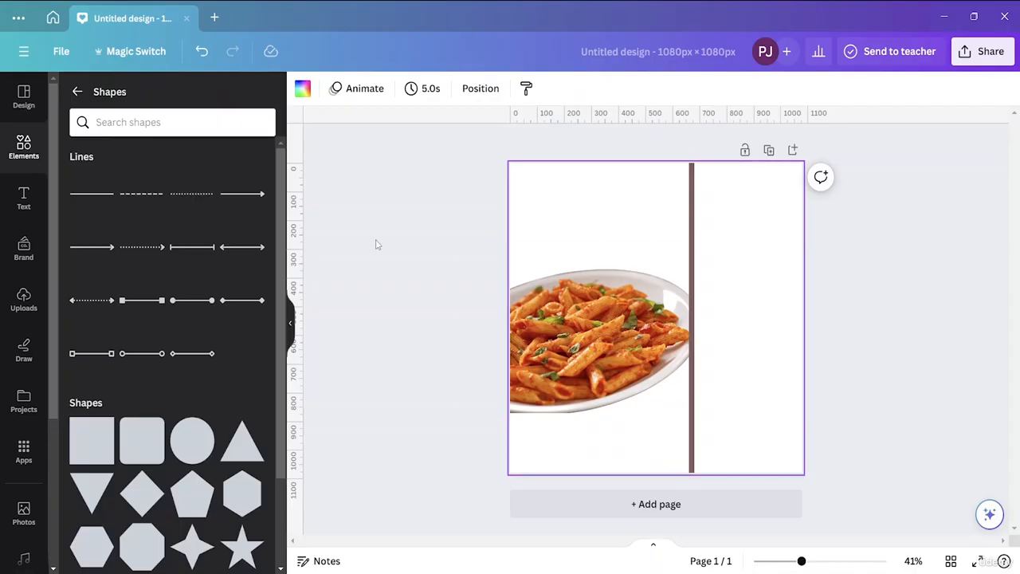
Add the Achar King brand text style to the page and move it to the right of the brown line
{"action": "left_click", "coordinate": [24, 198]}
{"action": "left_click", "coordinate": [147, 211]}
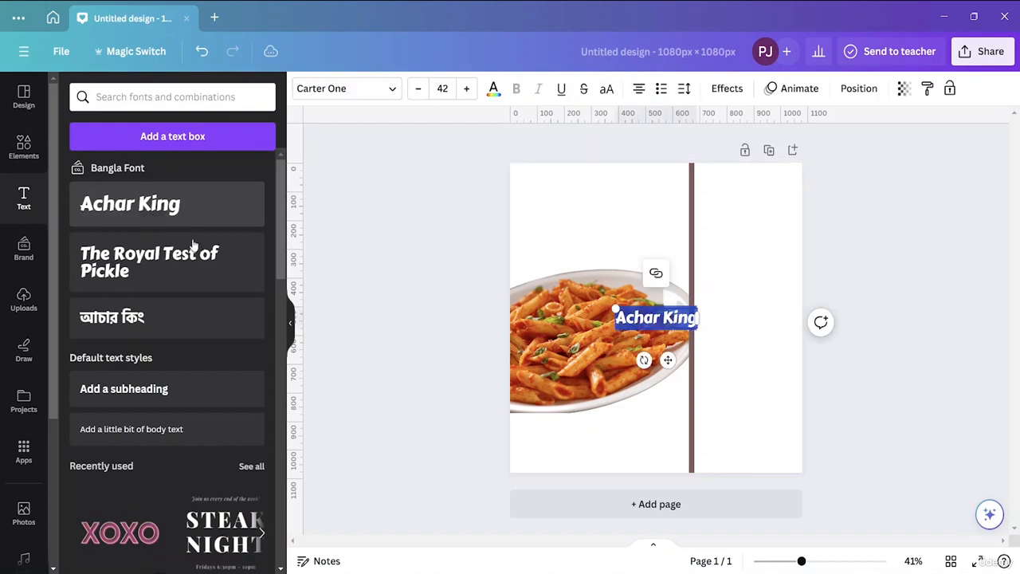
{"action": "left_click", "coordinate": [713, 337]}
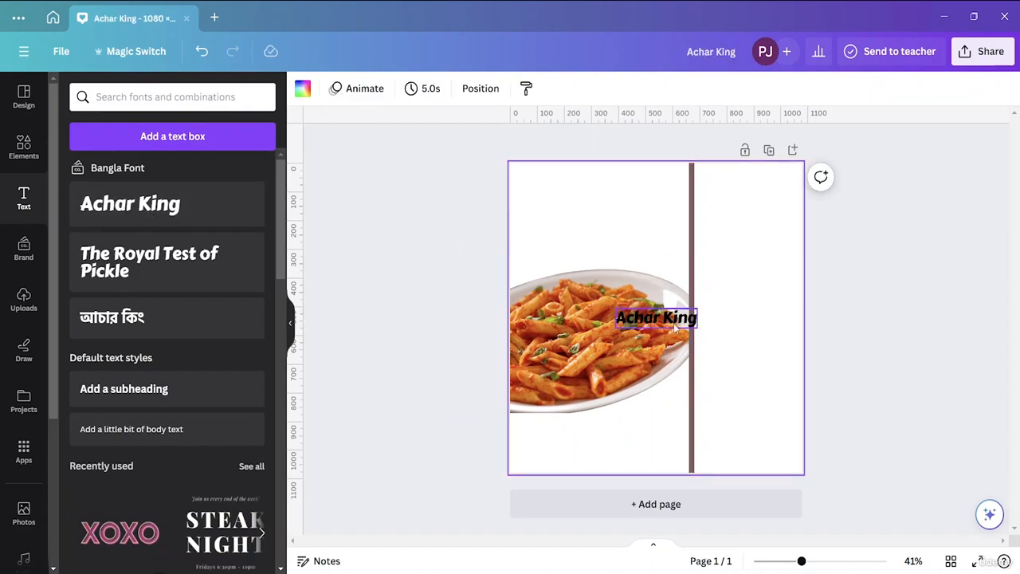
{"action": "left_click_drag", "start_coordinate": [676, 326], "coordinate": [759, 272]}
Change the Achar King text's font to Beth Ellen from the Handwriting fonts
{"action": "double_click", "coordinate": [759, 272]}
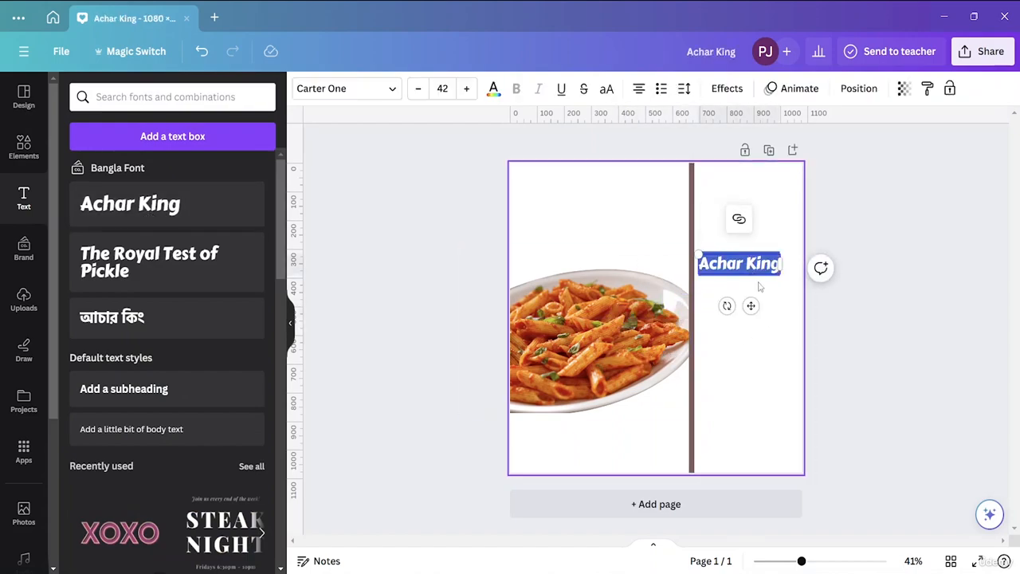
{"action": "left_click", "coordinate": [390, 90]}
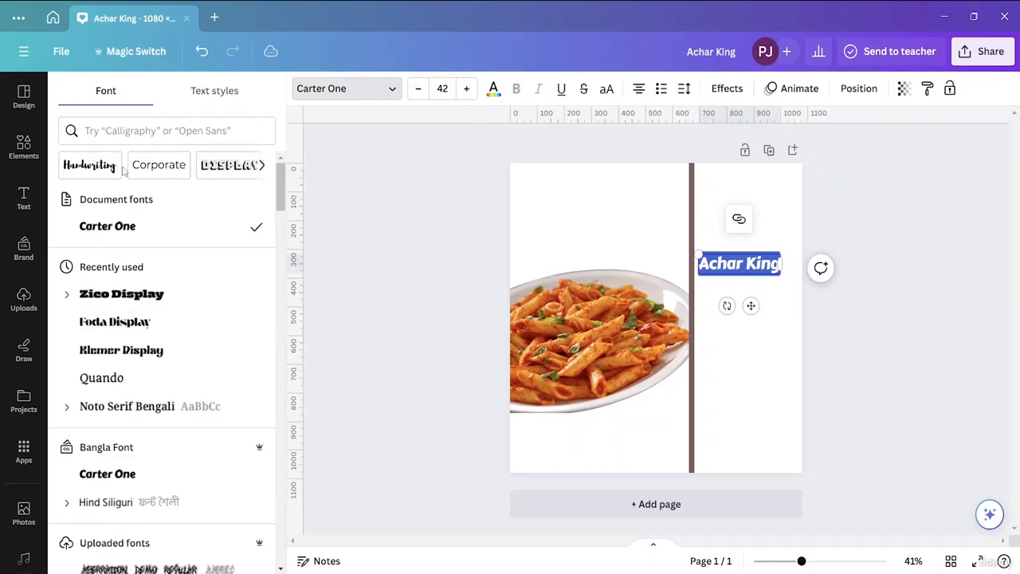
{"action": "left_click", "coordinate": [110, 167]}
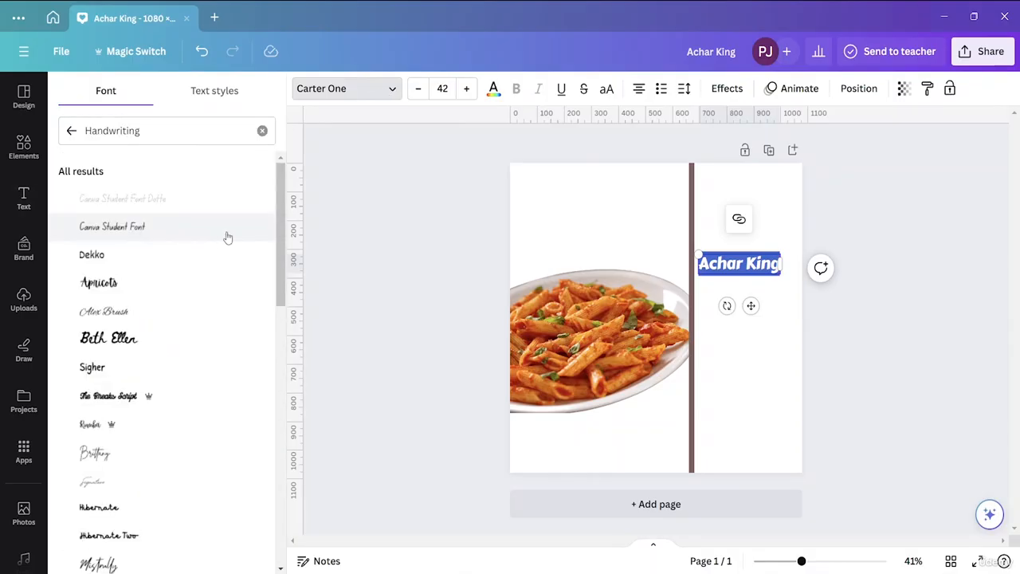
{"action": "left_click", "coordinate": [205, 348]}
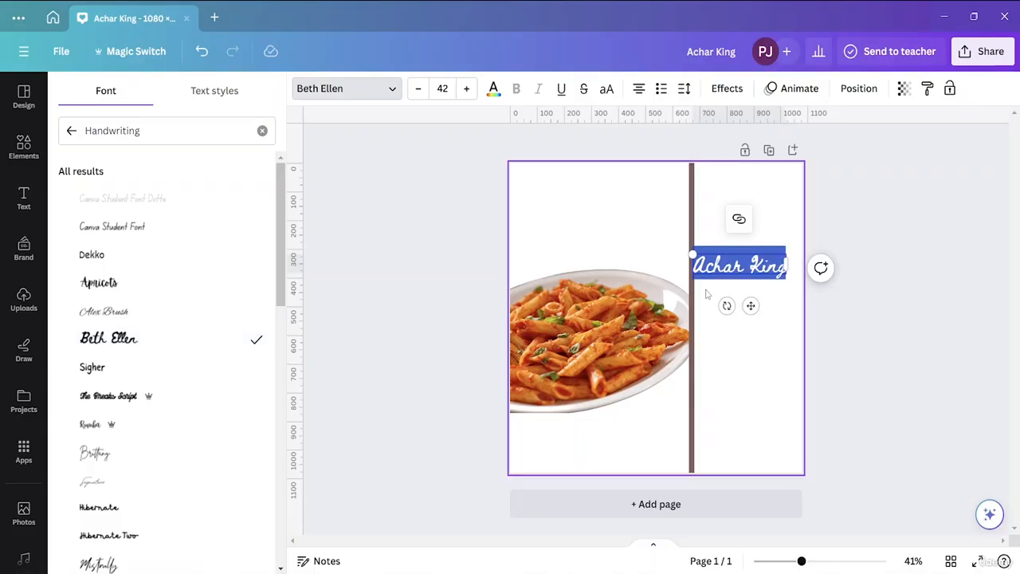
Replace the Achar King wording with NEW
{"action": "key", "text": "BackSpace"}
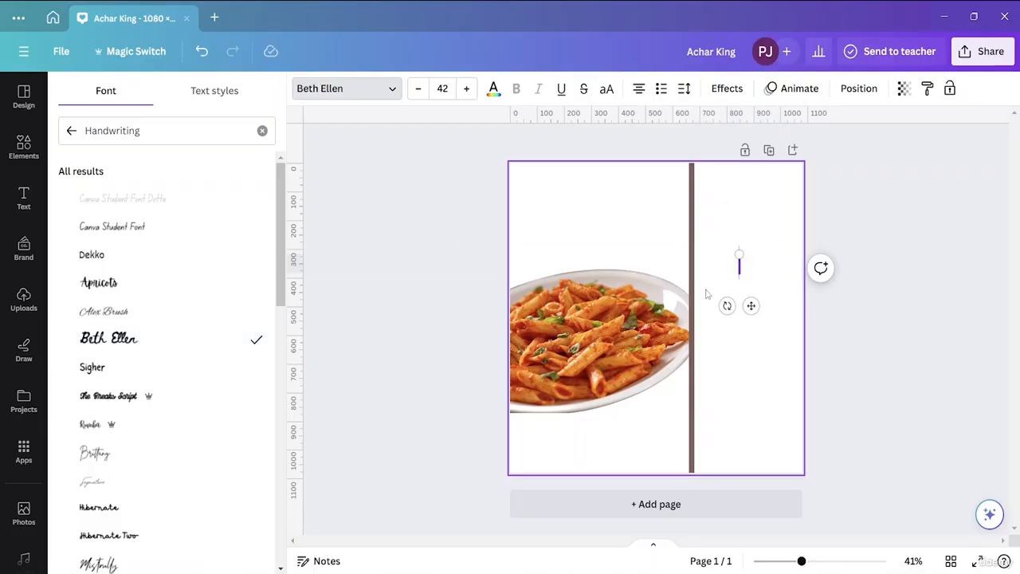
{"action": "type", "text": "NEW"}
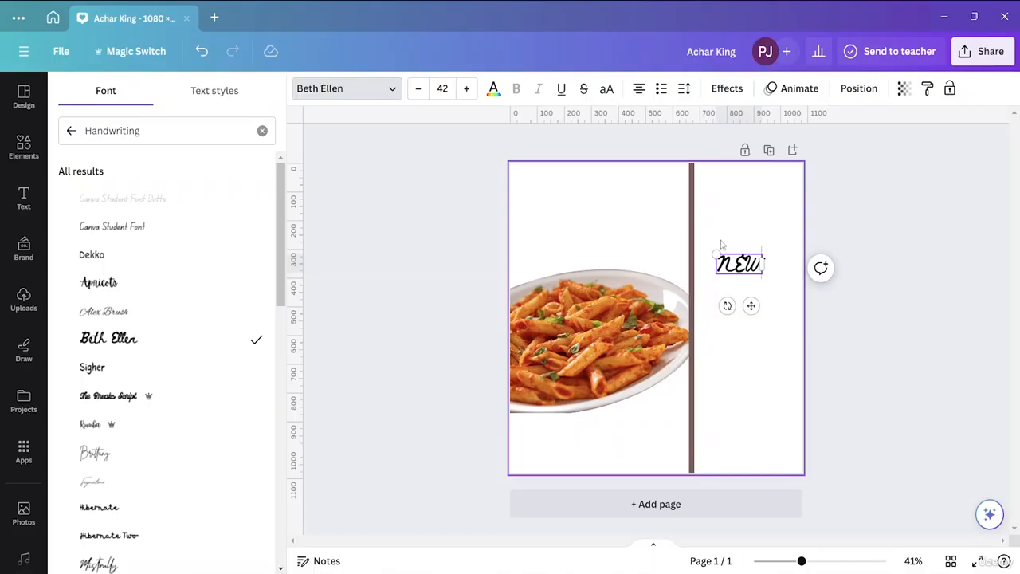
{"action": "key", "text": "BackSpace"}
{"action": "key", "text": "BackSpace"}
{"action": "key", "text": "BackSpace"}
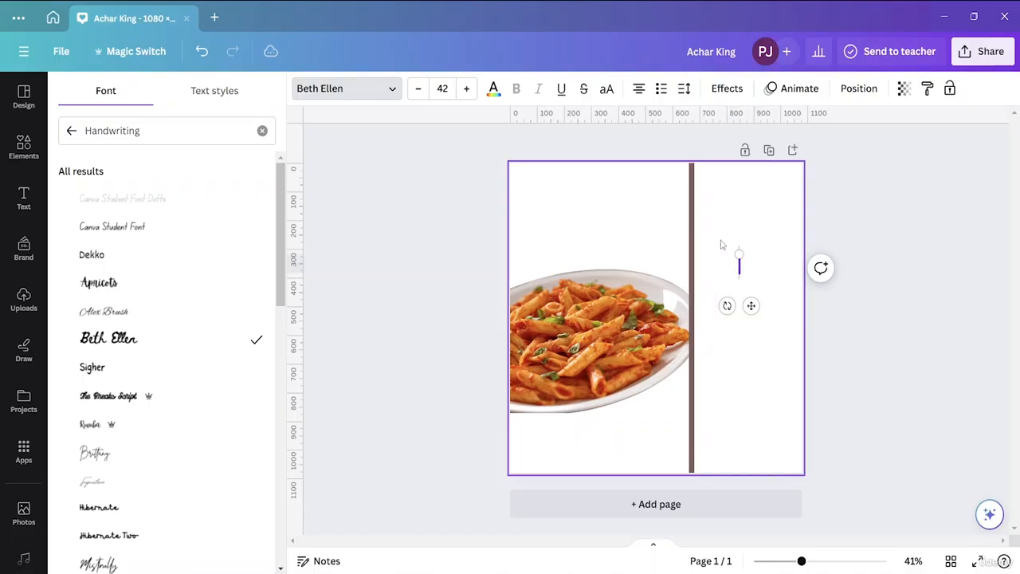
{"action": "type", "text": "NEW"}
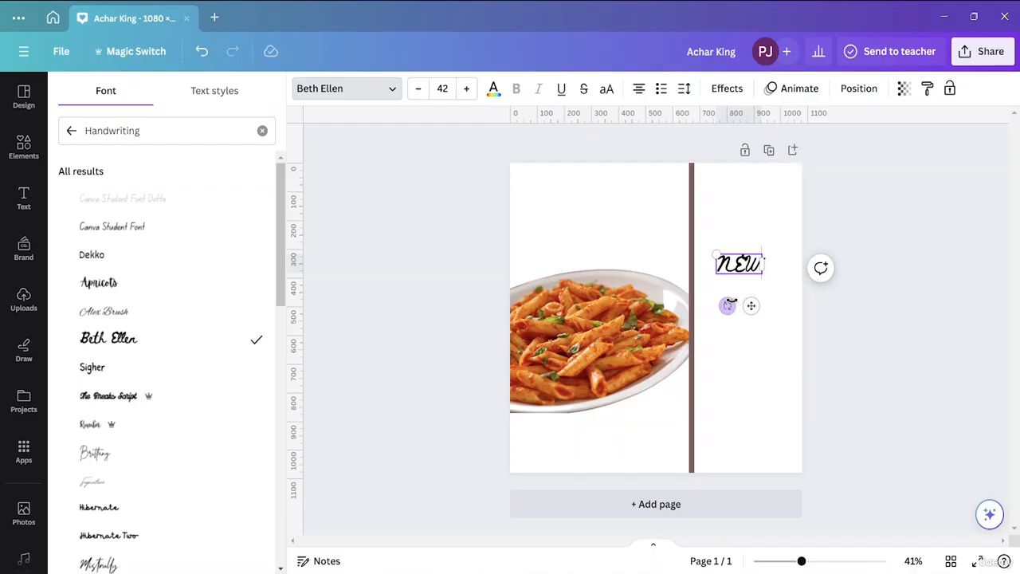
Try tilting the NEW text slightly and giving it the Brittany font, and undo both changes
{"action": "left_click_drag", "start_coordinate": [726, 305], "coordinate": [737, 307]}
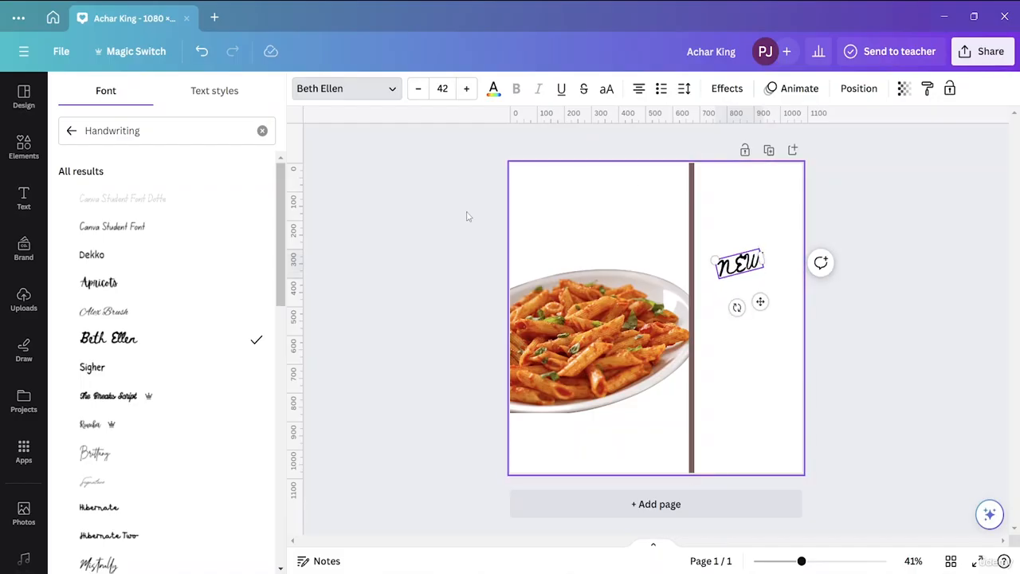
{"action": "left_click", "coordinate": [153, 460]}
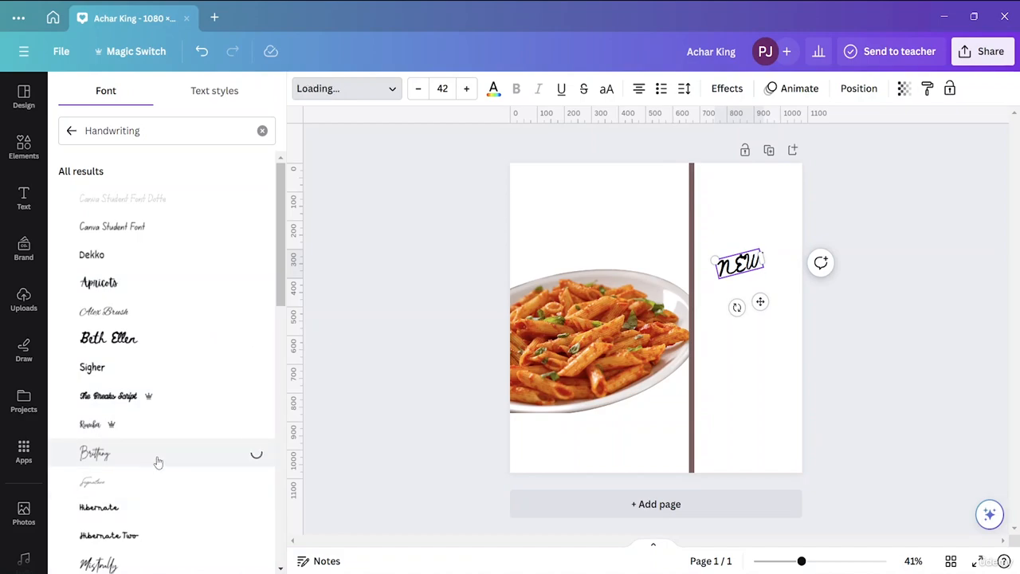
{"action": "key", "text": "ctrl+z"}
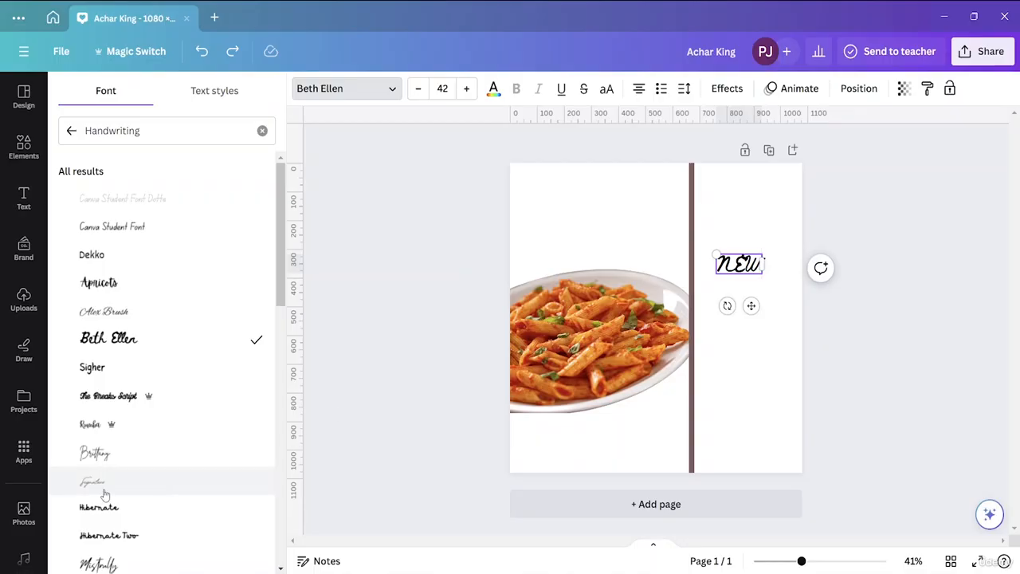
Set the NEW text's font to Brittany
{"action": "left_click", "coordinate": [121, 455]}
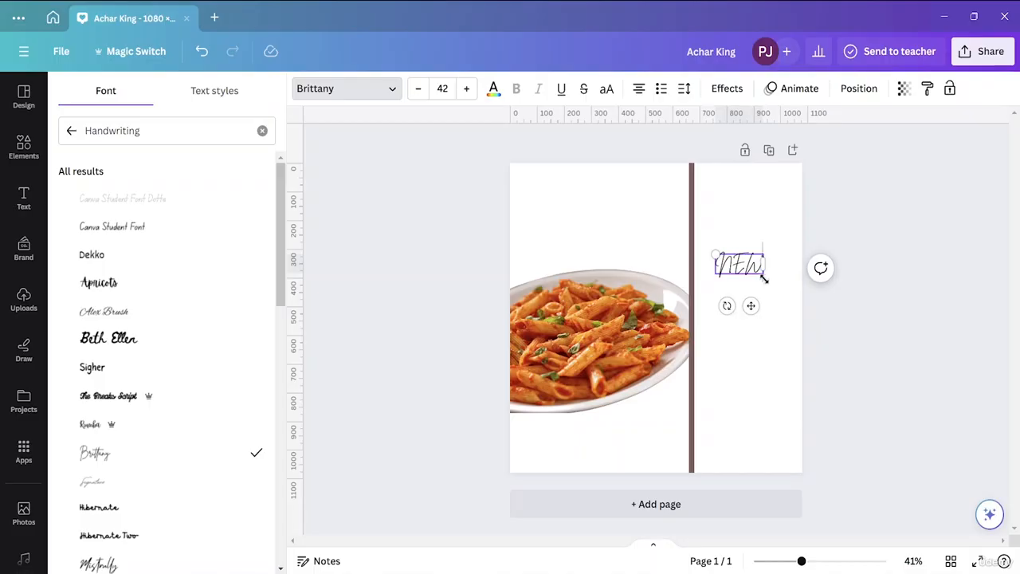
{"action": "left_click", "coordinate": [731, 222]}
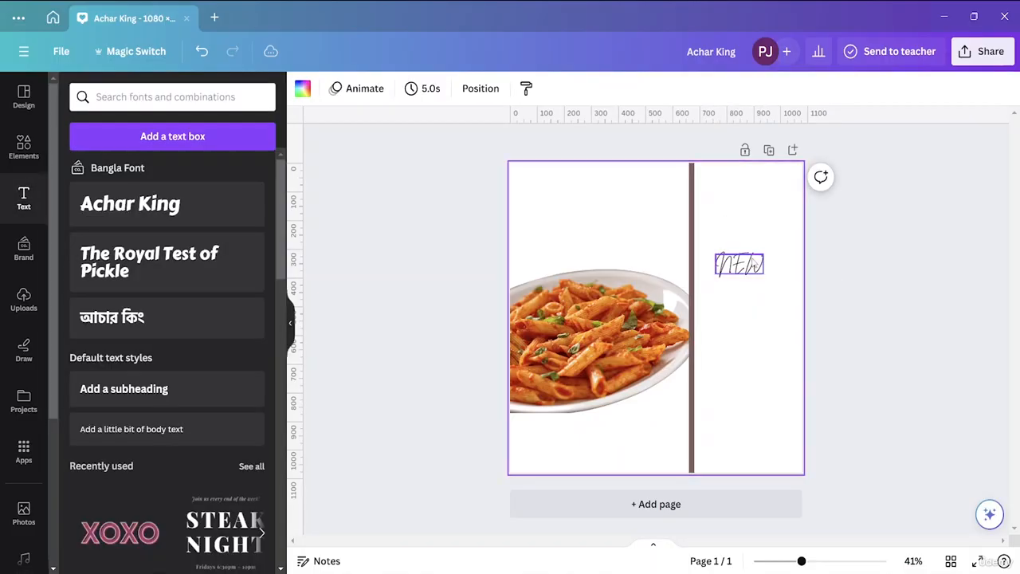
Place a copy of the NEW text directly below the original and change its wording to ITEM
{"action": "left_click", "coordinate": [753, 263]}
{"action": "left_click_drag", "start_coordinate": [749, 266], "coordinate": [718, 299]}
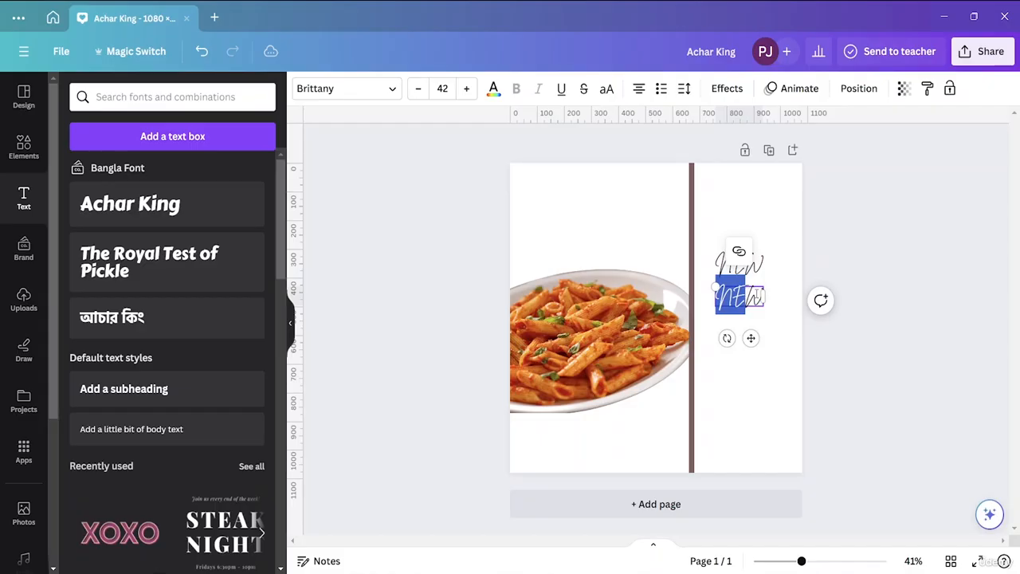
{"action": "left_click", "coordinate": [760, 295]}
{"action": "key", "text": "BackSpace"}
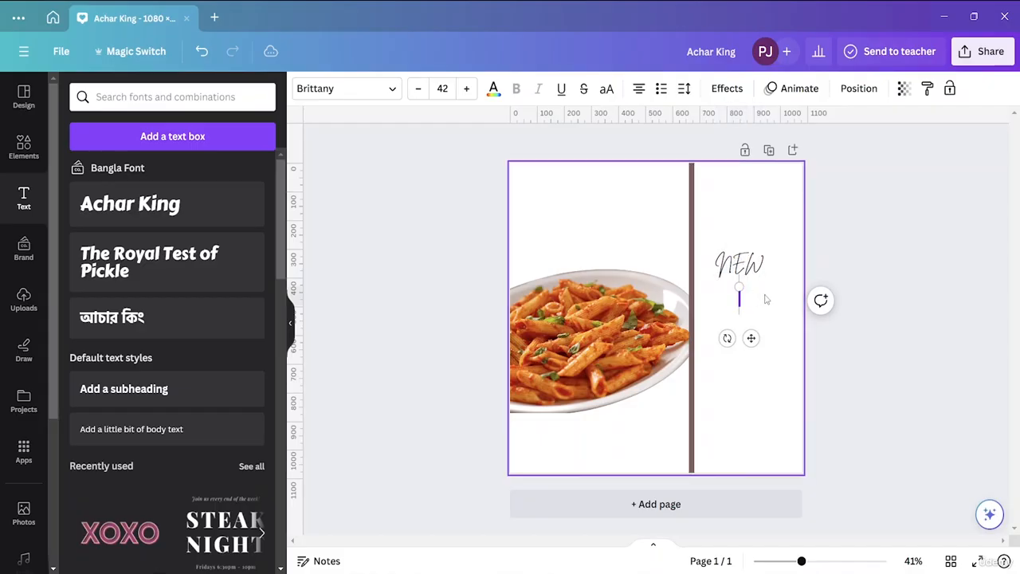
{"action": "type", "text": "ITEM"}
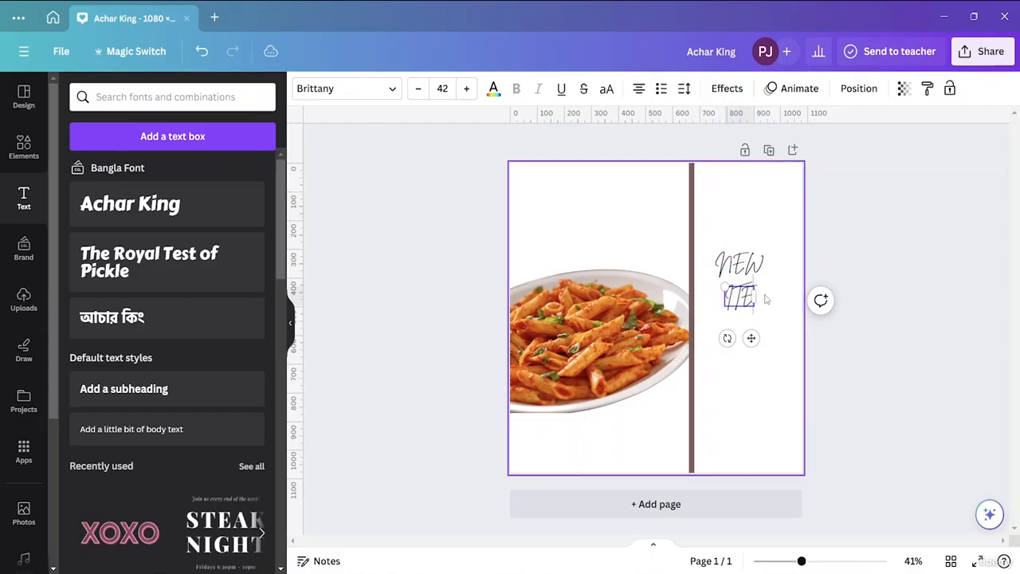
Increase the ITEM text's font size to 45
{"action": "key", "text": "ctrl+a"}
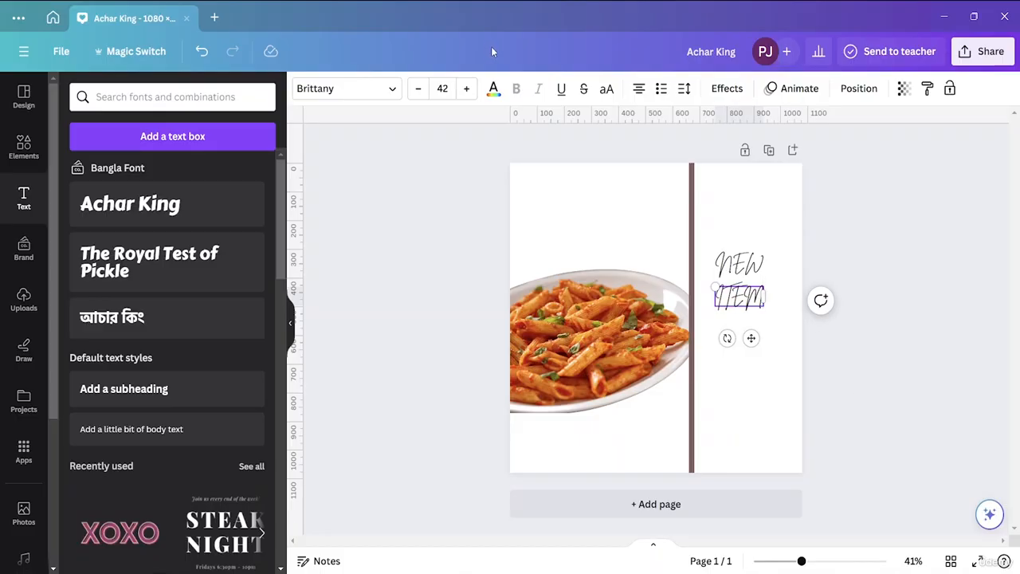
{"action": "left_click", "coordinate": [467, 89]}
{"action": "left_click", "coordinate": [468, 89]}
{"action": "left_click", "coordinate": [467, 88]}
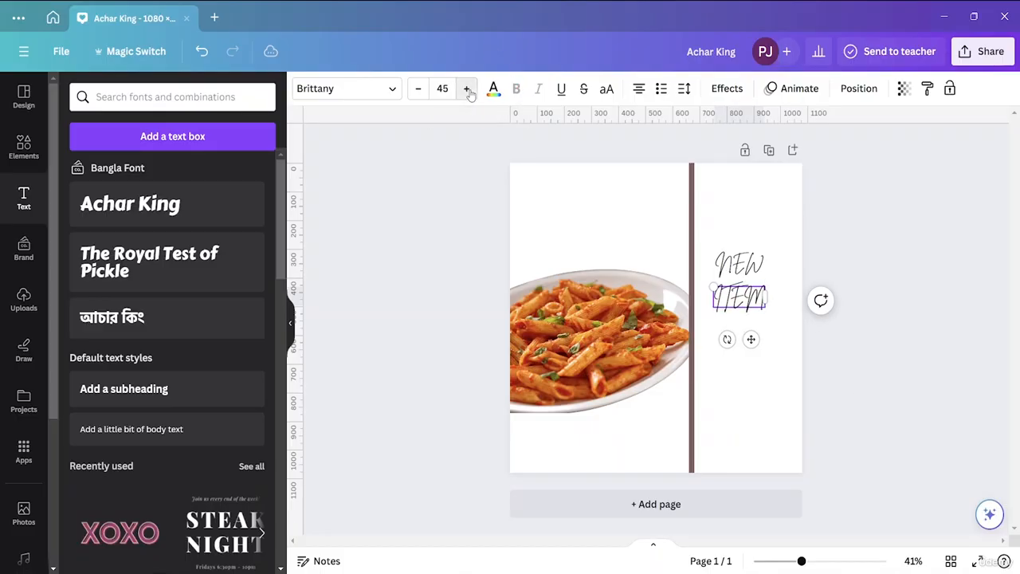
Set the ITEM text's font size to 55
{"action": "left_click", "coordinate": [467, 88]}
{"action": "left_click", "coordinate": [467, 89]}
{"action": "left_click", "coordinate": [467, 88]}
{"action": "left_click", "coordinate": [467, 88]}
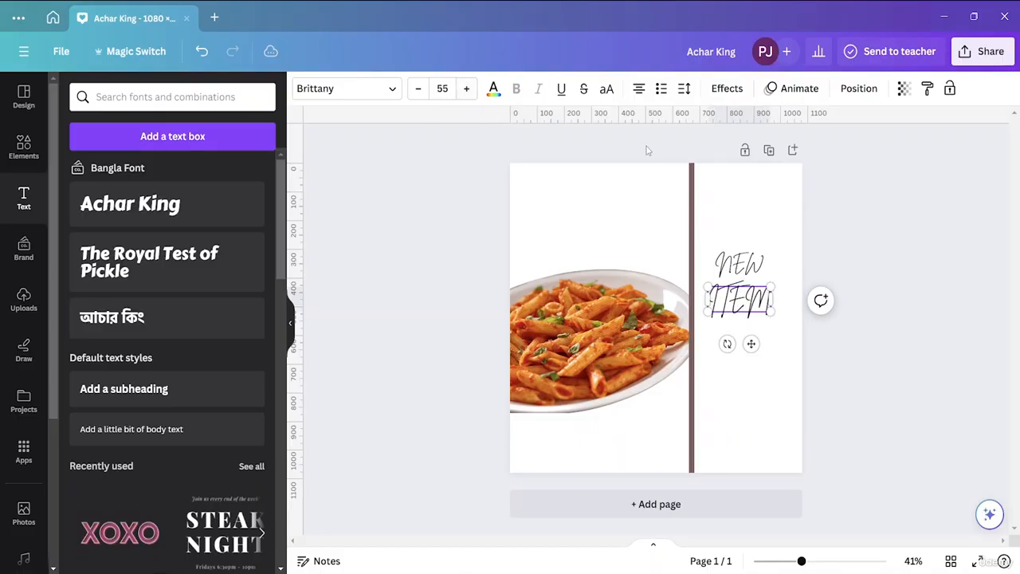
Move the NEW and ITEM texts side by side into the empty area below the pasta plate
{"action": "left_click_drag", "start_coordinate": [752, 268], "coordinate": [583, 432]}
{"action": "left_click", "coordinate": [624, 438]}
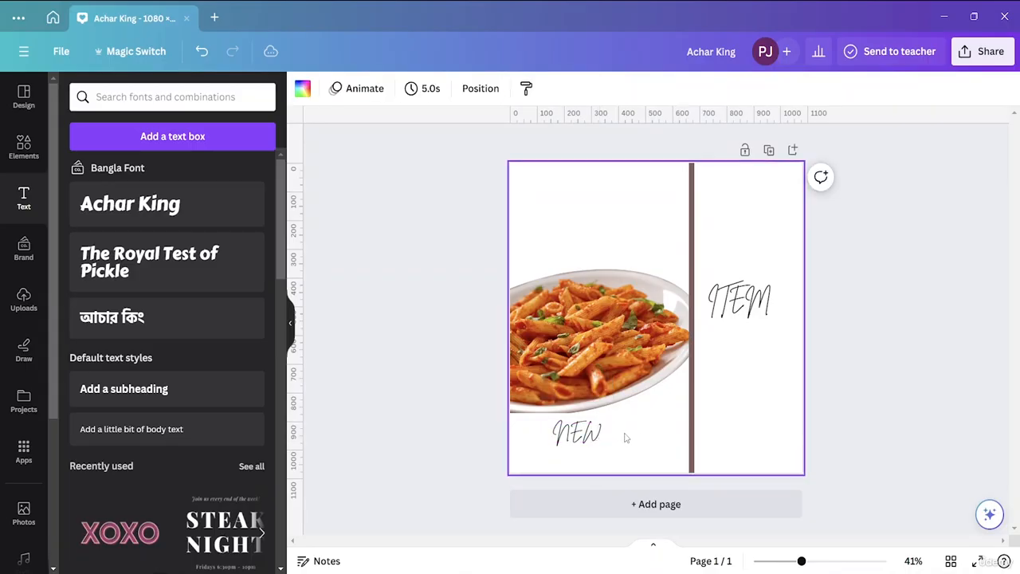
{"action": "left_click_drag", "start_coordinate": [750, 301], "coordinate": [643, 447]}
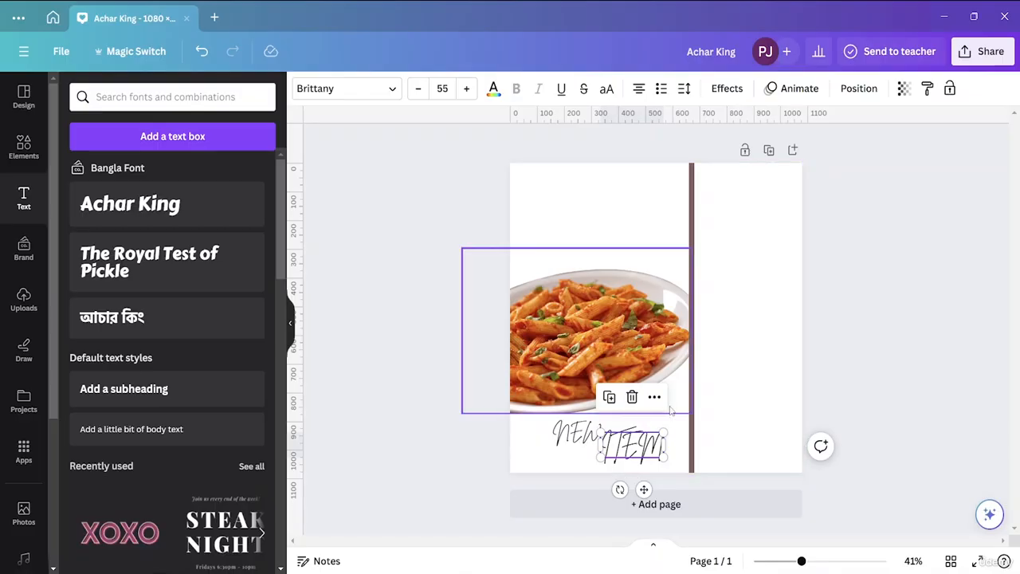
Recolour the NEW text with the dark red brand logo colour and apply that change to all black text in the design
{"action": "left_click", "coordinate": [576, 438]}
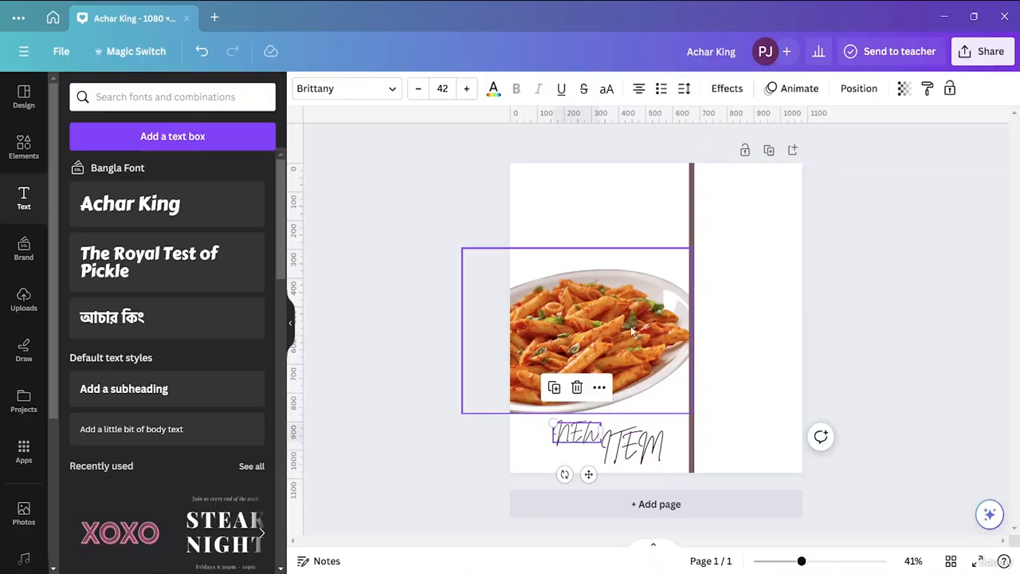
{"action": "left_click", "coordinate": [493, 91]}
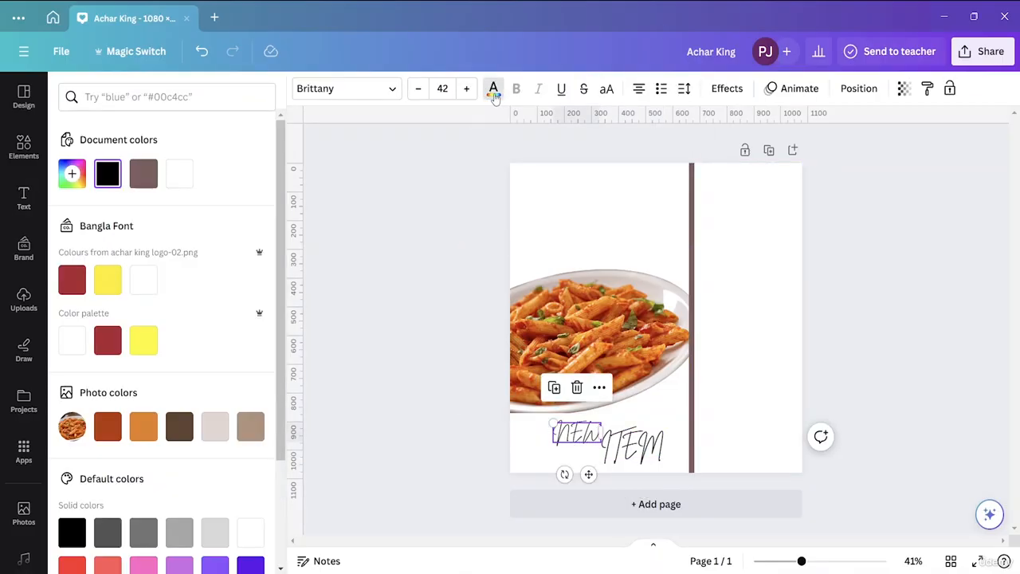
{"action": "left_click", "coordinate": [72, 293]}
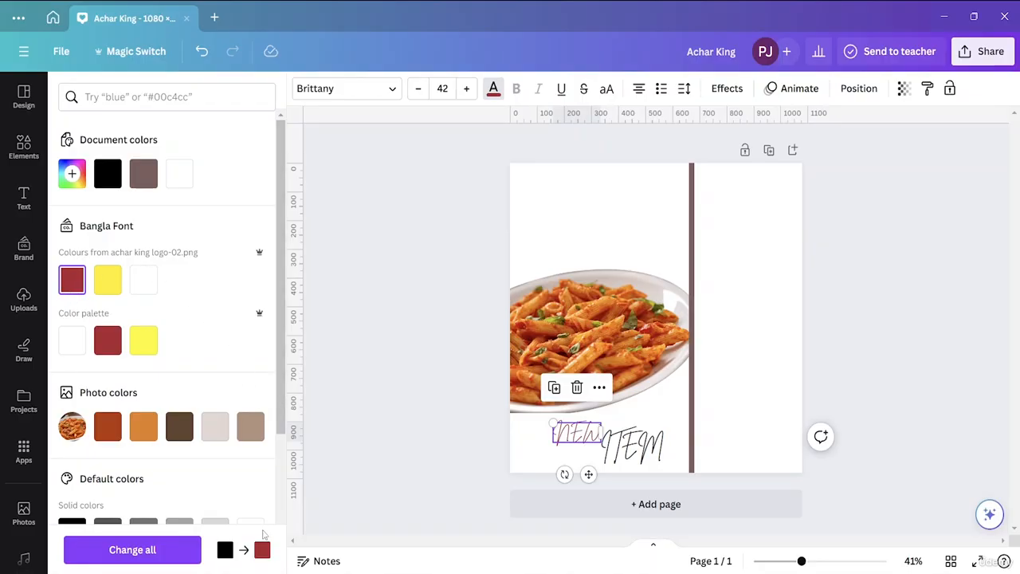
{"action": "left_click", "coordinate": [182, 561]}
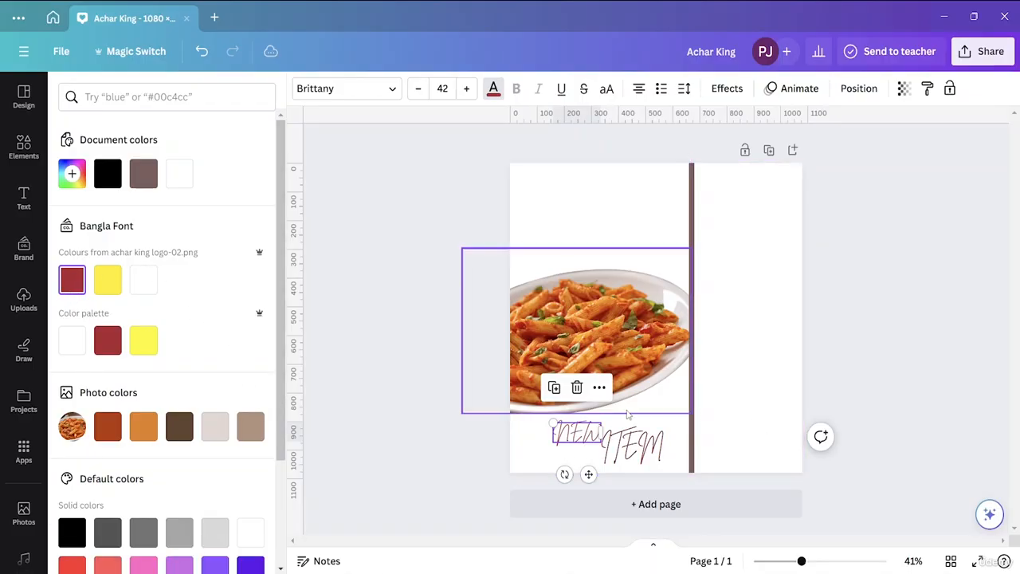
{"action": "left_click", "coordinate": [686, 419]}
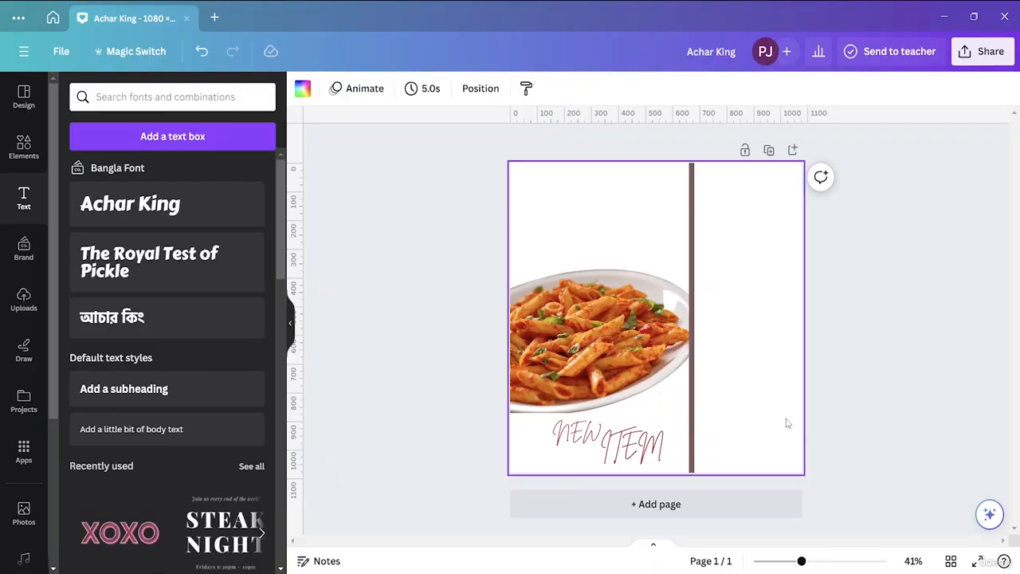
Add a text box in the Achar King brand style and place it near the top of the area beyond the divider line
{"action": "left_click", "coordinate": [622, 307]}
{"action": "left_click", "coordinate": [744, 303]}
{"action": "double_click", "coordinate": [165, 212]}
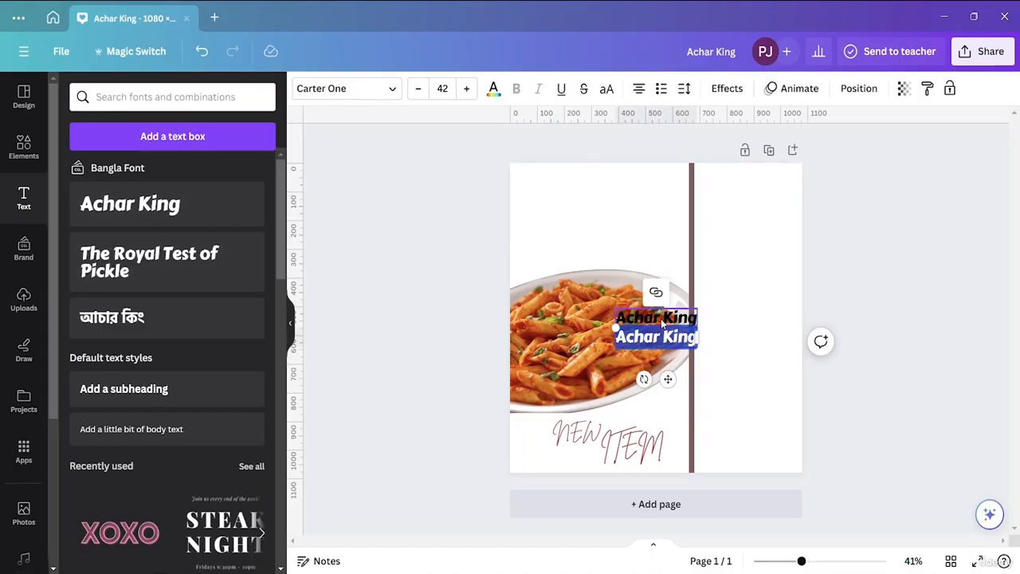
{"action": "left_click_drag", "start_coordinate": [663, 316], "coordinate": [762, 301]}
{"action": "left_click", "coordinate": [743, 258]}
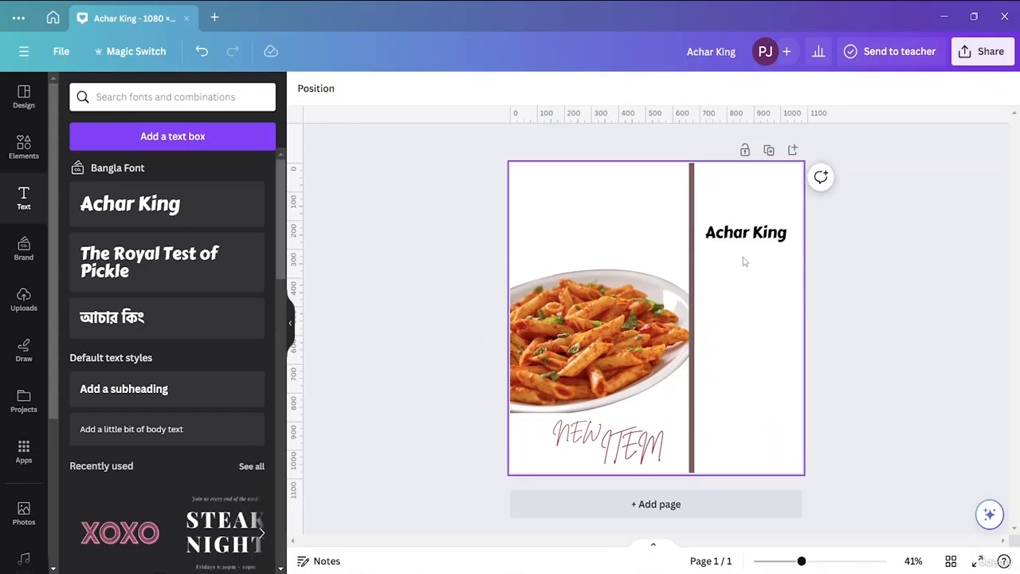
Try the Beth Ellen font on the Achar King text, and set its font to Family Guy
{"action": "left_click", "coordinate": [741, 240]}
{"action": "double_click", "coordinate": [753, 237]}
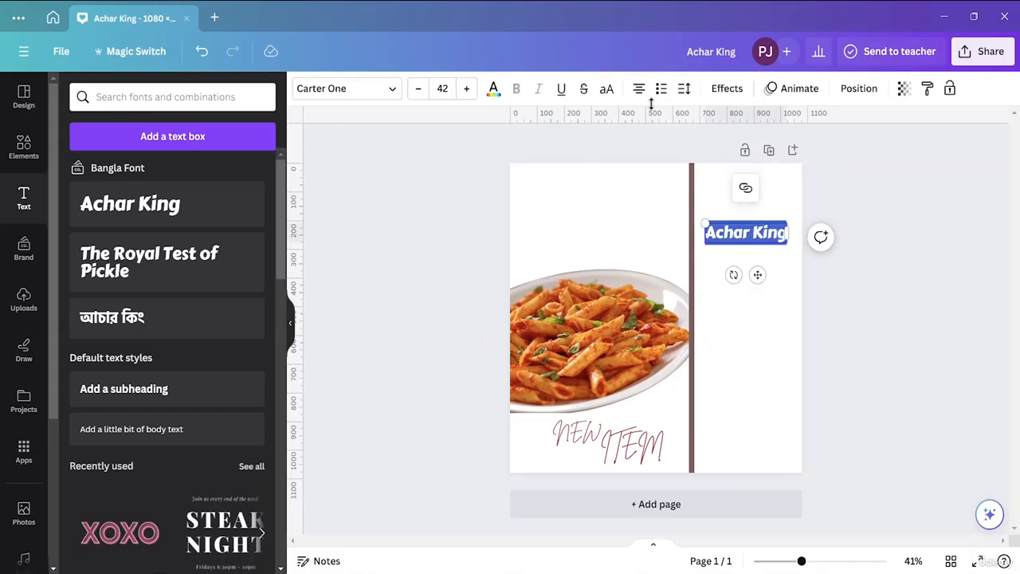
{"action": "left_click", "coordinate": [402, 89]}
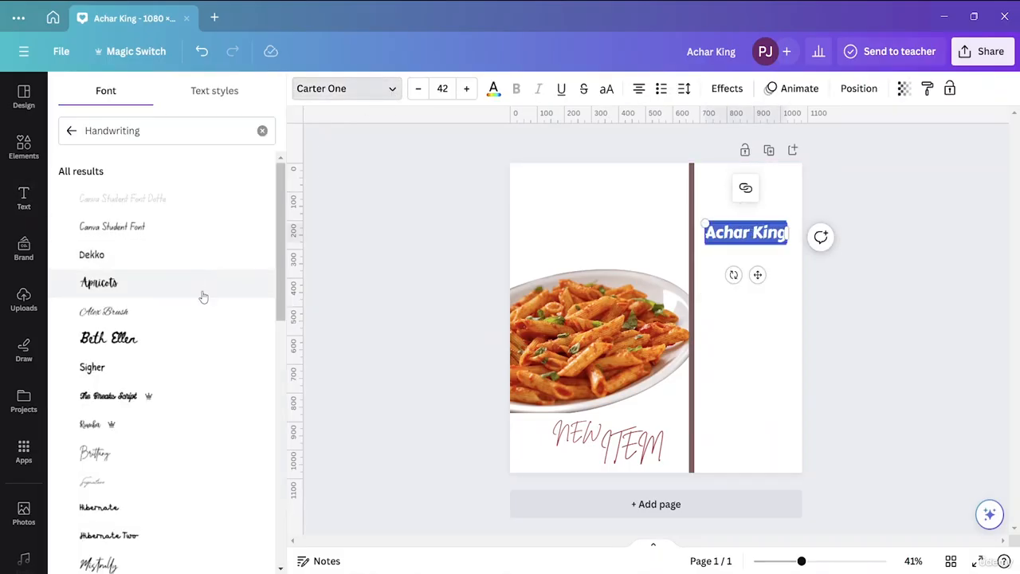
{"action": "left_click", "coordinate": [198, 341]}
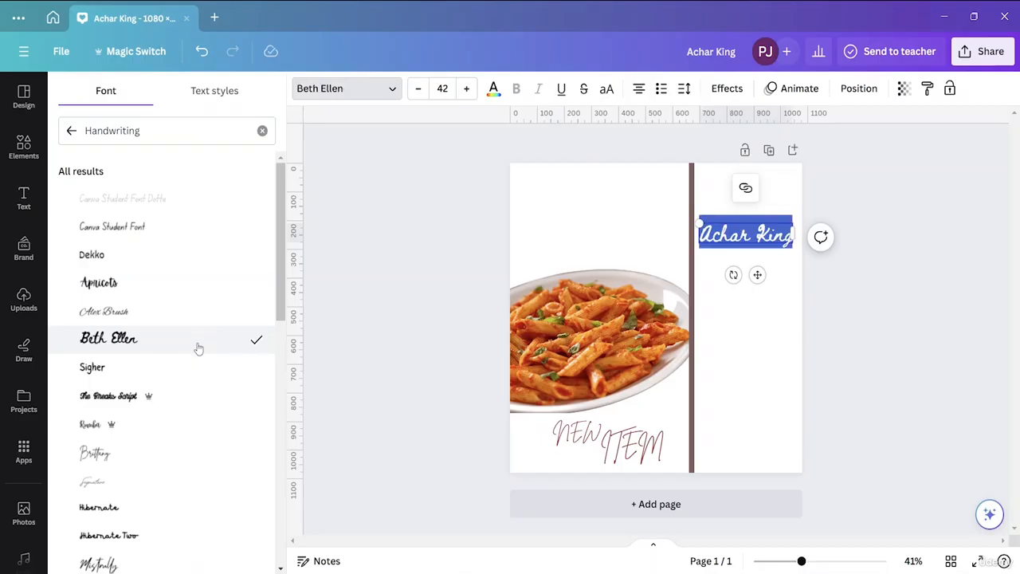
{"action": "left_click", "coordinate": [71, 131]}
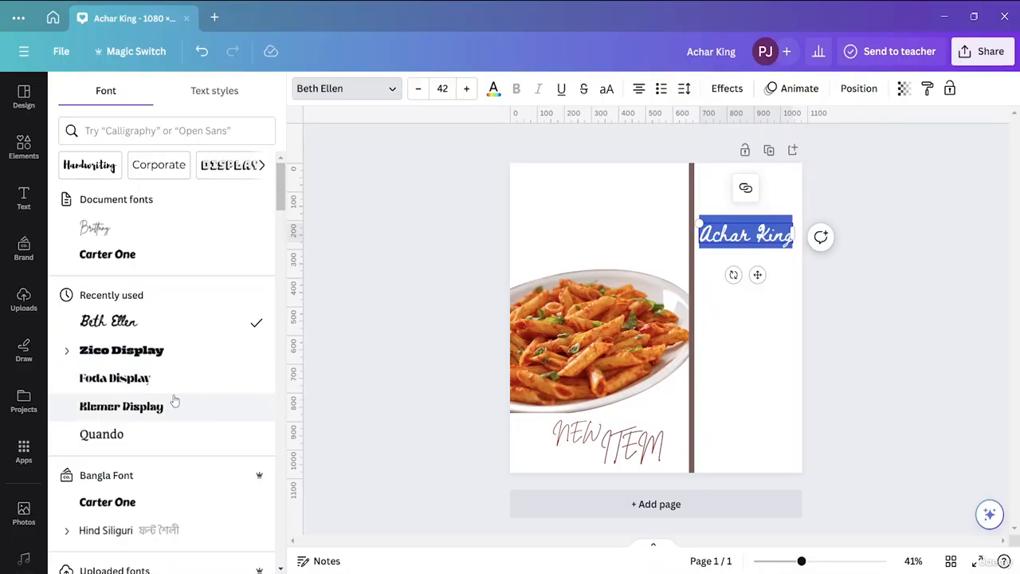
{"action": "left_click_drag", "start_coordinate": [286, 203], "coordinate": [284, 292]}
{"action": "left_click", "coordinate": [216, 329]}
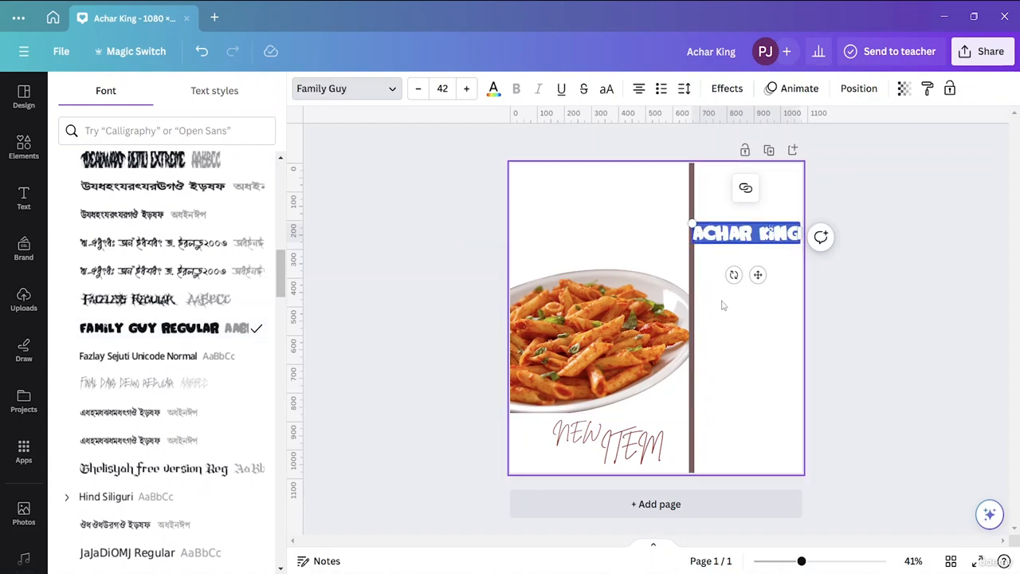
Replace the Achar King wording with RED SAUCE PASTA on two lines, and place it above the pasta plate at size 57.9
{"action": "key", "text": "BackSpace"}
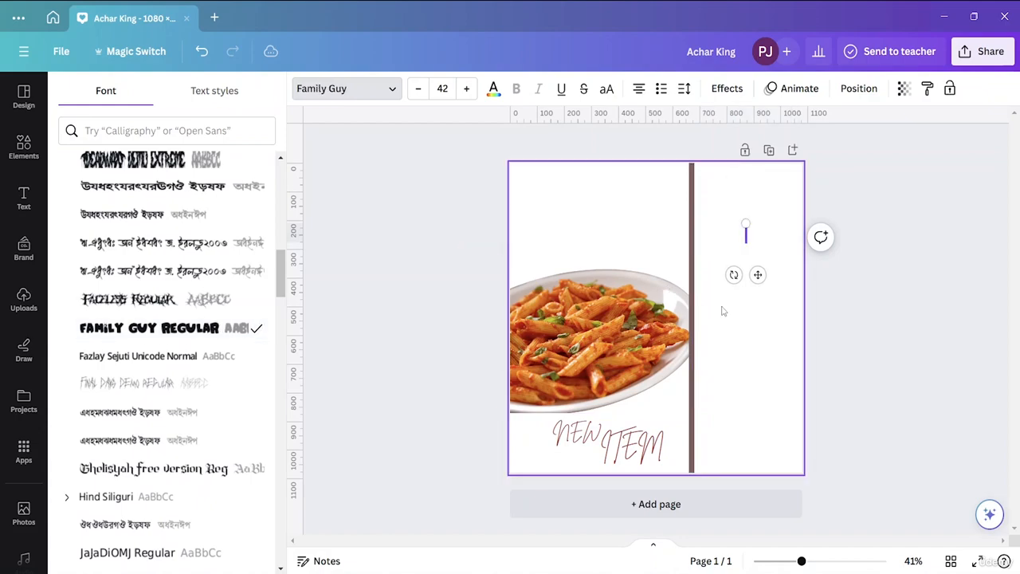
{"action": "type", "text": "RED"}
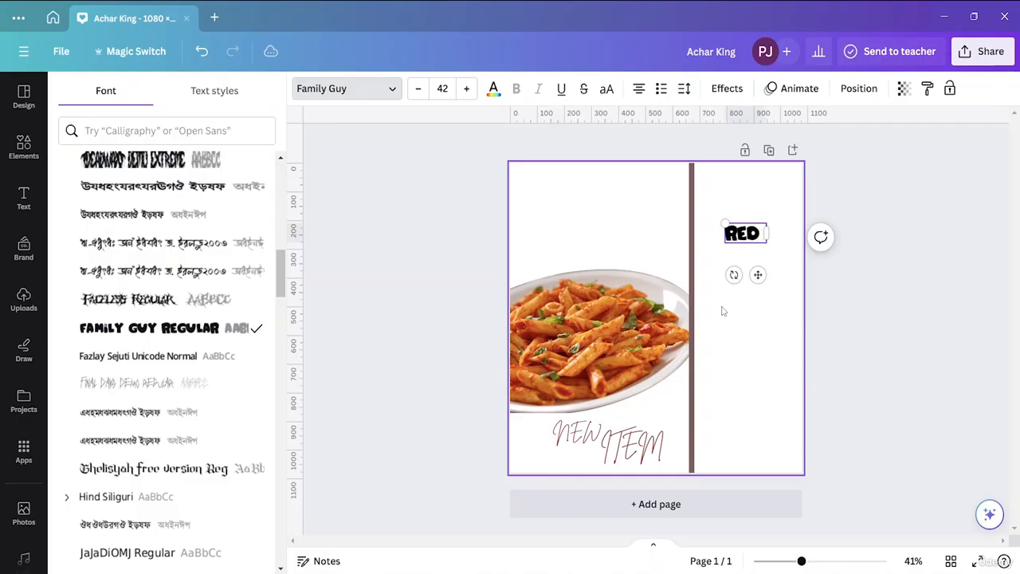
{"action": "type", "text": " SAUCEE"}
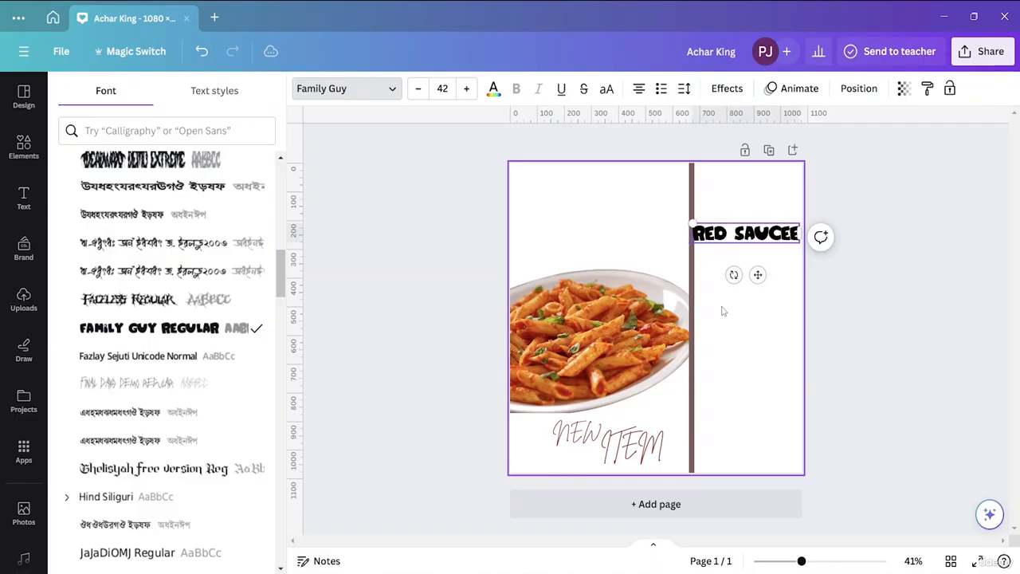
{"action": "key", "text": "BackSpace"}
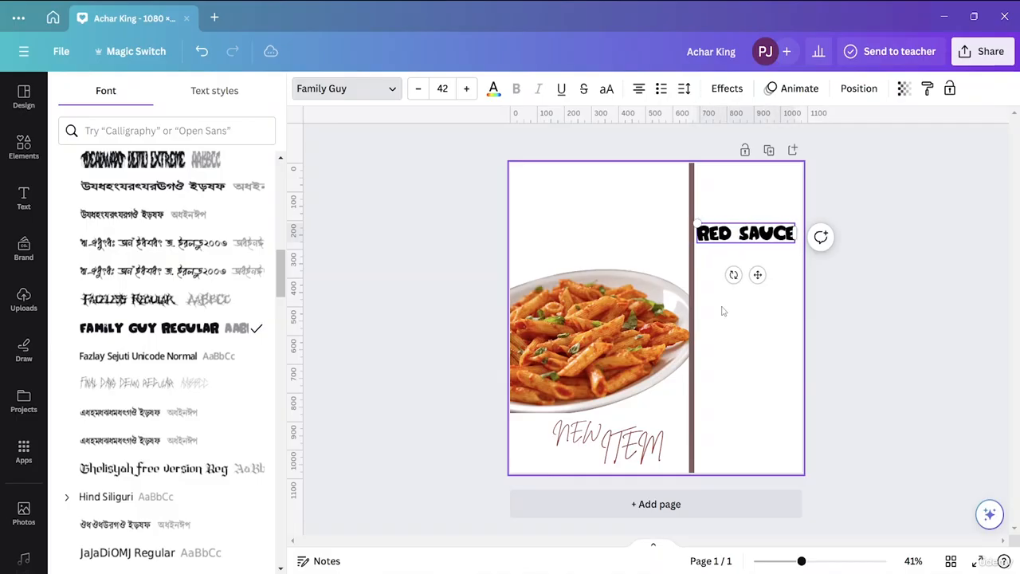
{"action": "type", "text": "PASTA"}
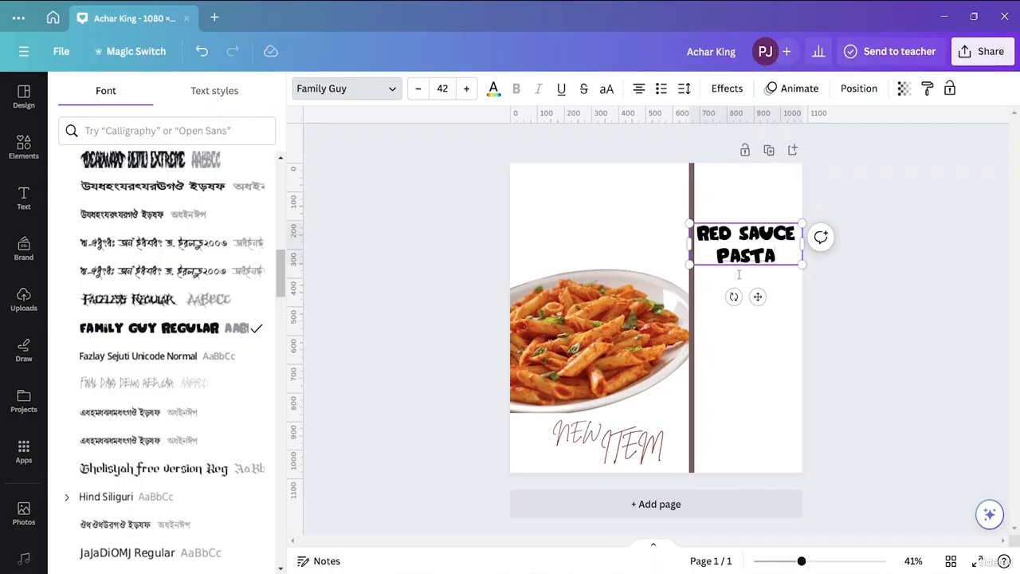
{"action": "left_click", "coordinate": [780, 347]}
{"action": "left_click_drag", "start_coordinate": [765, 253], "coordinate": [676, 258]}
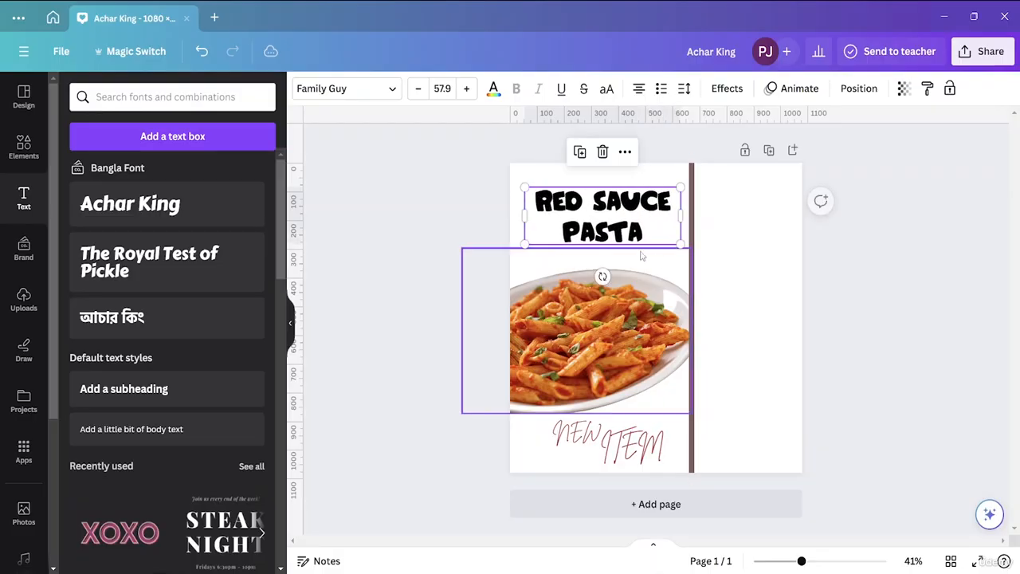
Colour the whole RED SAUCE PASTA heading with the rust-orange taken from the pasta photo's colours
{"action": "double_click", "coordinate": [642, 232]}
{"action": "triple_click", "coordinate": [646, 229]}
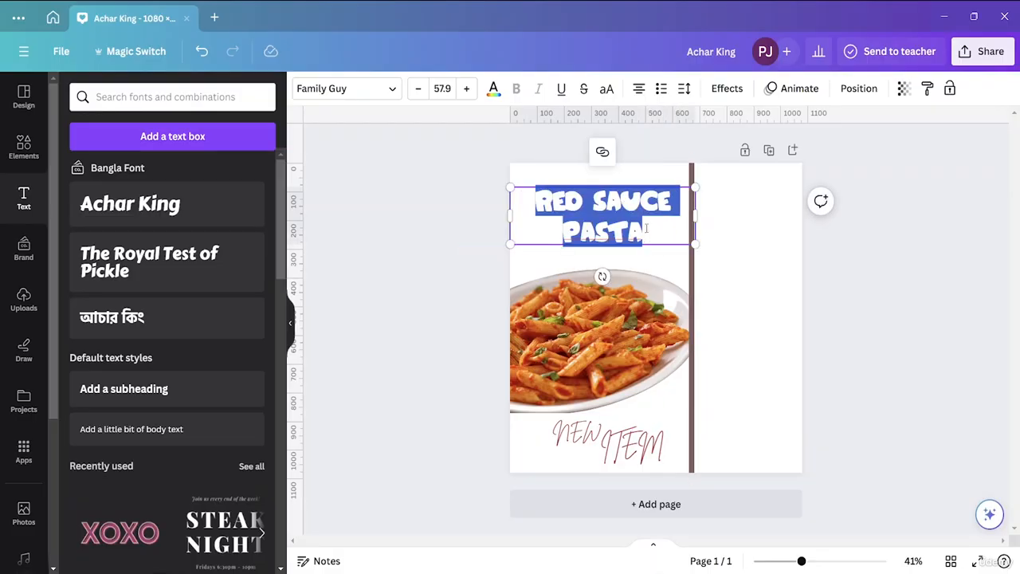
{"action": "left_click", "coordinate": [493, 89]}
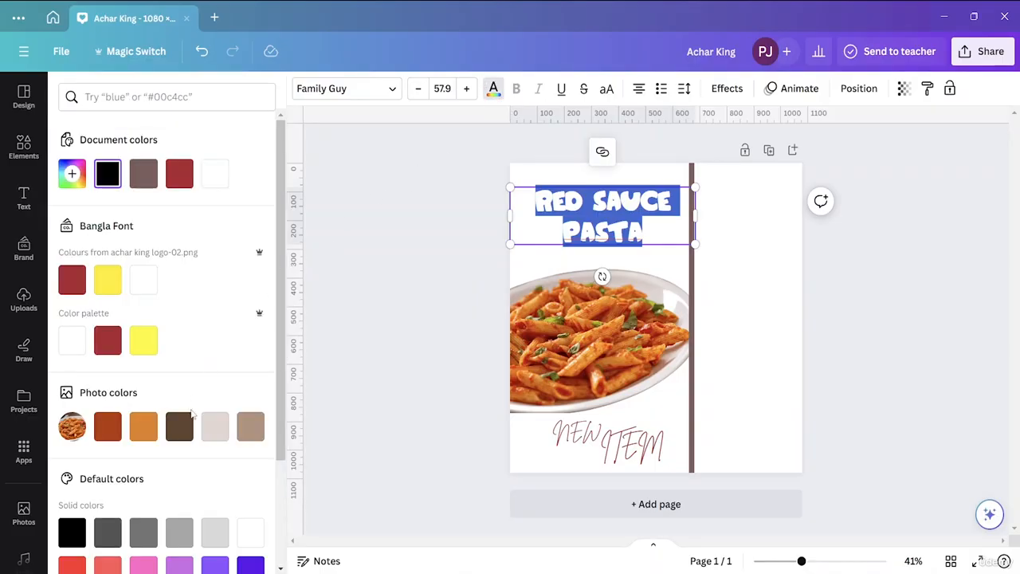
{"action": "left_click", "coordinate": [107, 426]}
{"action": "left_click", "coordinate": [443, 361]}
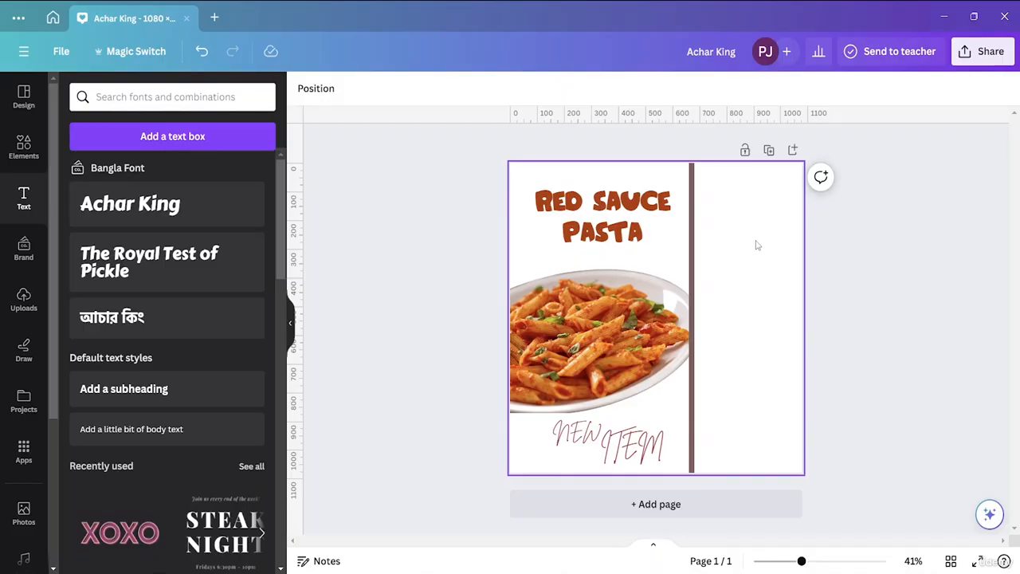
Search the elements library for leaf and show all matching graphics
{"action": "left_click", "coordinate": [24, 145]}
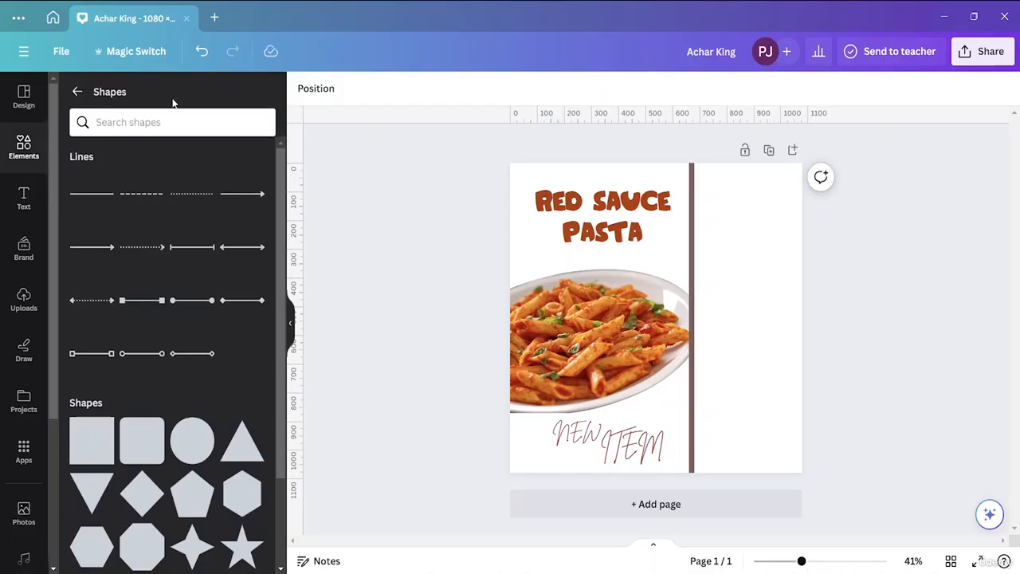
{"action": "left_click", "coordinate": [76, 92]}
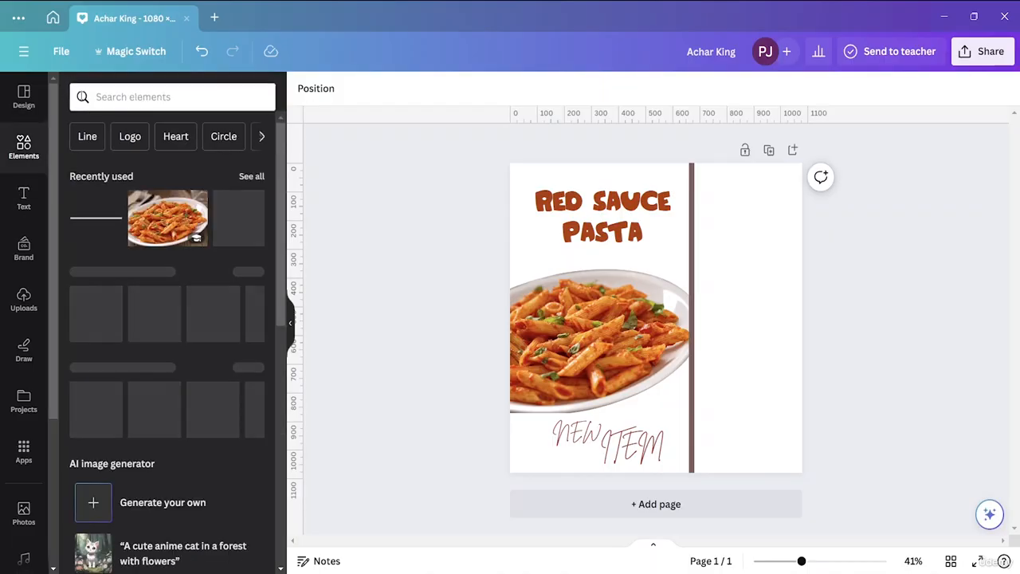
{"action": "left_click", "coordinate": [128, 97]}
{"action": "type", "text": "lea"}
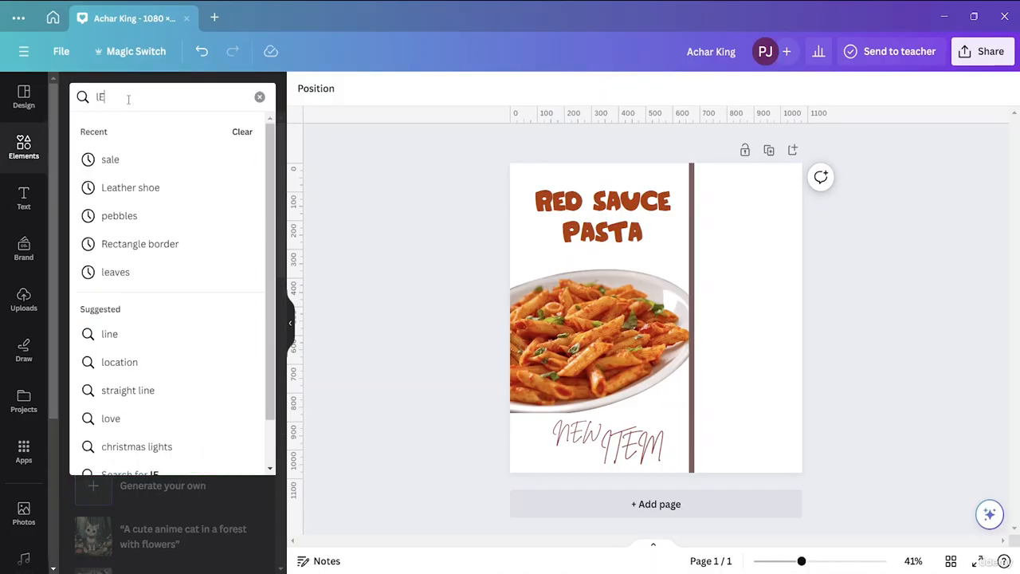
{"action": "key", "text": "BackSpace"}
{"action": "key", "text": "BackSpace"}
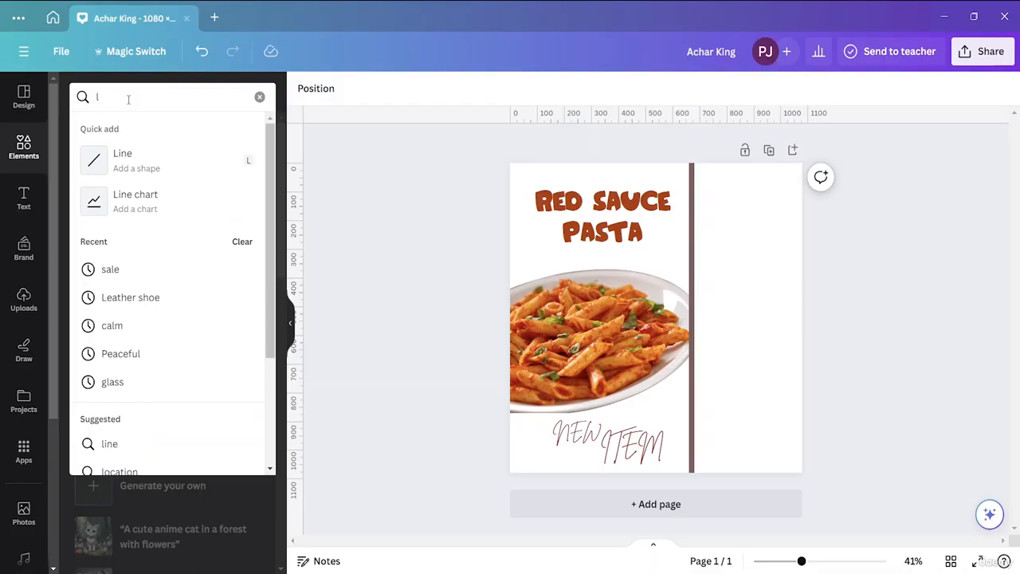
{"action": "type", "text": "eaf"}
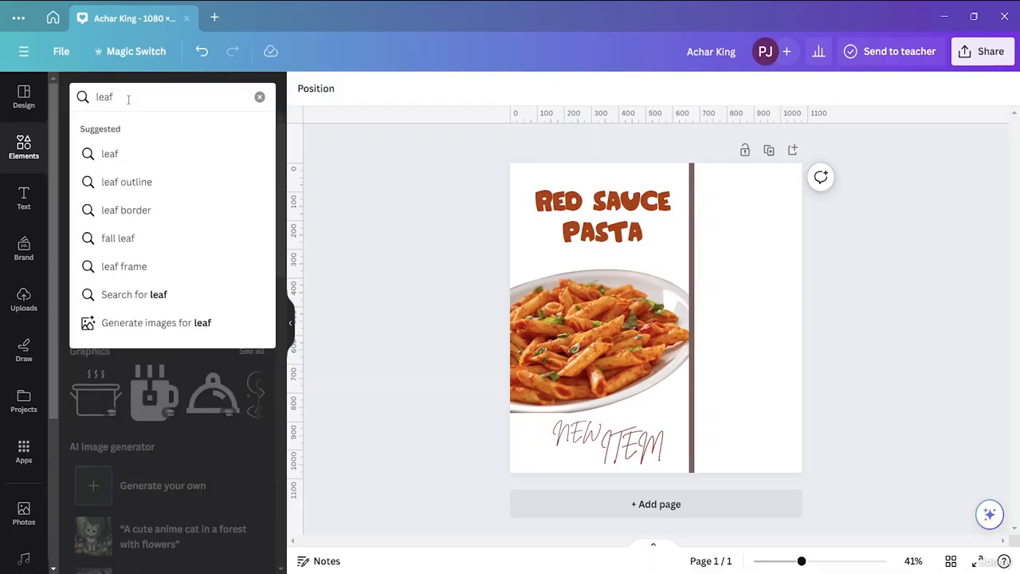
{"action": "key", "text": "Return"}
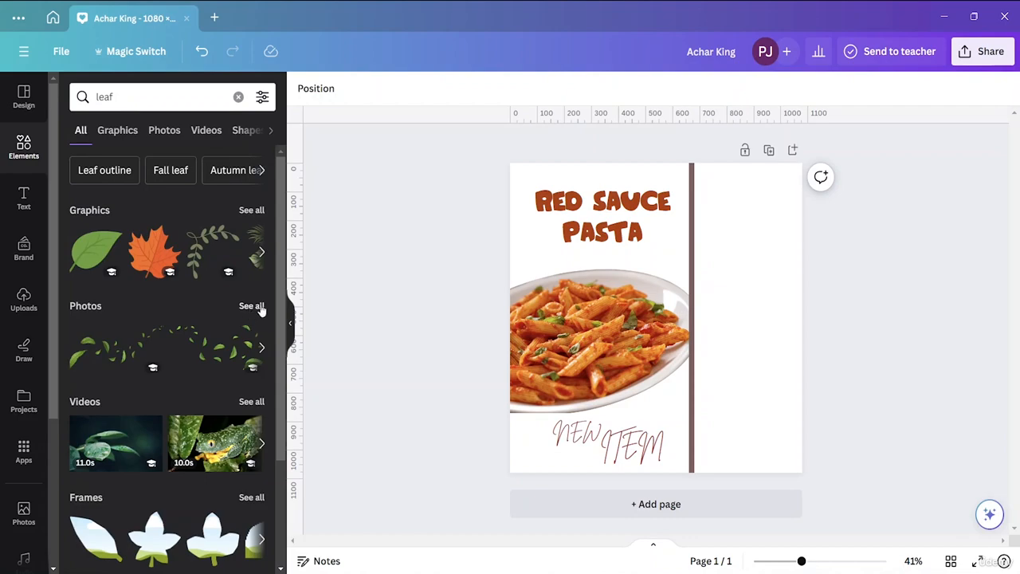
{"action": "left_click", "coordinate": [250, 211]}
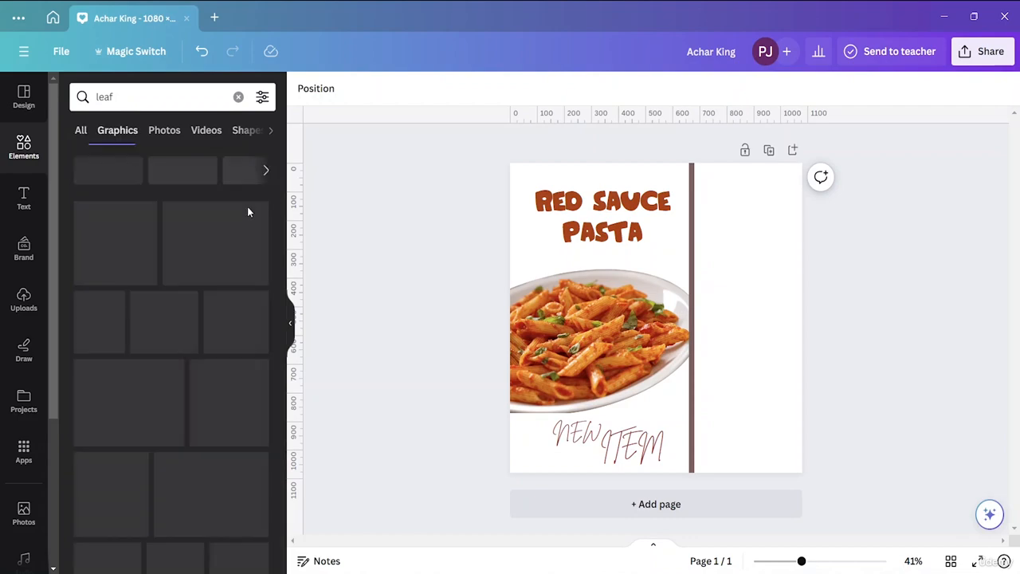
Add the green palm leaf graphic, stretch it slightly past the page's full height, and align it with the page's left edge over the plate
{"action": "scroll", "coordinate": [217, 328], "scroll_direction": "down", "scroll_amount": 2}
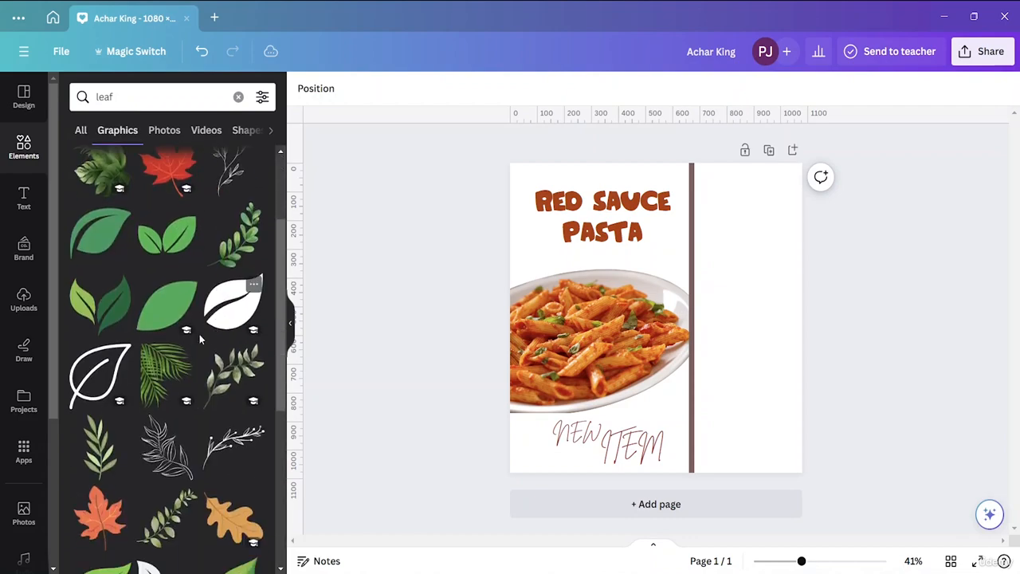
{"action": "left_click", "coordinate": [169, 362]}
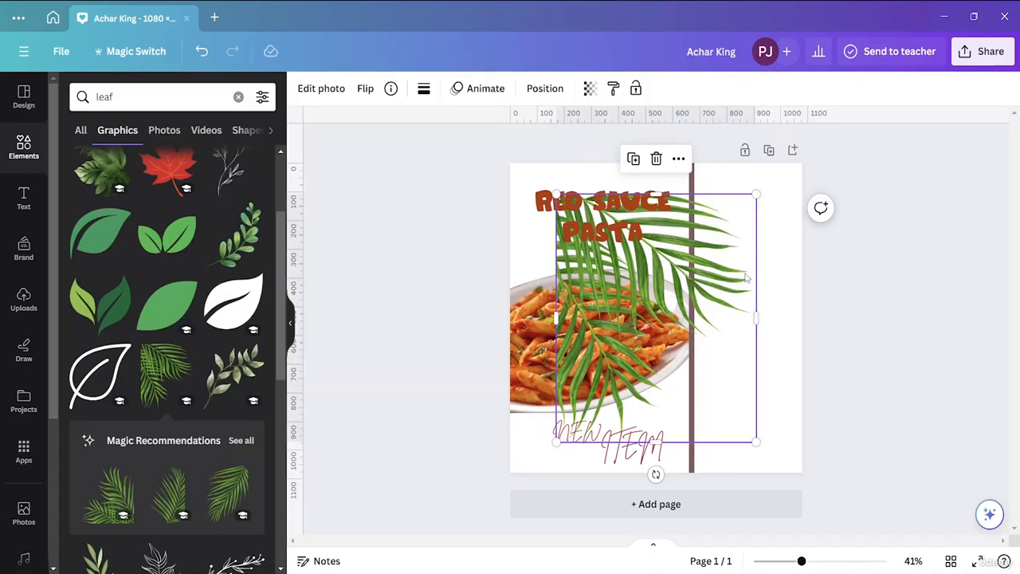
{"action": "left_click_drag", "start_coordinate": [747, 277], "coordinate": [867, 235]}
{"action": "left_click_drag", "start_coordinate": [793, 412], "coordinate": [797, 487]}
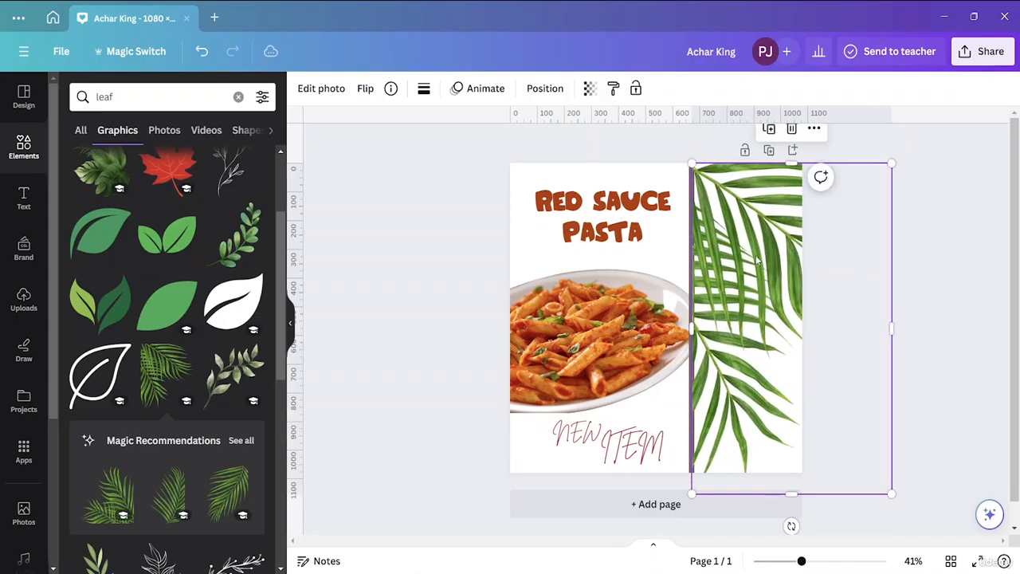
{"action": "left_click_drag", "start_coordinate": [755, 249], "coordinate": [574, 254]}
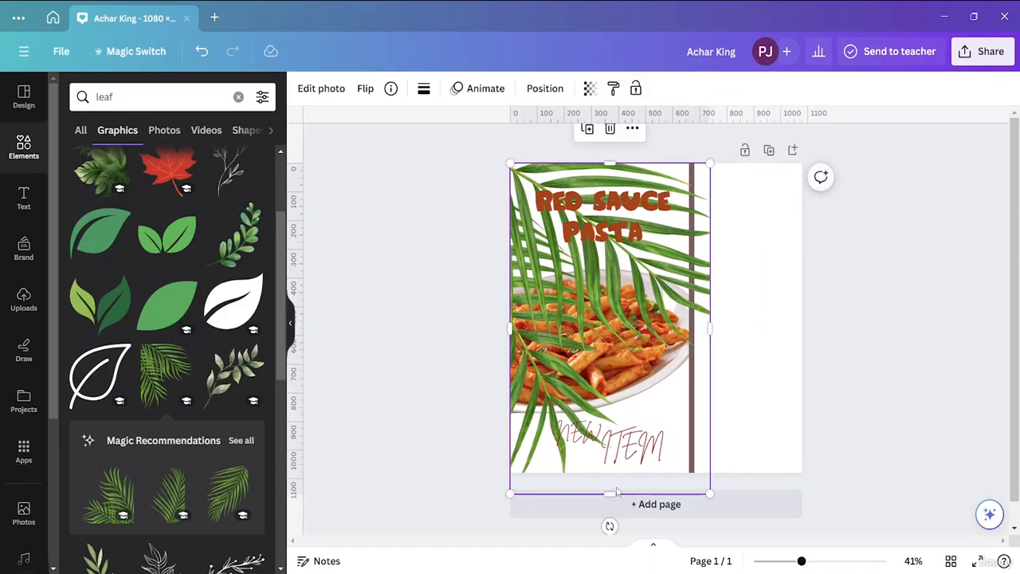
Fit the palm leaf to the page's full height and up to the divider line, and send it behind all other elements
{"action": "left_click_drag", "start_coordinate": [609, 493], "coordinate": [609, 472]}
{"action": "left_click_drag", "start_coordinate": [710, 319], "coordinate": [692, 318]}
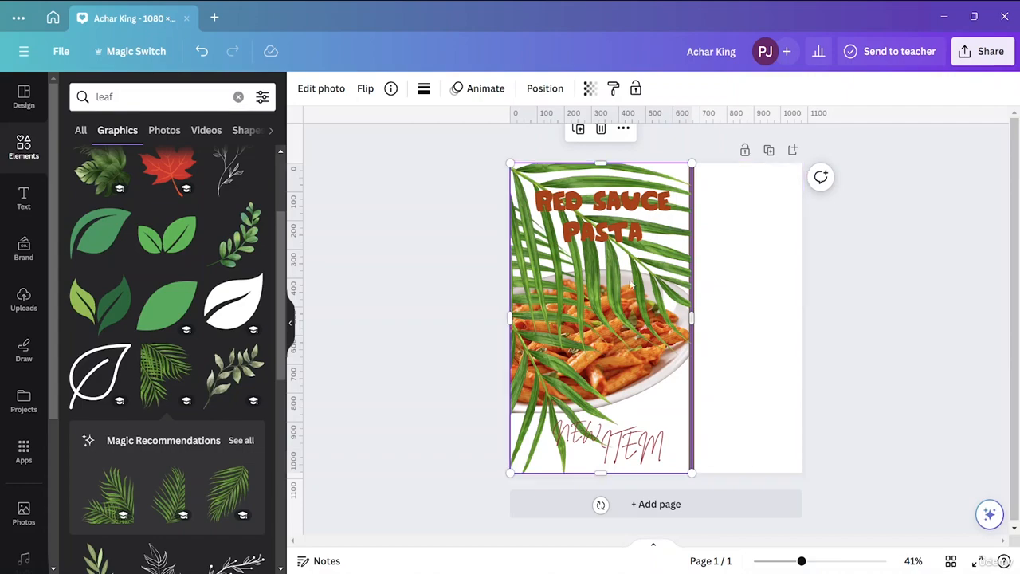
{"action": "left_click", "coordinate": [550, 90]}
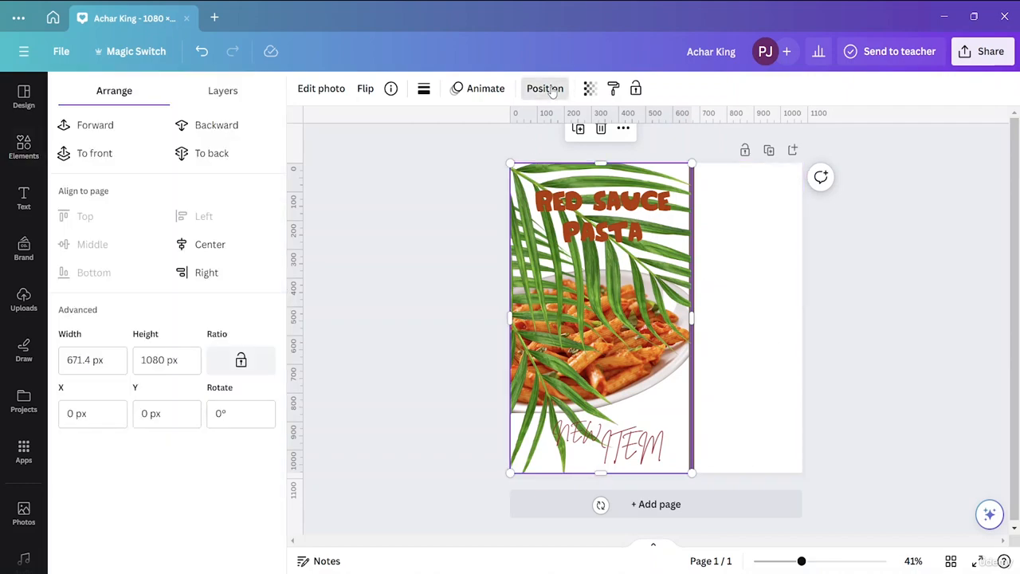
{"action": "left_click", "coordinate": [220, 94]}
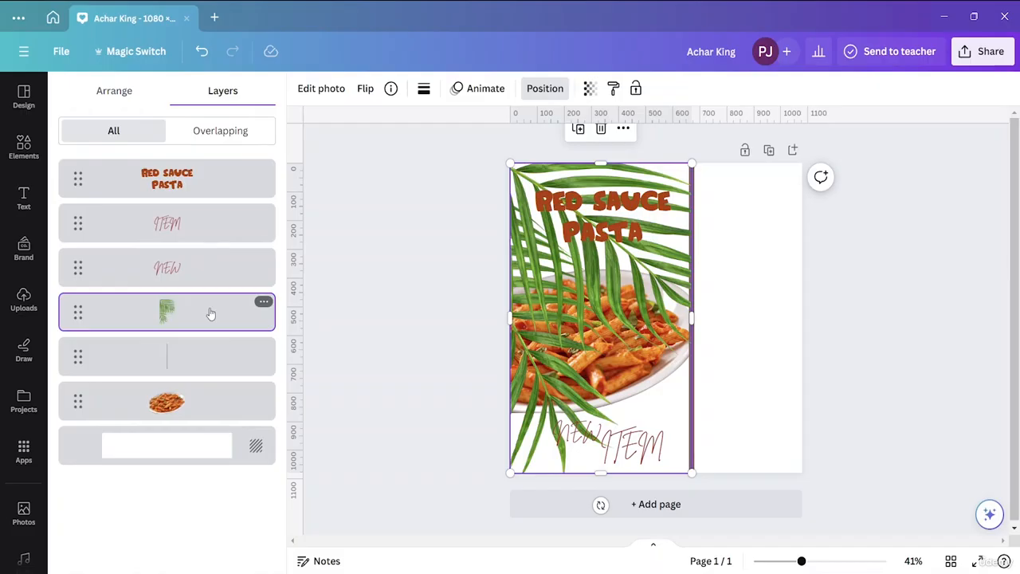
{"action": "left_click", "coordinate": [128, 94]}
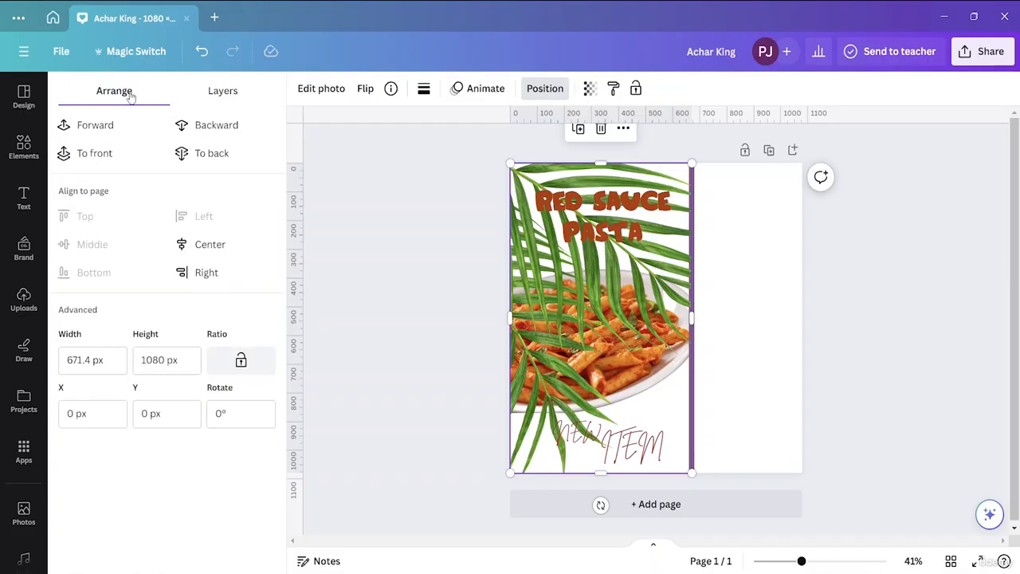
{"action": "left_click", "coordinate": [211, 156]}
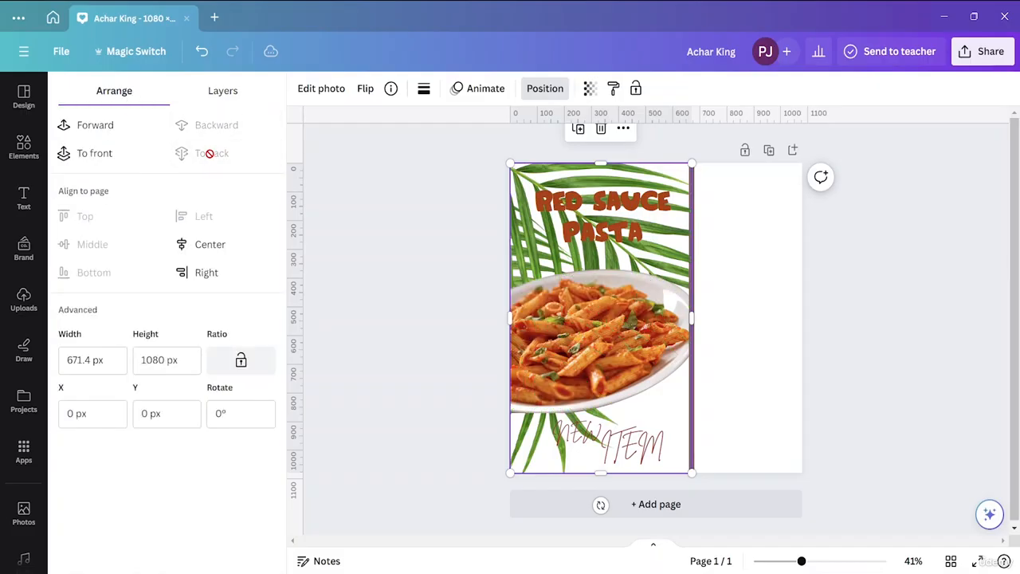
{"action": "left_click", "coordinate": [622, 210]}
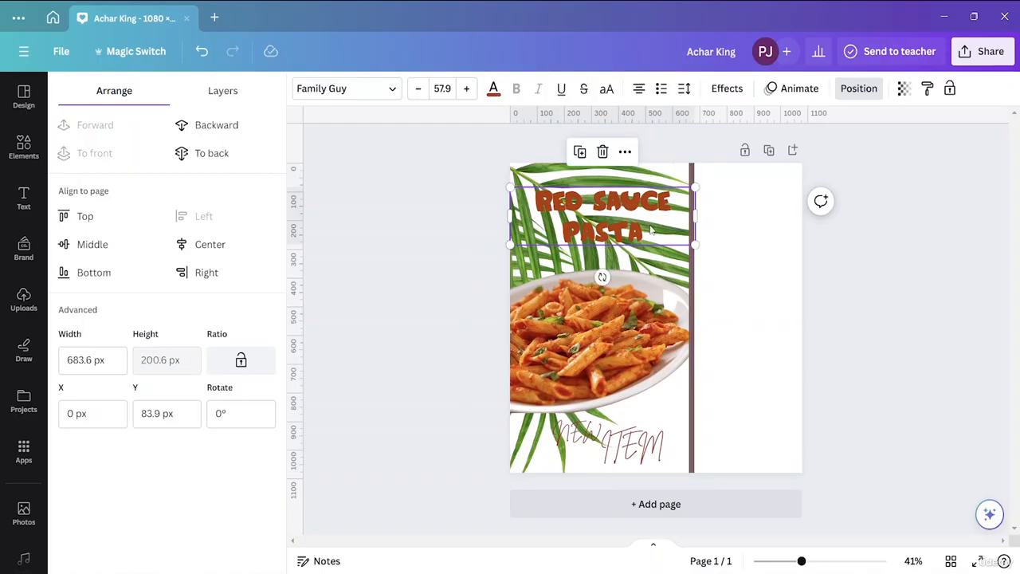
{"action": "left_click", "coordinate": [740, 323]}
{"action": "left_click", "coordinate": [582, 442]}
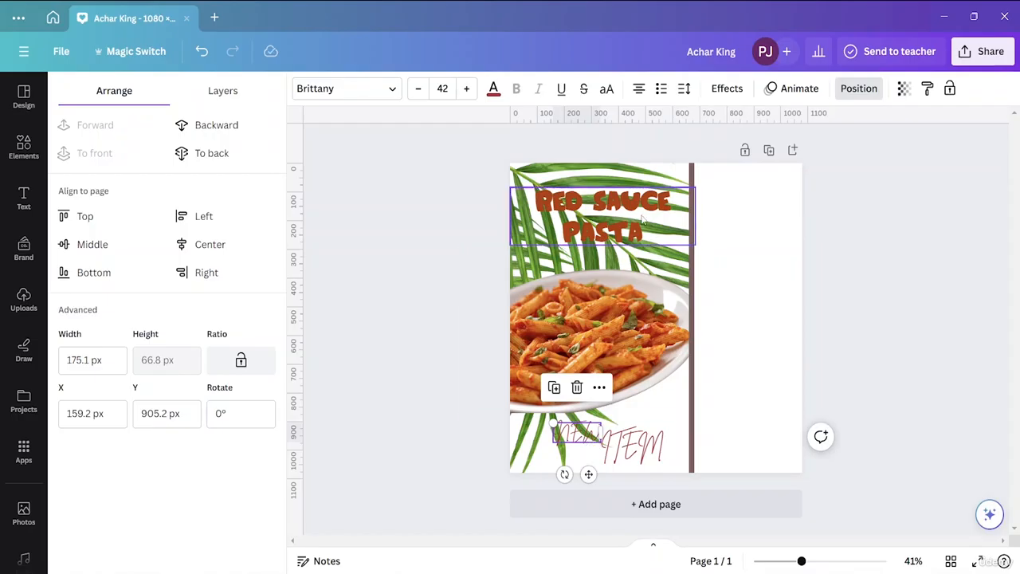
Reduce the palm leaf graphic's opacity to 60 with the transparency setting
{"action": "left_click", "coordinate": [550, 177]}
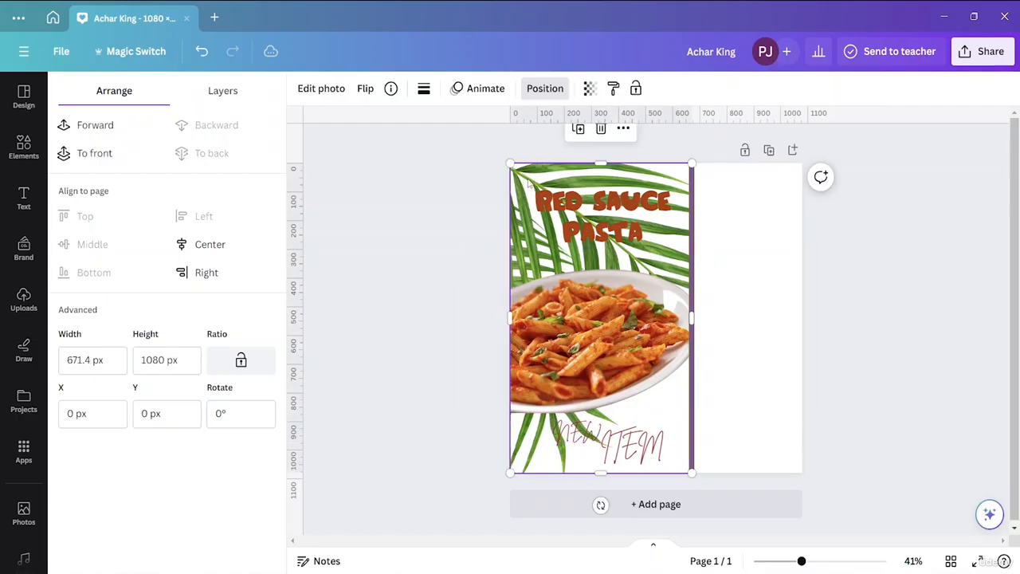
{"action": "left_click", "coordinate": [589, 88]}
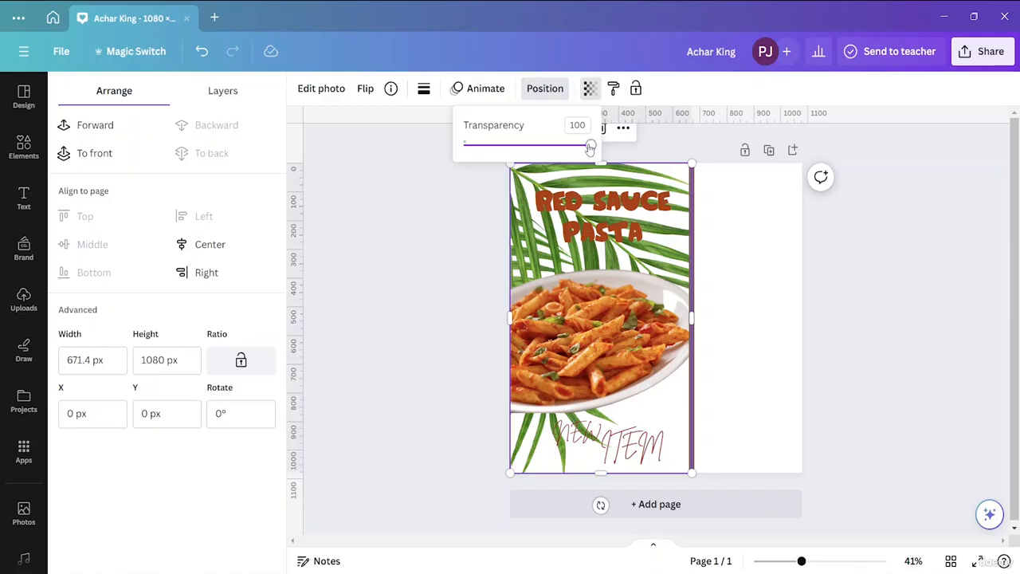
{"action": "left_click_drag", "start_coordinate": [589, 145], "coordinate": [541, 157]}
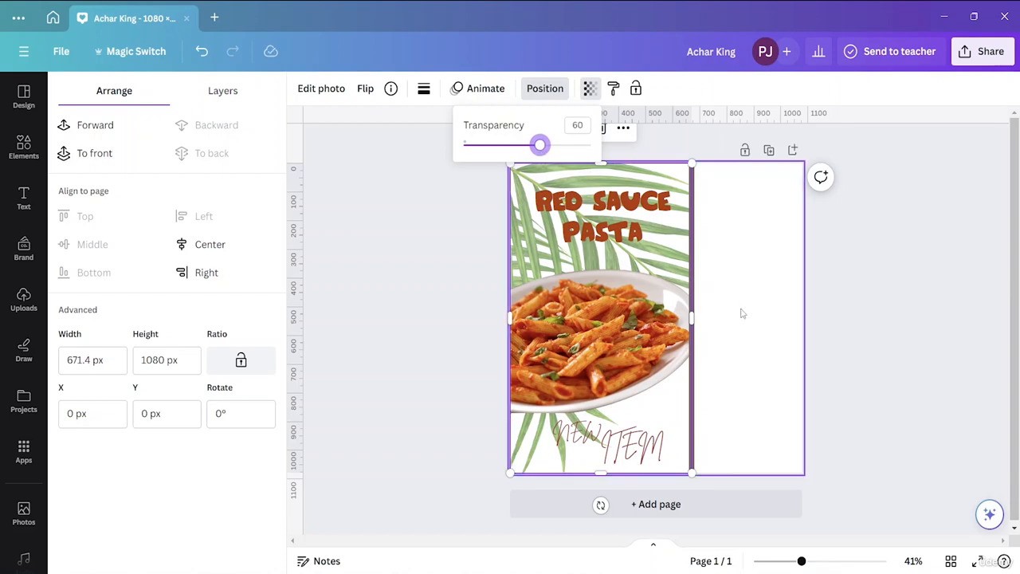
{"action": "left_click", "coordinate": [861, 289]}
{"action": "left_click", "coordinate": [882, 287]}
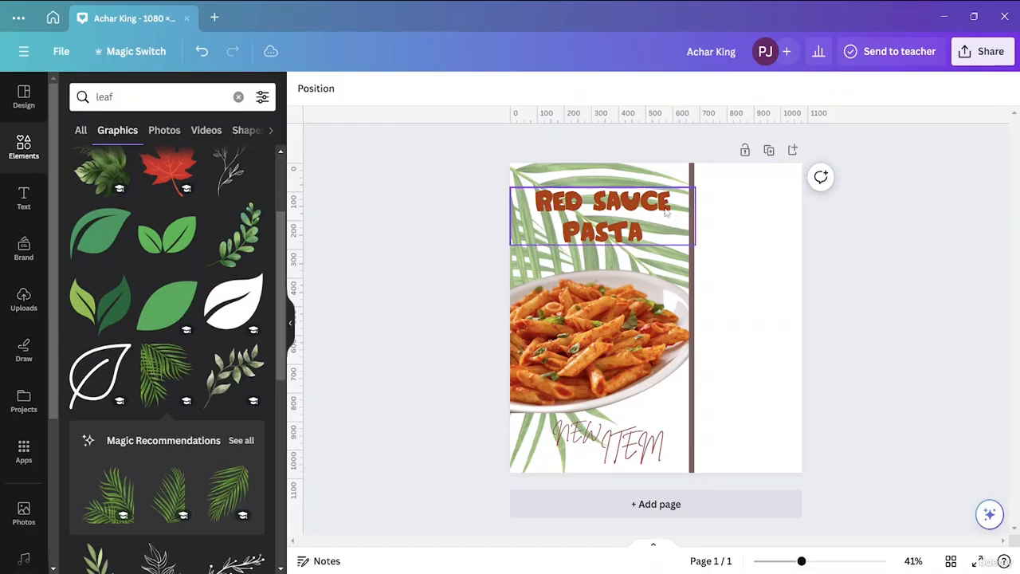
Colour the whole RED SAUCE PASTA heading with the dark brown taken from the pasta photo's colours
{"action": "left_click", "coordinate": [616, 209]}
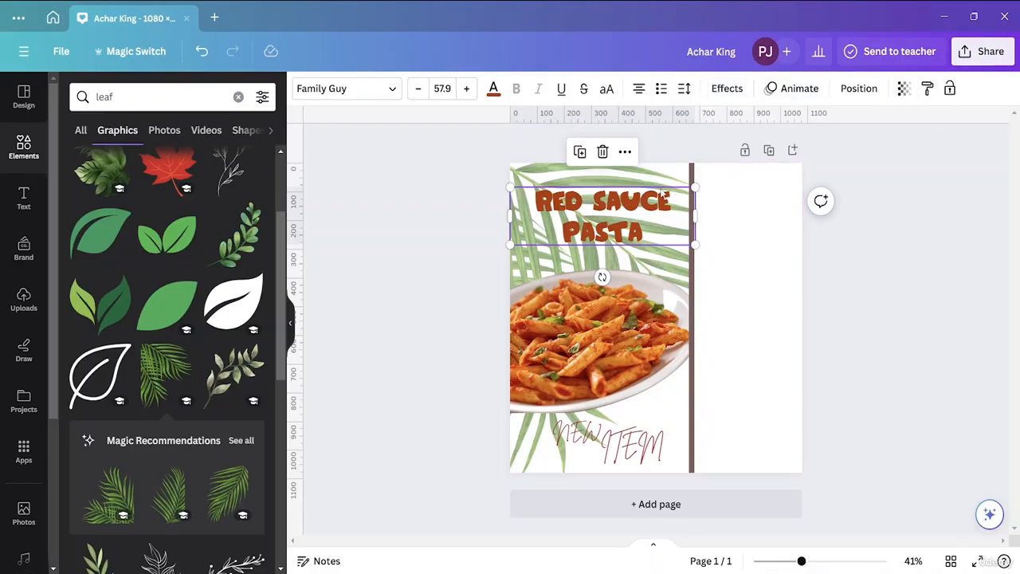
{"action": "left_click", "coordinate": [619, 205]}
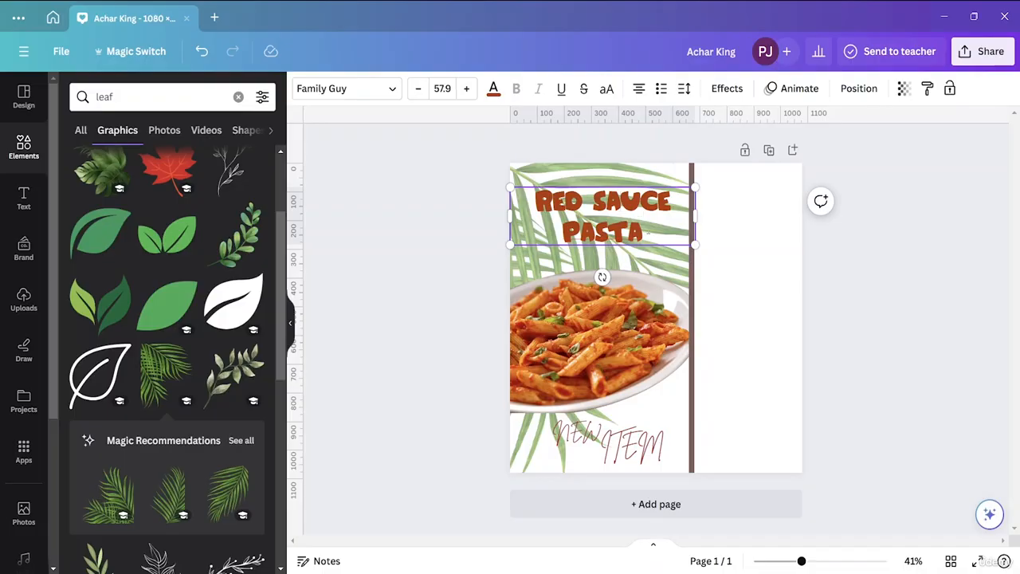
{"action": "left_click_drag", "start_coordinate": [645, 233], "coordinate": [497, 187]}
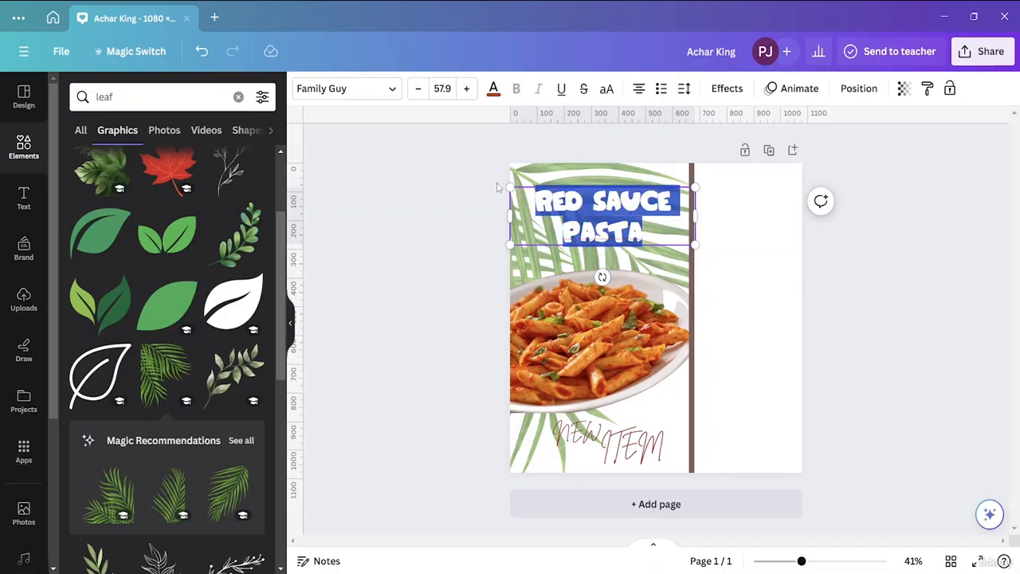
{"action": "left_click", "coordinate": [493, 89]}
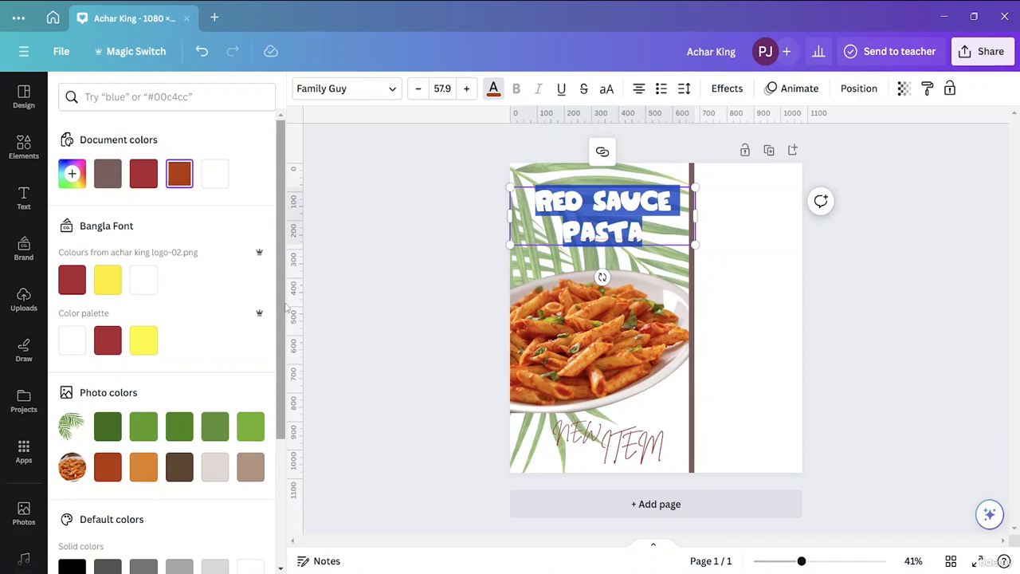
{"action": "scroll", "coordinate": [115, 398], "scroll_direction": "down", "scroll_amount": 2}
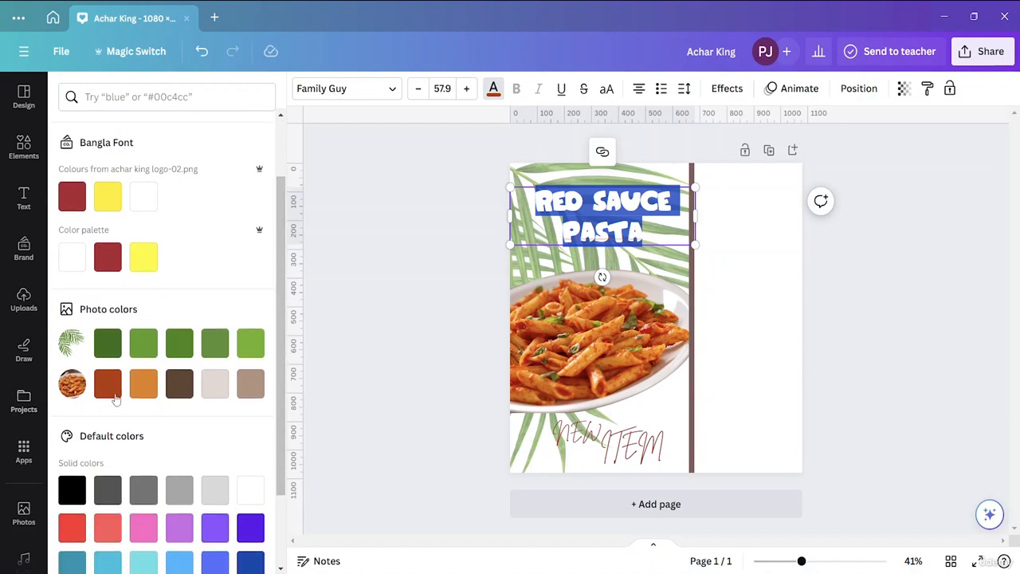
{"action": "left_click", "coordinate": [179, 383]}
{"action": "left_click", "coordinate": [937, 295]}
{"action": "left_click", "coordinate": [933, 294]}
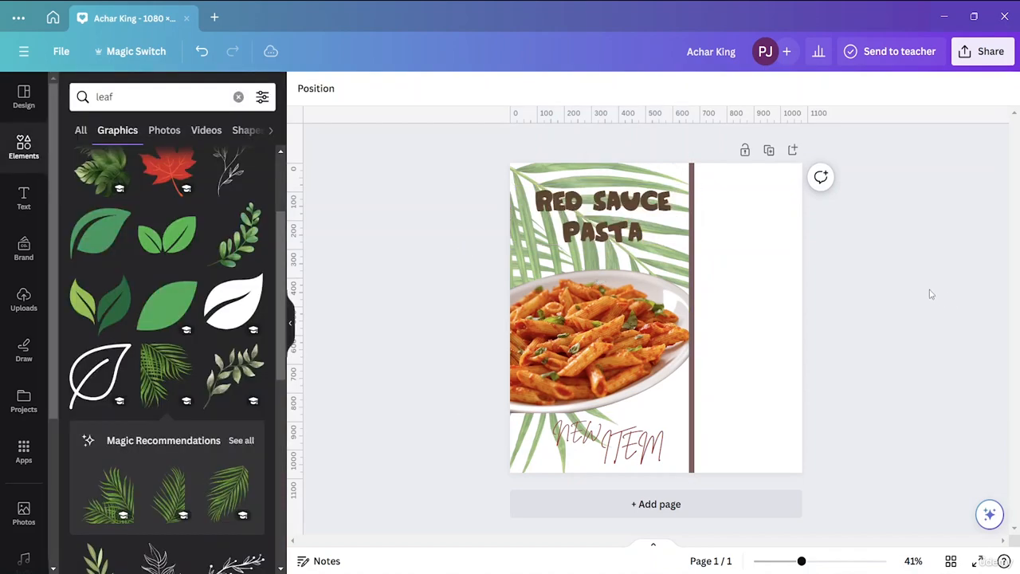
Enlarge the RED SAUCE PASTA heading to size 65.5 and move it slightly lower, just above the pasta plate
{"action": "left_click", "coordinate": [606, 235]}
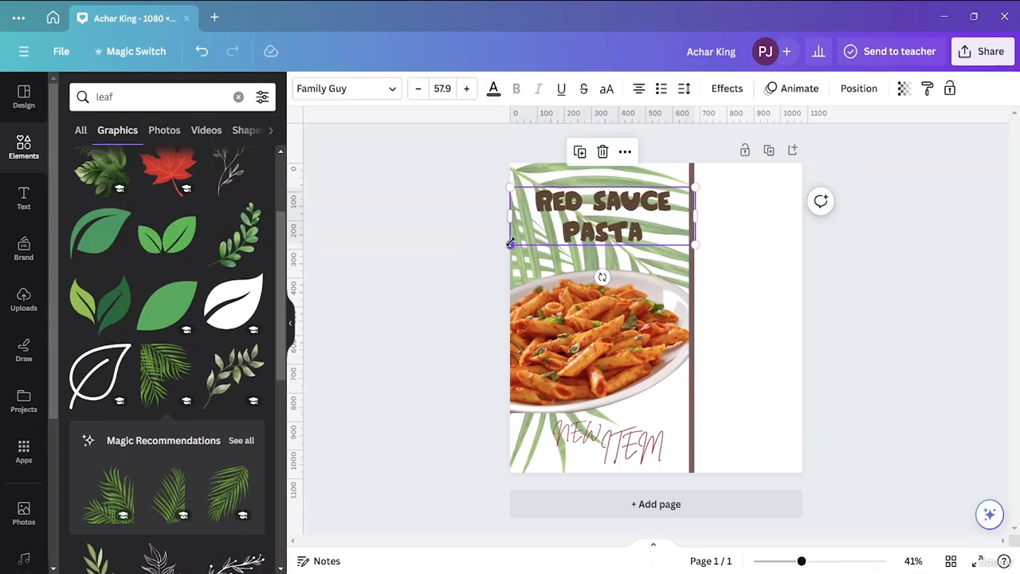
{"action": "left_click_drag", "start_coordinate": [510, 243], "coordinate": [511, 285]}
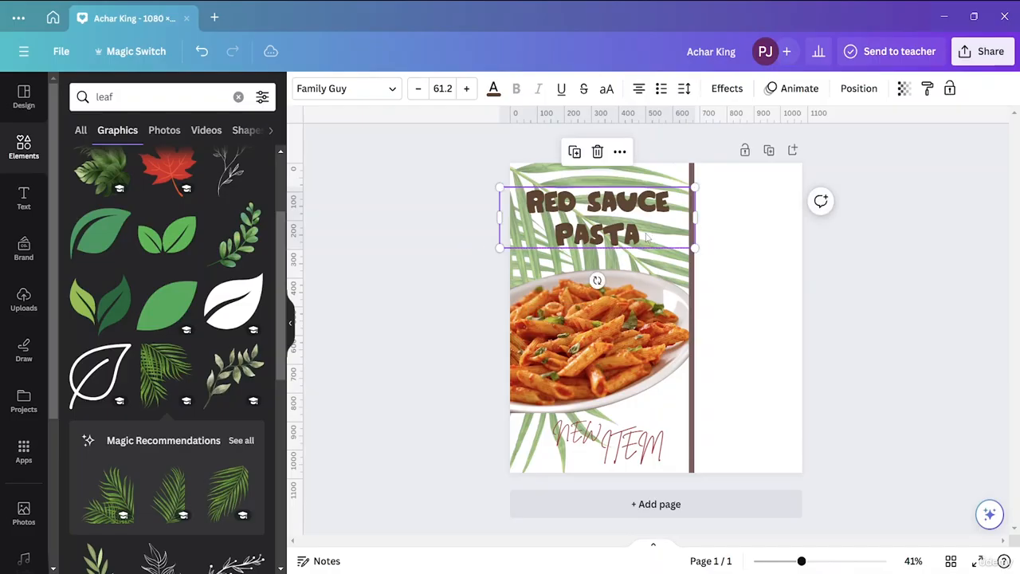
{"action": "left_click_drag", "start_coordinate": [695, 248], "coordinate": [709, 257]}
{"action": "left_click_drag", "start_coordinate": [630, 220], "coordinate": [620, 227]}
{"action": "left_click", "coordinate": [883, 261]}
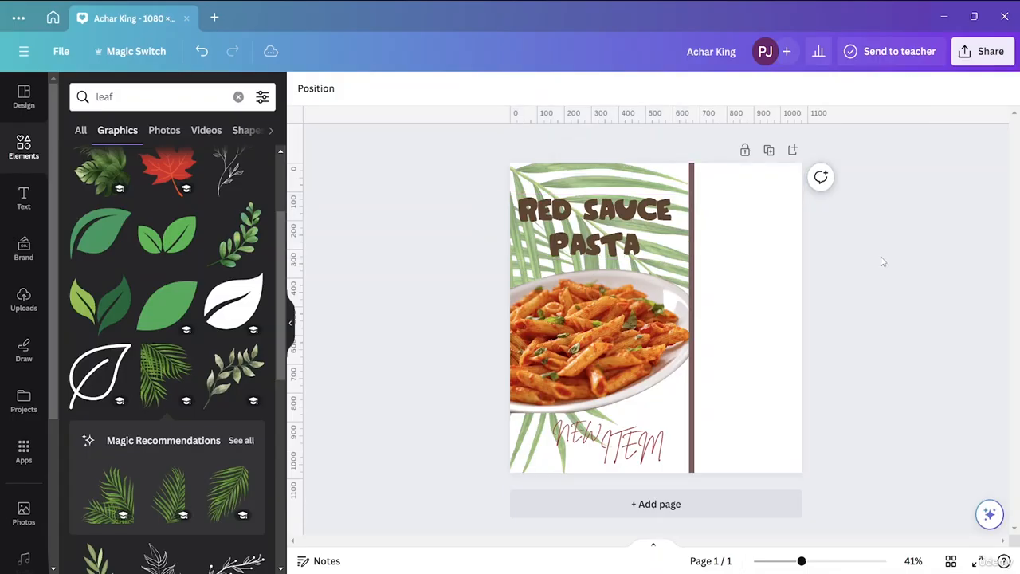
{"action": "left_click", "coordinate": [754, 379]}
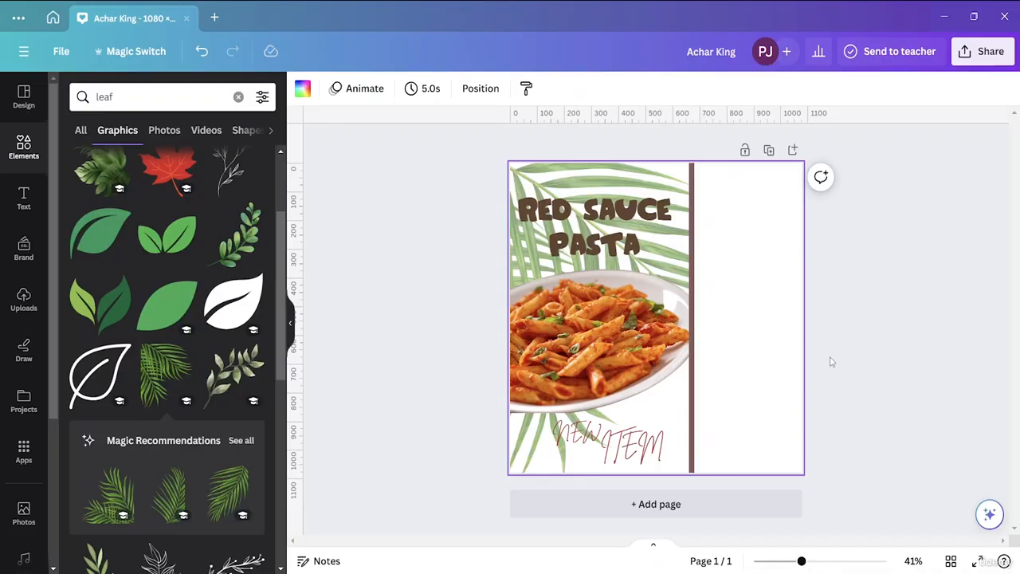
Try a dark reddish brown, #613030, on the RED SAUCE PASTA heading, and settle on the document's red #AC2734
{"action": "left_click", "coordinate": [607, 211]}
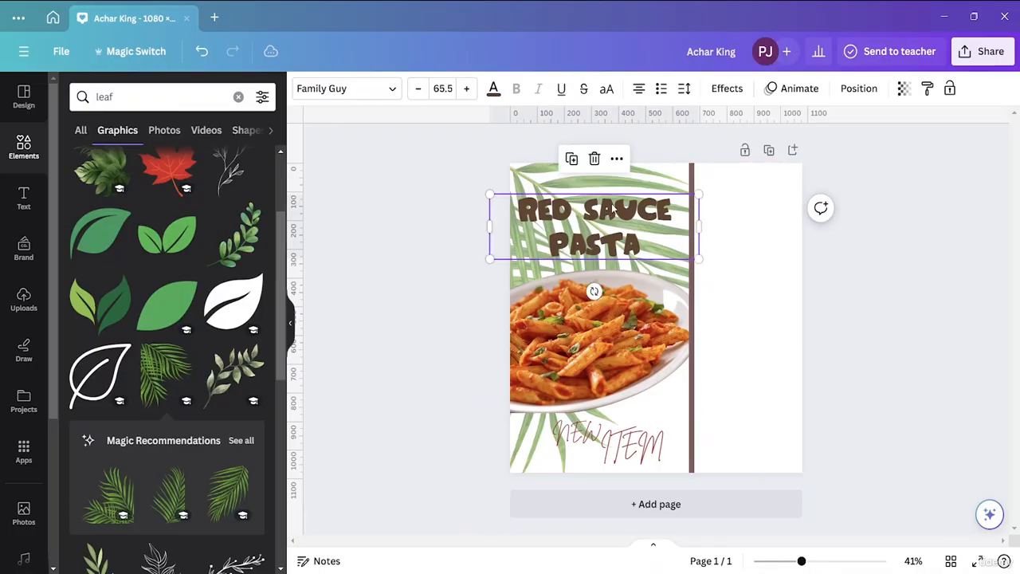
{"action": "left_click", "coordinate": [494, 89]}
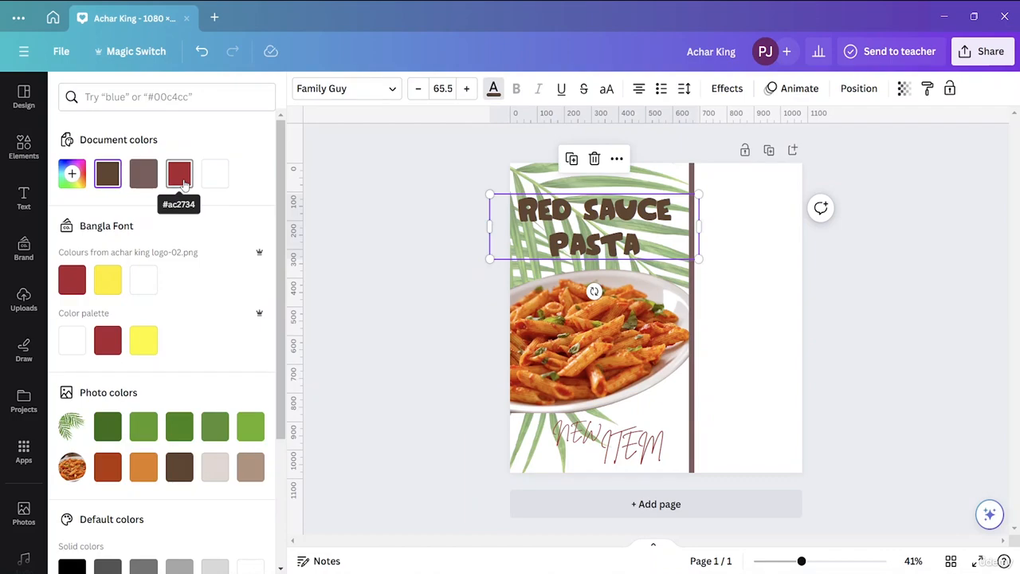
{"action": "left_click", "coordinate": [83, 169]}
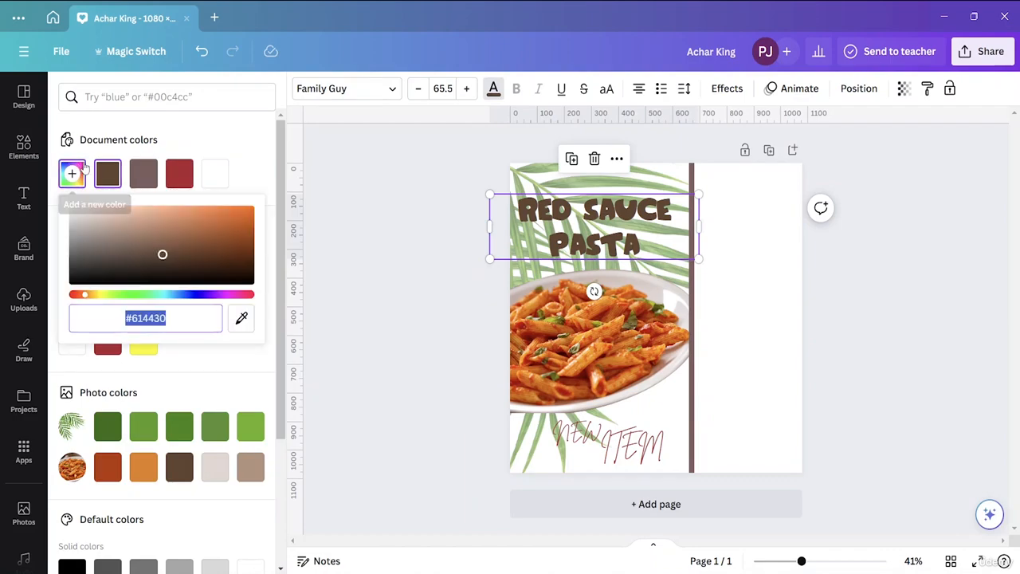
{"action": "left_click_drag", "start_coordinate": [85, 295], "coordinate": [32, 296]}
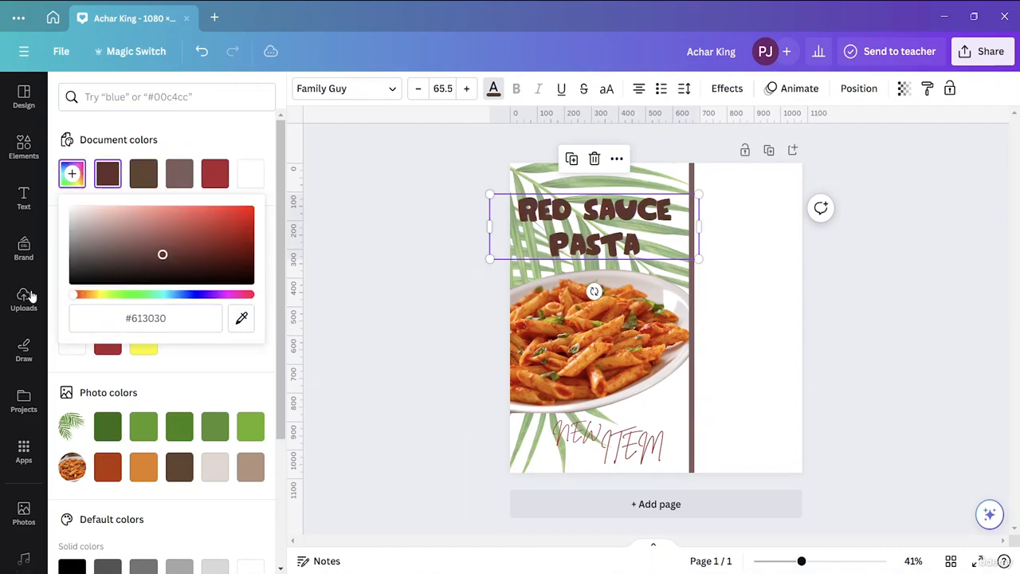
{"action": "left_click", "coordinate": [216, 182]}
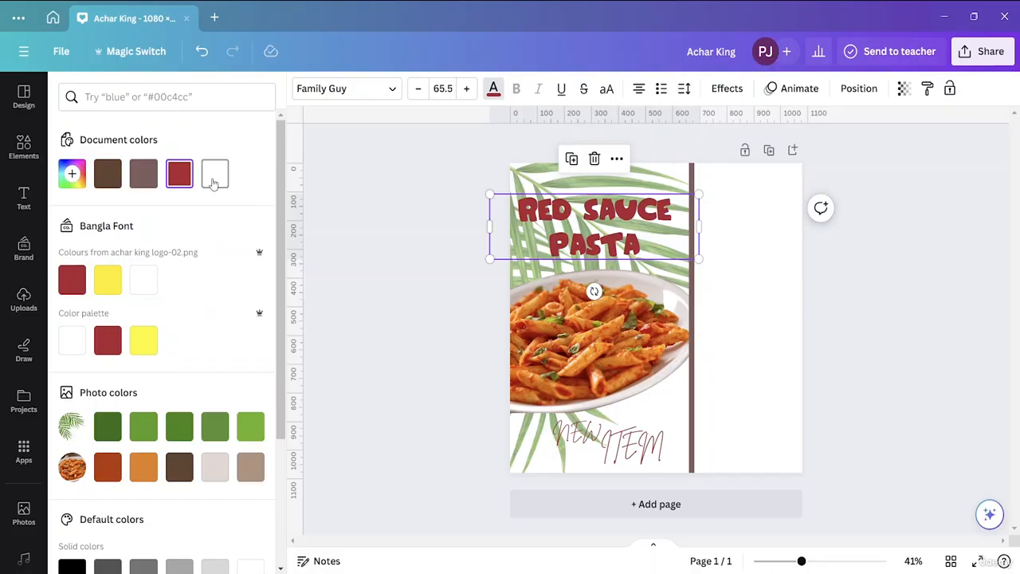
Apply the Splice text effect to the whole RED SAUCE PASTA heading
{"action": "left_click", "coordinate": [610, 212]}
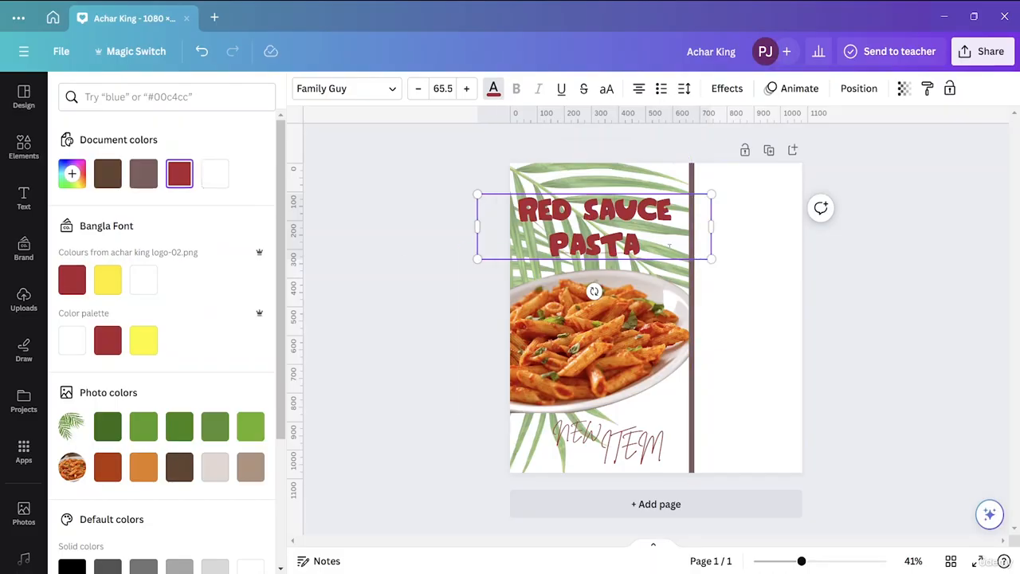
{"action": "left_click_drag", "start_coordinate": [633, 245], "coordinate": [598, 187]}
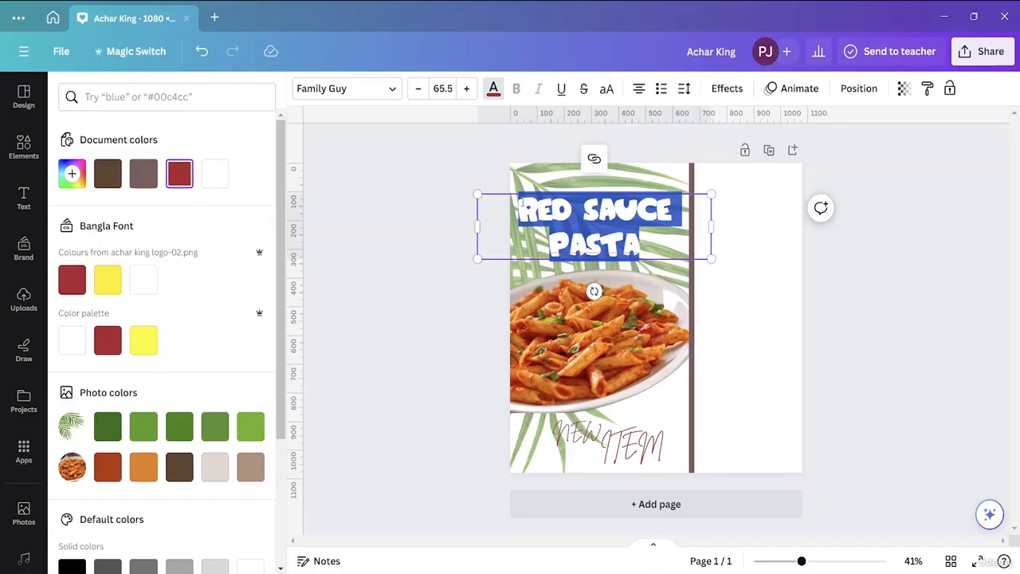
{"action": "left_click", "coordinate": [712, 89]}
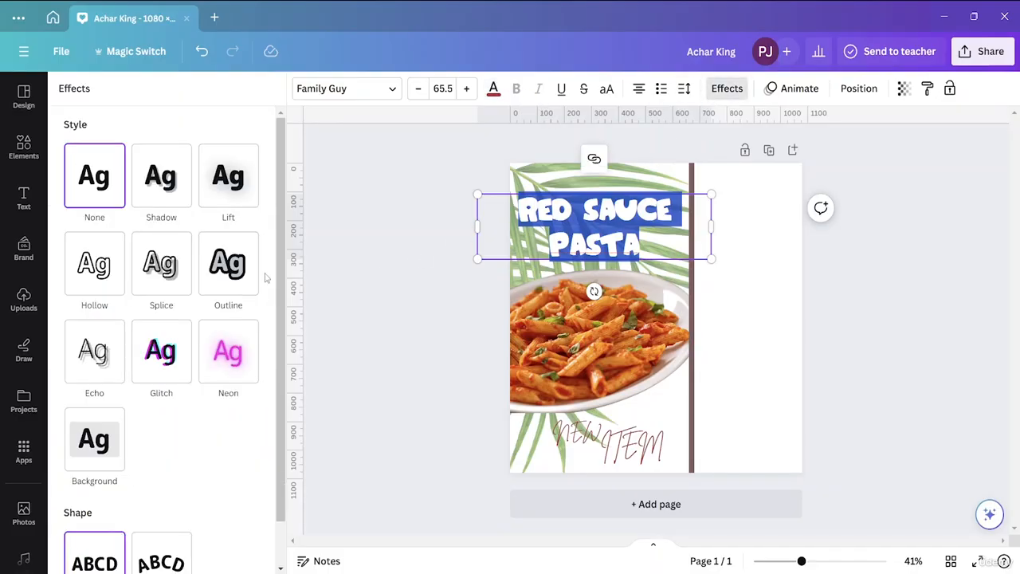
{"action": "left_click", "coordinate": [177, 267]}
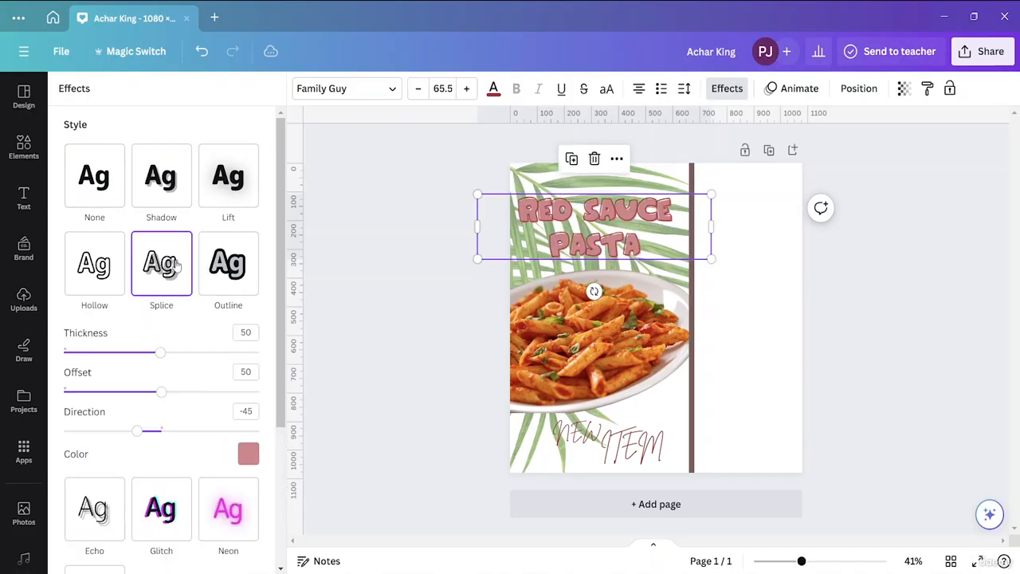
{"action": "left_click", "coordinate": [743, 327]}
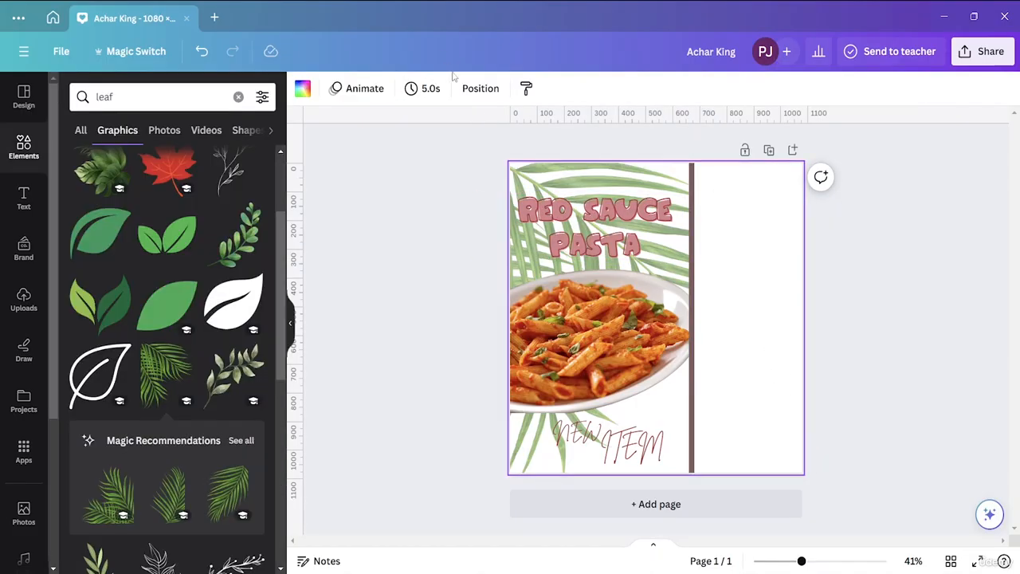
Darken the RED SAUCE PASTA heading's text colour to the deep maroon #521218
{"action": "left_click", "coordinate": [594, 209]}
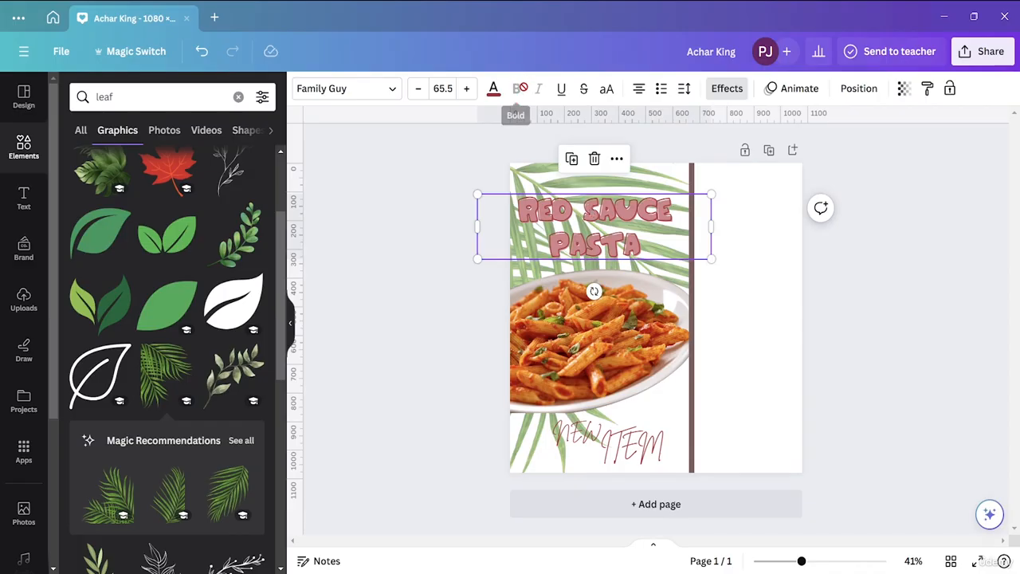
{"action": "left_click", "coordinate": [493, 89]}
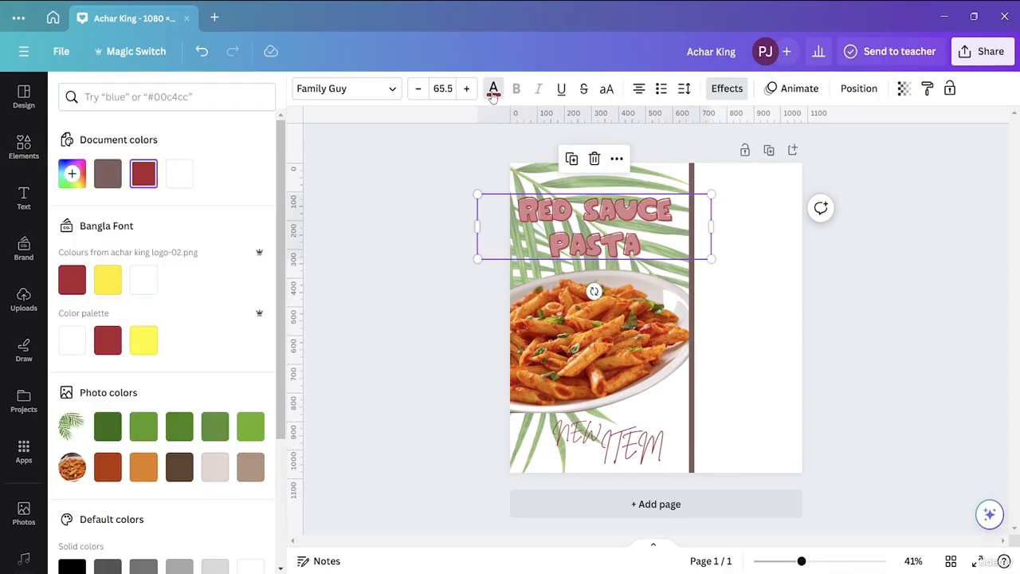
{"action": "left_click", "coordinate": [144, 172]}
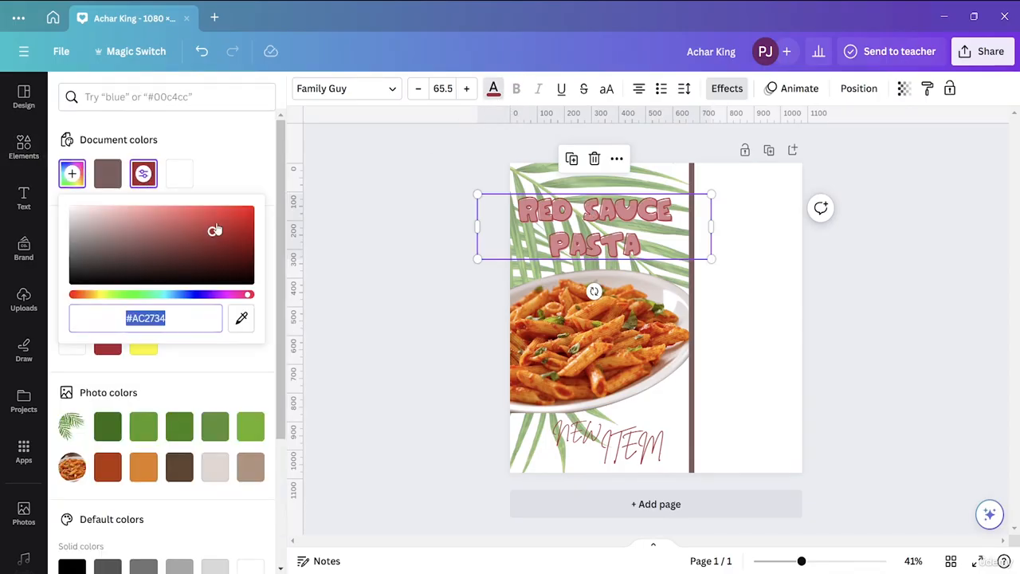
{"action": "left_click_drag", "start_coordinate": [216, 231], "coordinate": [215, 258]}
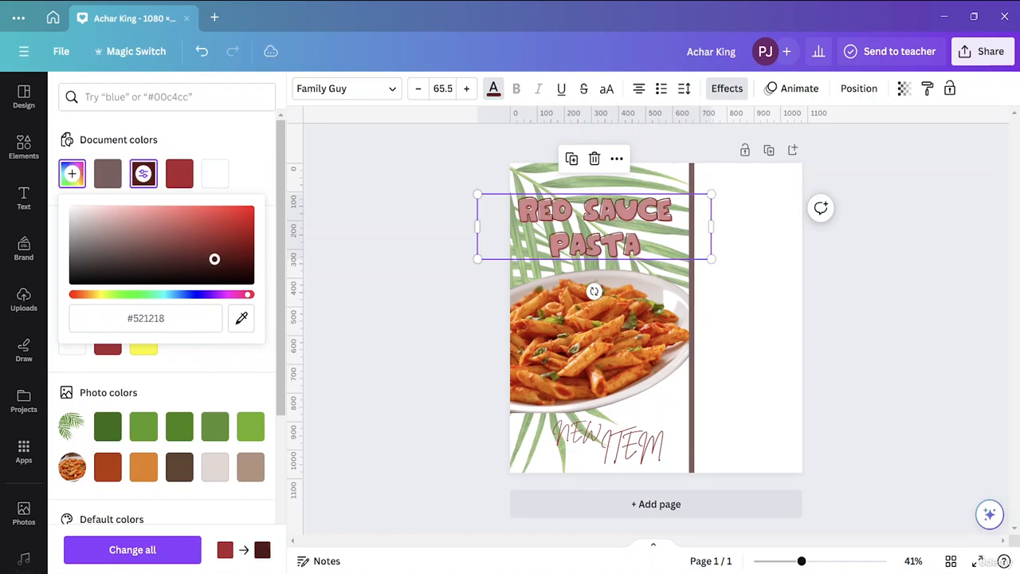
Apply the Outline text effect to both the NEW and ITEM texts below the pasta plate
{"action": "left_click", "coordinate": [438, 313]}
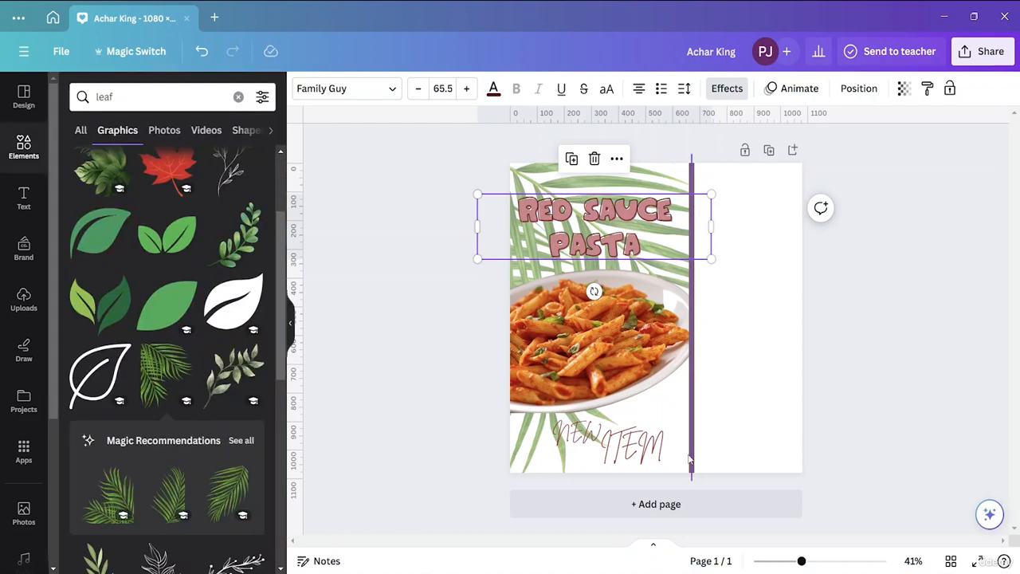
{"action": "left_click", "coordinate": [594, 443]}
{"action": "left_click", "coordinate": [632, 451]}
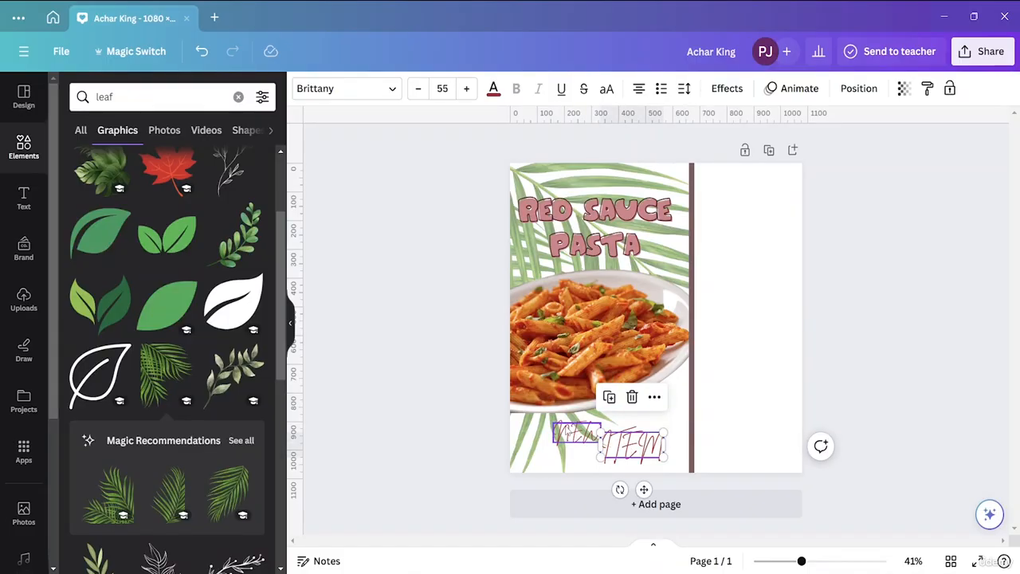
{"action": "left_click", "coordinate": [572, 433], "text": "shift"}
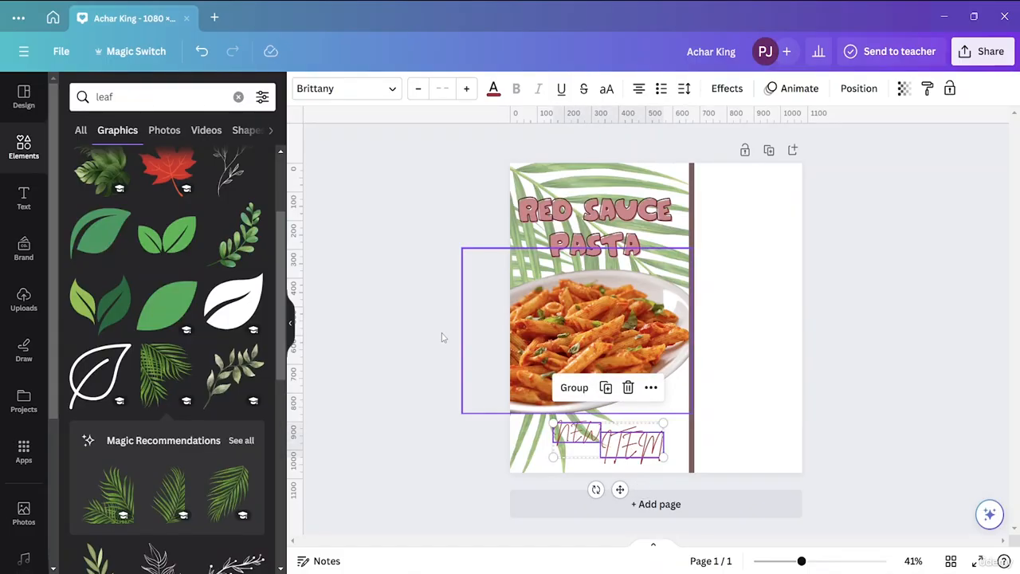
{"action": "left_click", "coordinate": [724, 89]}
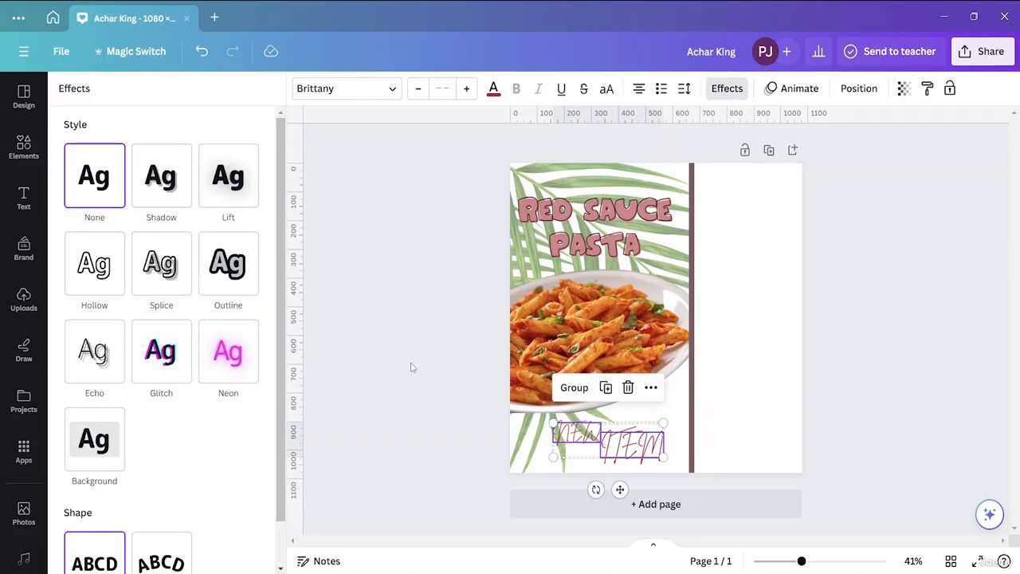
{"action": "left_click", "coordinate": [225, 279]}
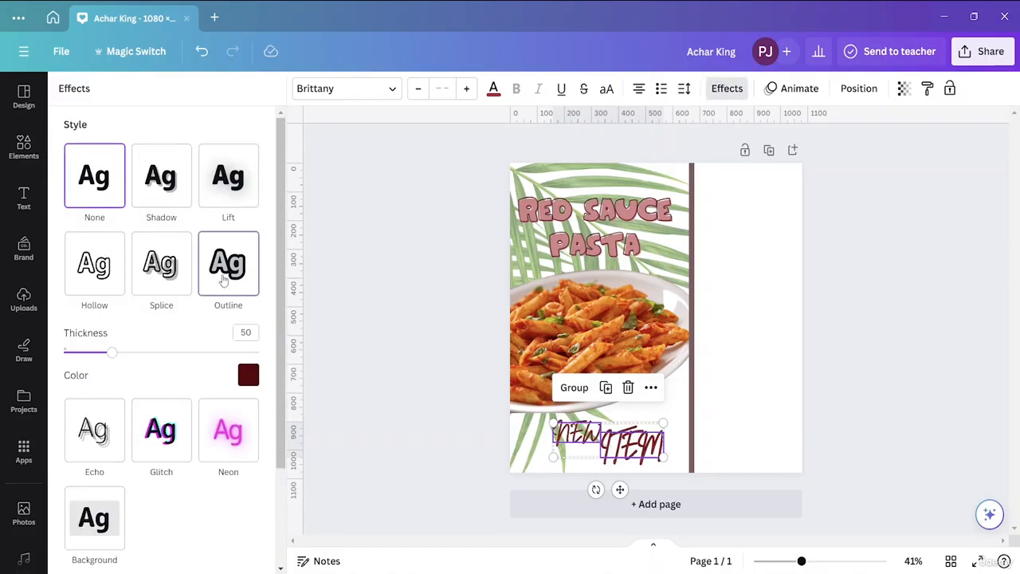
{"action": "left_click", "coordinate": [742, 419]}
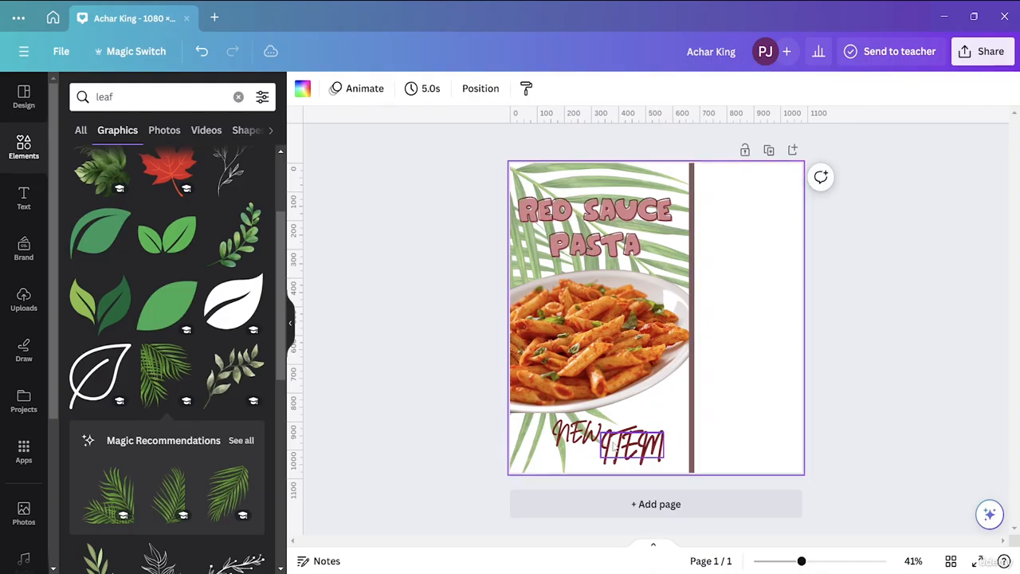
Shift the NEW and ITEM texts slightly left so they sit more centrally beneath the pasta plate
{"action": "left_click_drag", "start_coordinate": [591, 436], "coordinate": [571, 432]}
{"action": "left_click_drag", "start_coordinate": [634, 452], "coordinate": [617, 452]}
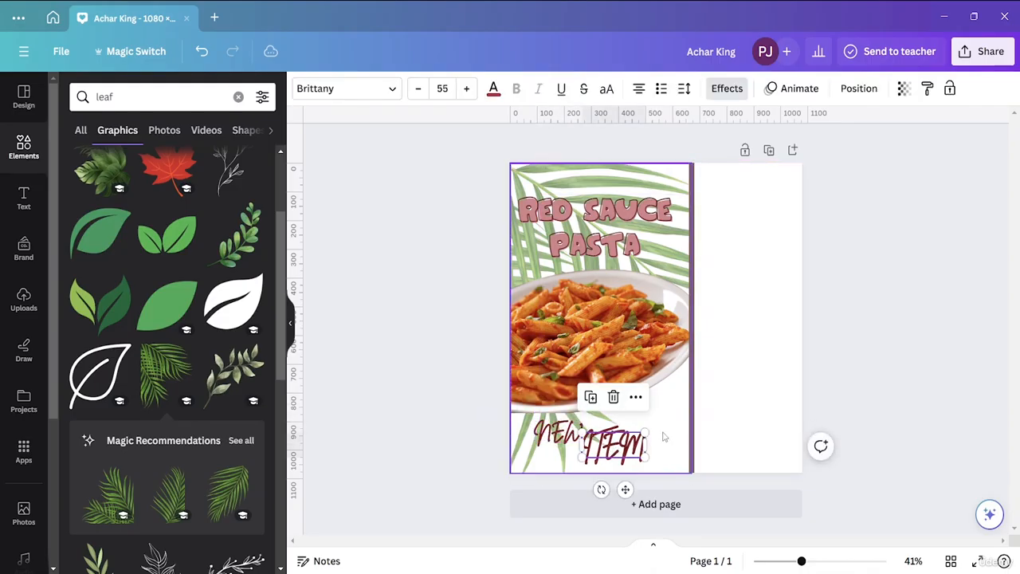
{"action": "left_click", "coordinate": [738, 417]}
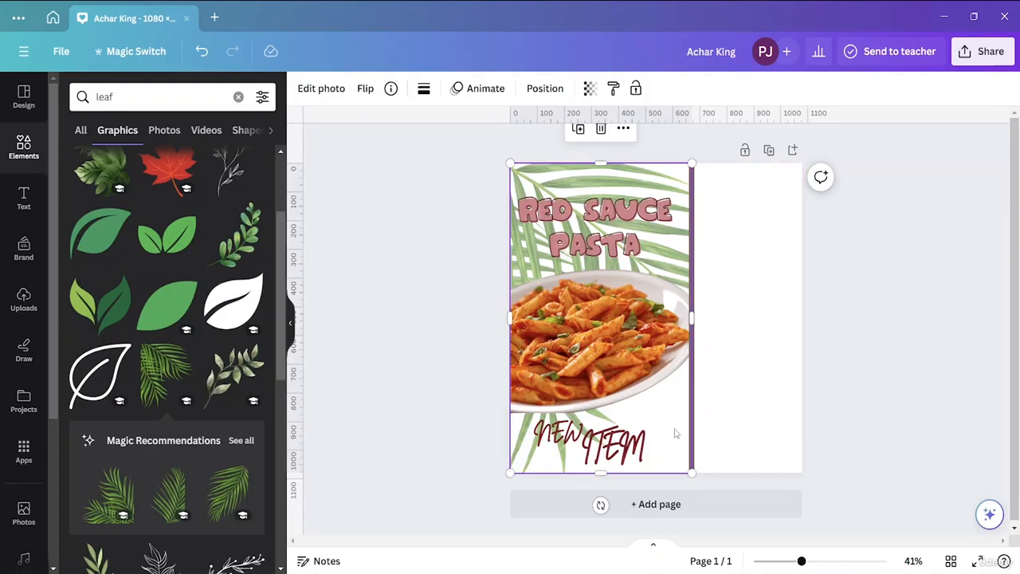
{"action": "left_click", "coordinate": [733, 356]}
{"action": "left_click", "coordinate": [938, 359]}
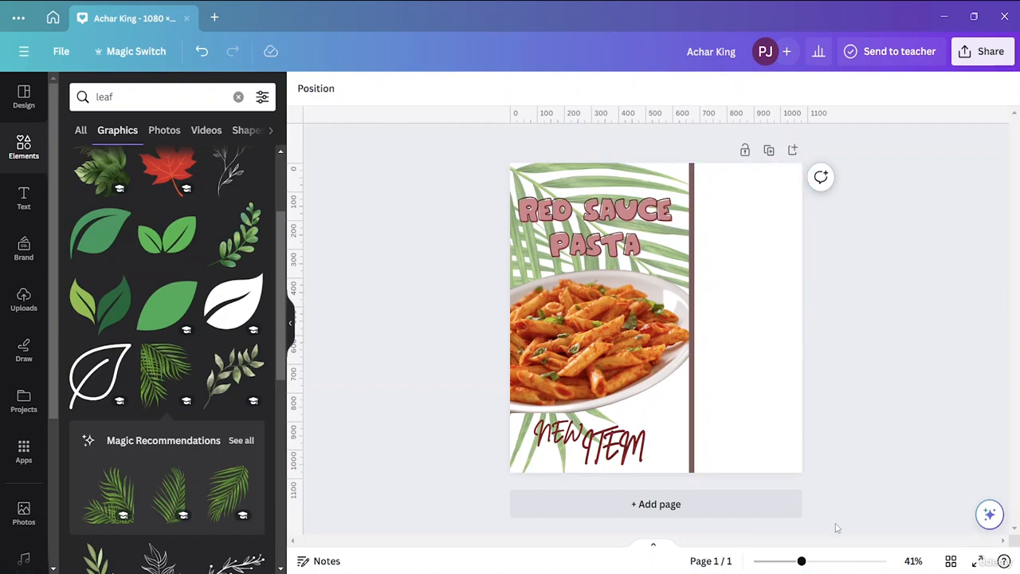
Search the graphics elements for "food"
{"action": "left_click", "coordinate": [34, 158]}
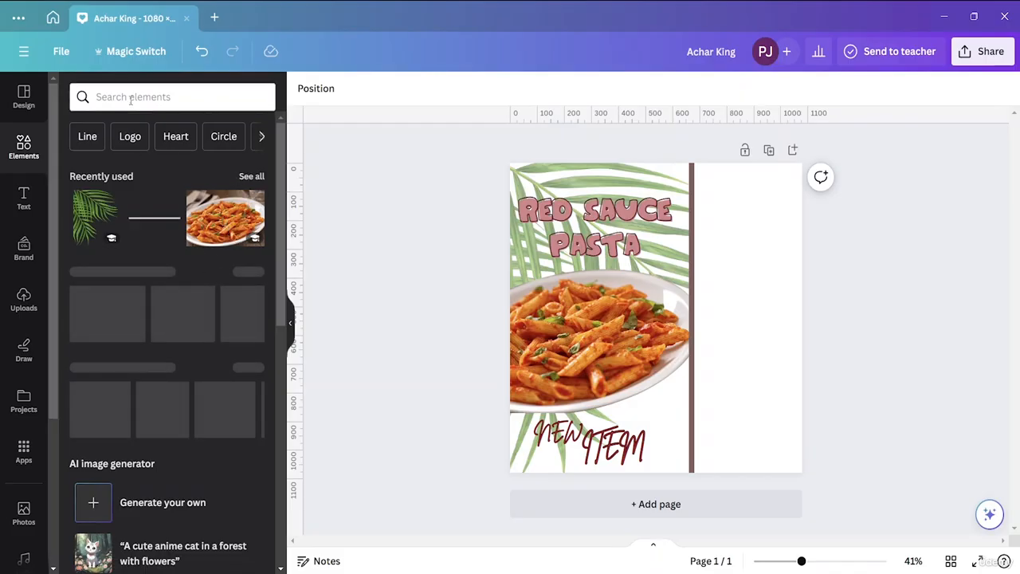
{"action": "left_click_drag", "start_coordinate": [277, 258], "coordinate": [277, 477]}
{"action": "scroll", "coordinate": [277, 476], "scroll_direction": "up", "scroll_amount": 15}
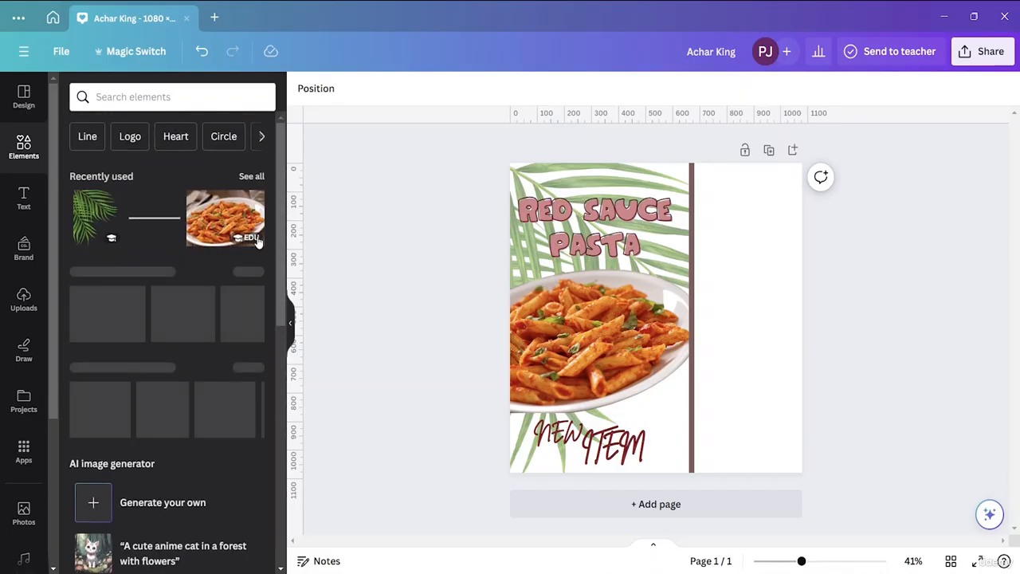
{"action": "left_click", "coordinate": [112, 97]}
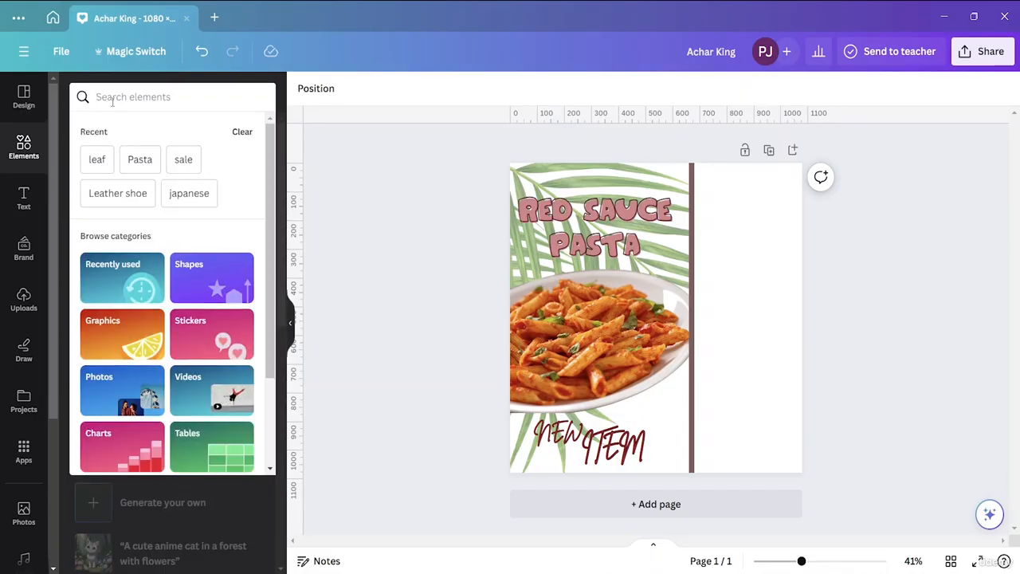
{"action": "left_click", "coordinate": [139, 355]}
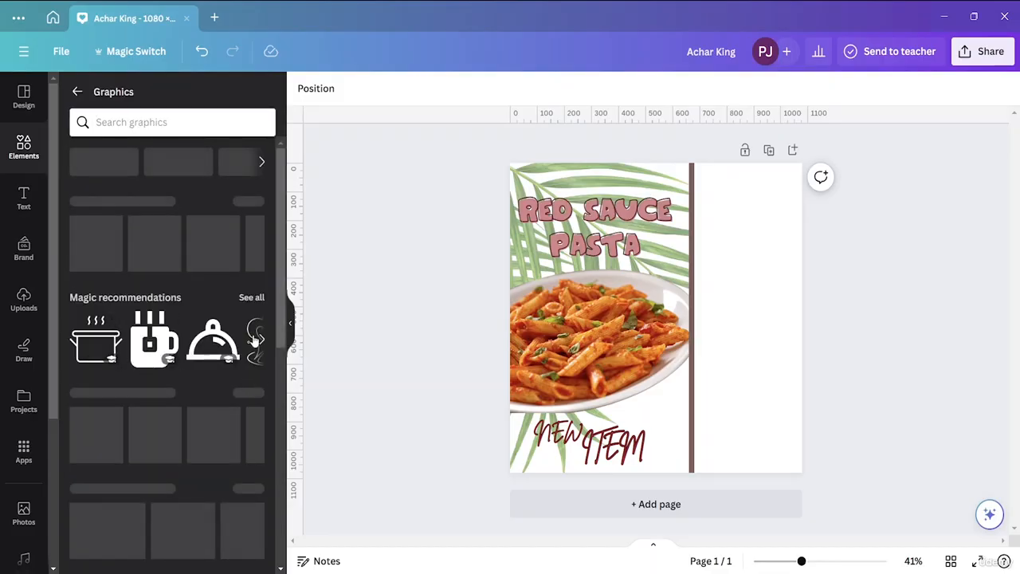
{"action": "left_click", "coordinate": [130, 122]}
{"action": "type", "text": "f"}
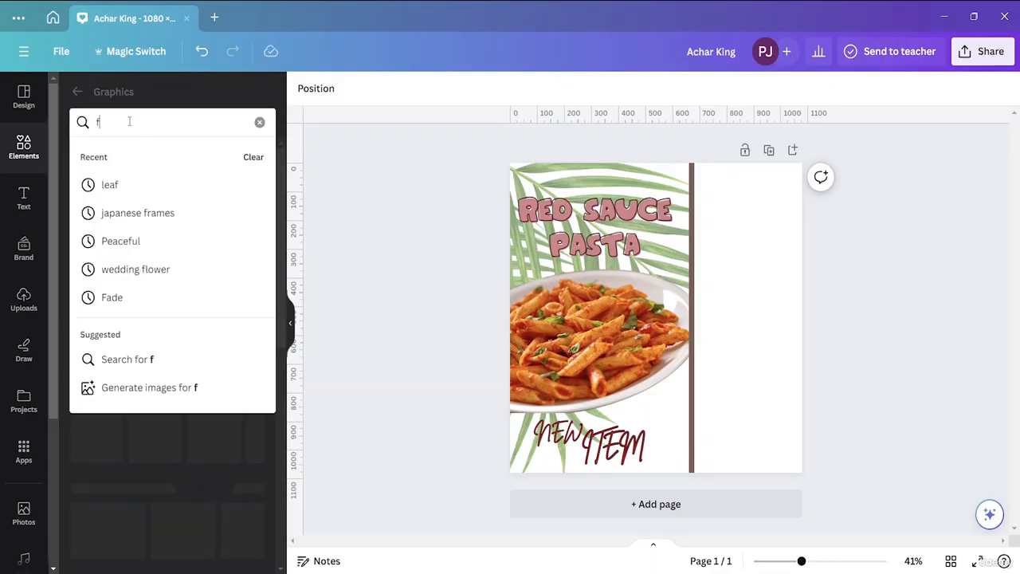
{"action": "type", "text": "ood"}
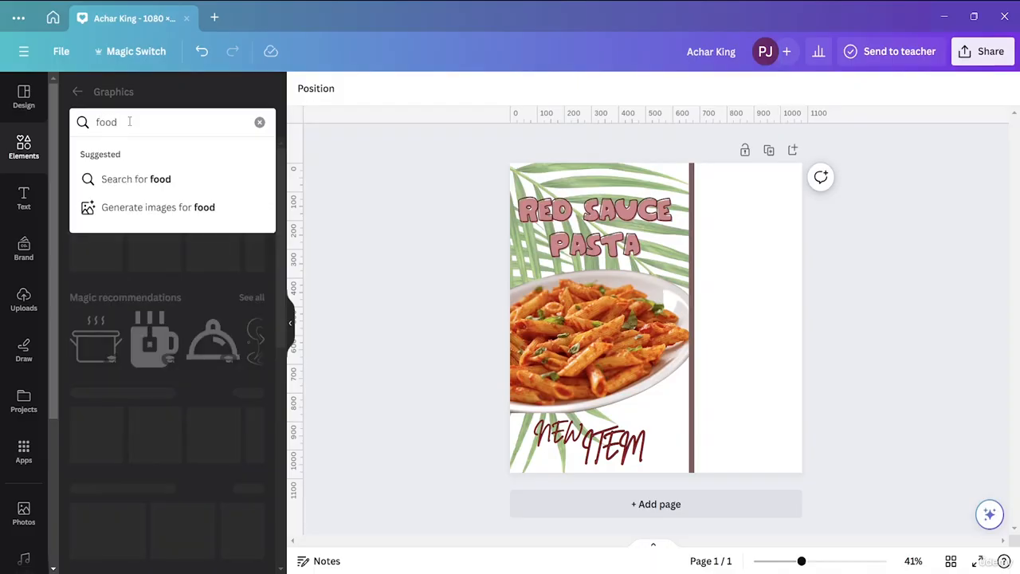
{"action": "key", "text": "Return"}
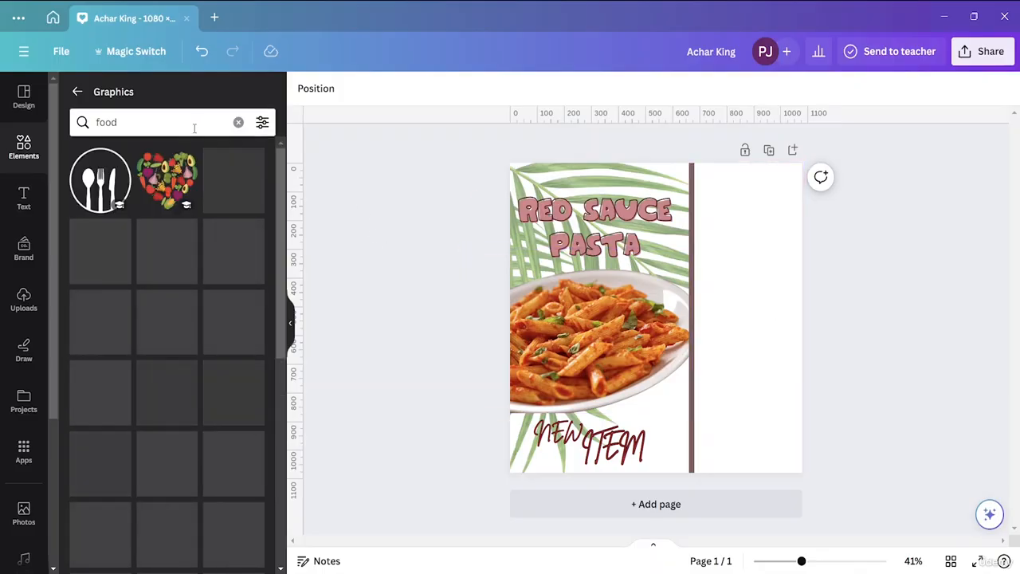
Add the round spoon, fork and knife graphic, shrink it, and place it at the top of the blank strip beside the divider line
{"action": "left_click", "coordinate": [119, 180]}
{"action": "left_click_drag", "start_coordinate": [705, 328], "coordinate": [789, 241]}
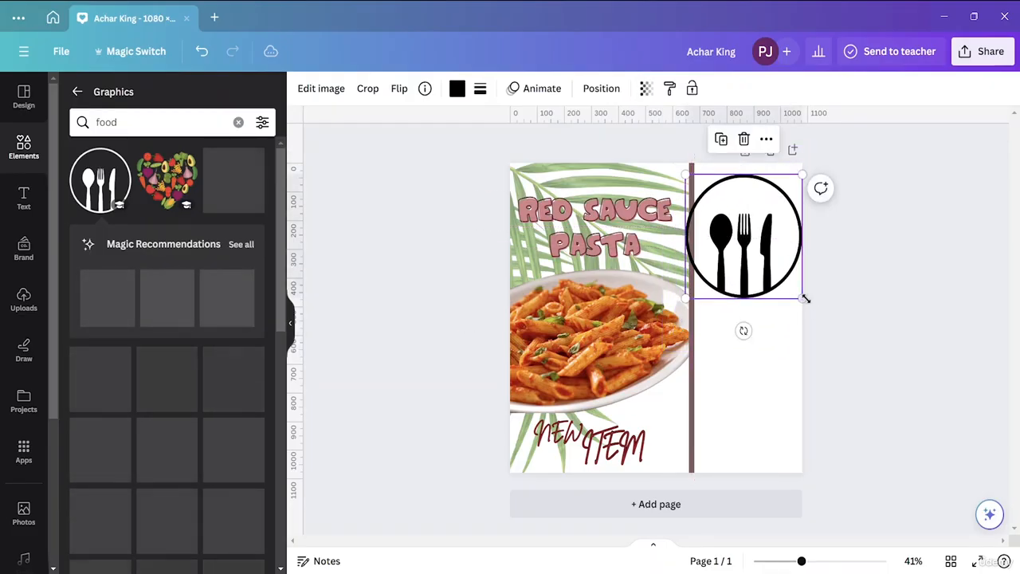
{"action": "left_click_drag", "start_coordinate": [806, 298], "coordinate": [772, 266]}
{"action": "mouse_move", "coordinate": [743, 216]}
{"action": "left_mouse_down"}
{"action": "mouse_move", "coordinate": [753, 247]}
{"action": "mouse_move", "coordinate": [758, 223]}
{"action": "left_mouse_up"}
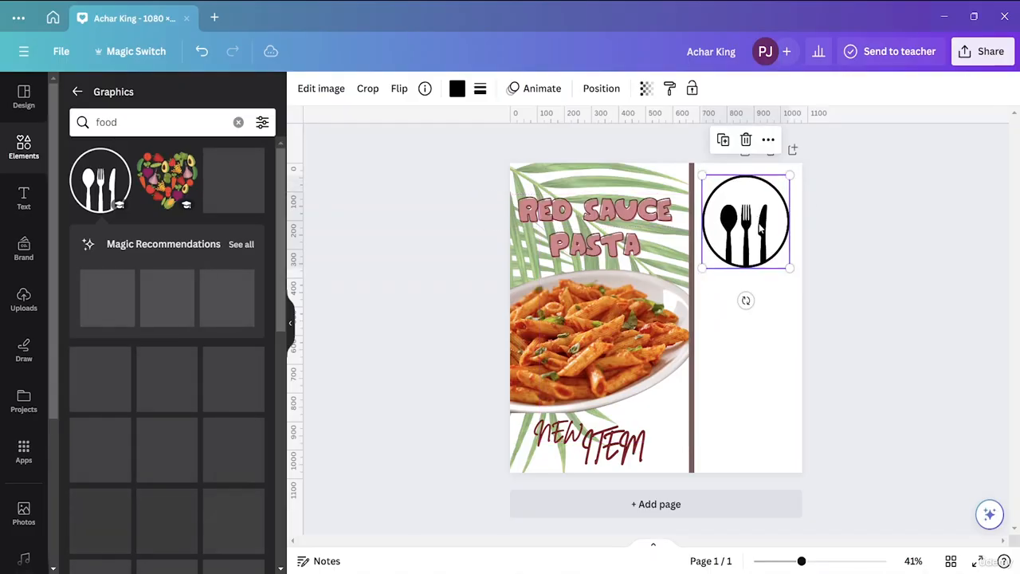
{"action": "left_click", "coordinate": [758, 358]}
Add the heart-shaped vegetable graphic over the cutlery icon and send it behind that icon
{"action": "left_click", "coordinate": [166, 180]}
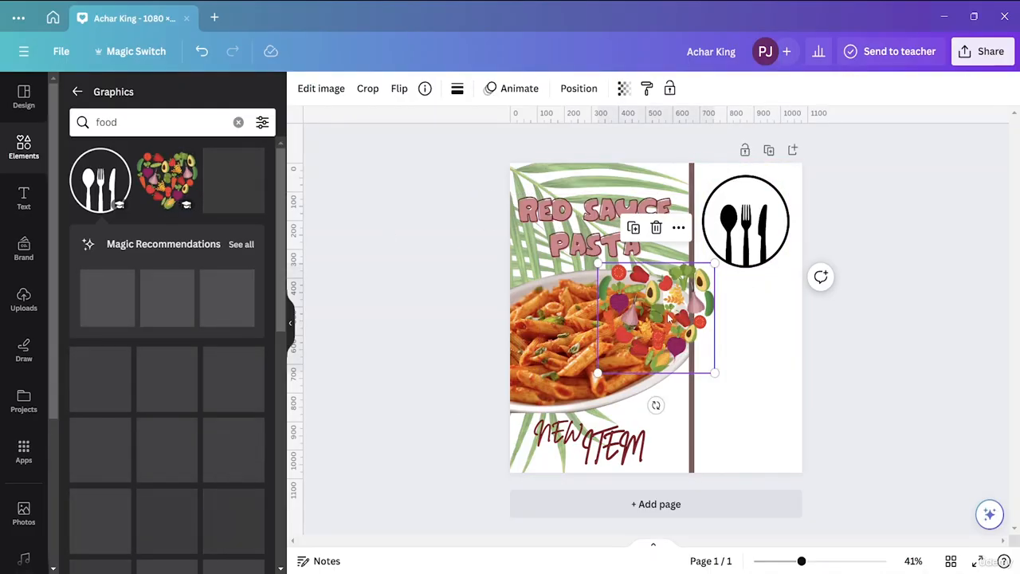
{"action": "left_click_drag", "start_coordinate": [666, 312], "coordinate": [758, 209]}
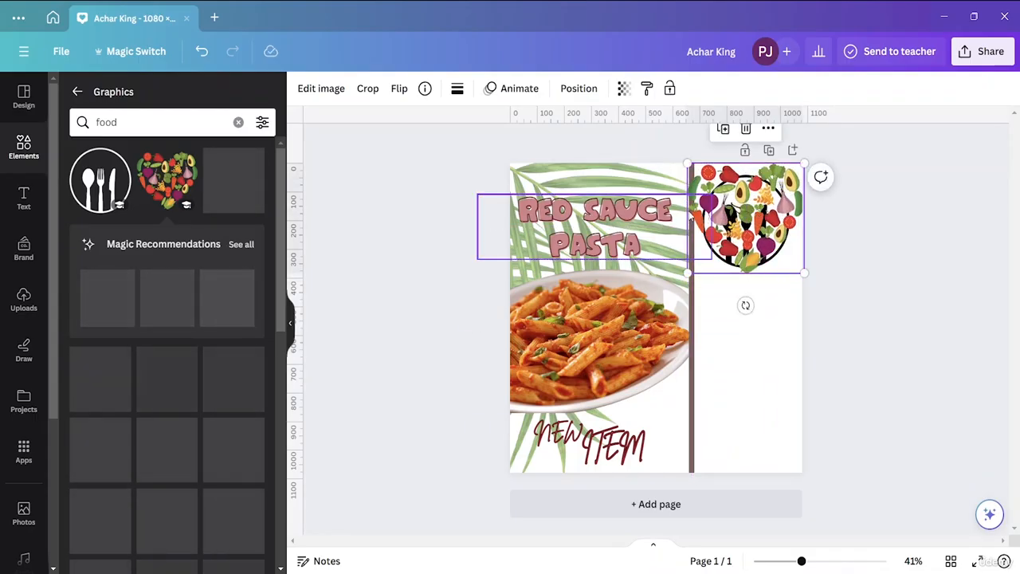
{"action": "right_click", "coordinate": [723, 269]}
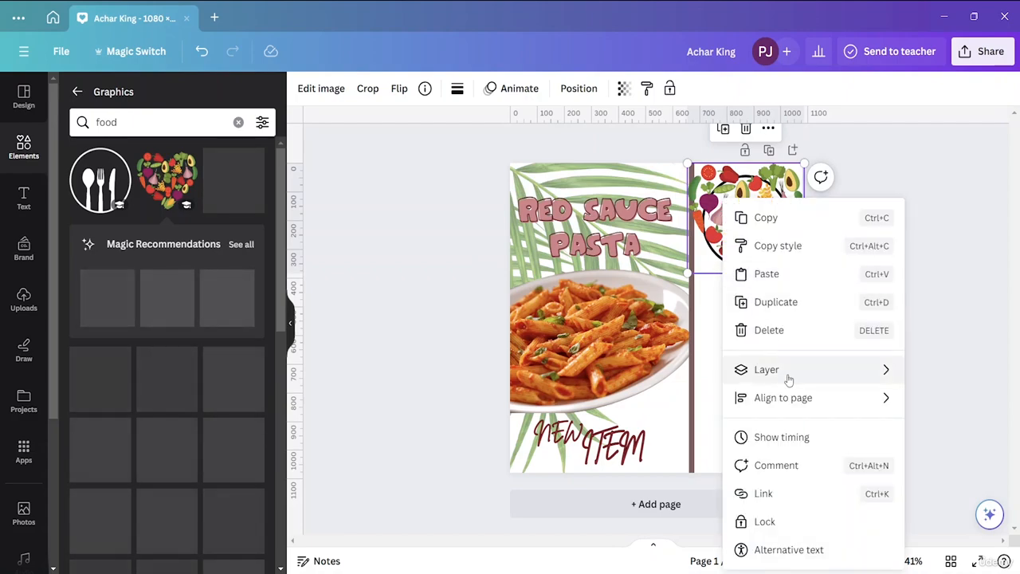
{"action": "mouse_move", "coordinate": [787, 374]}
{"action": "left_click", "coordinate": [591, 456]}
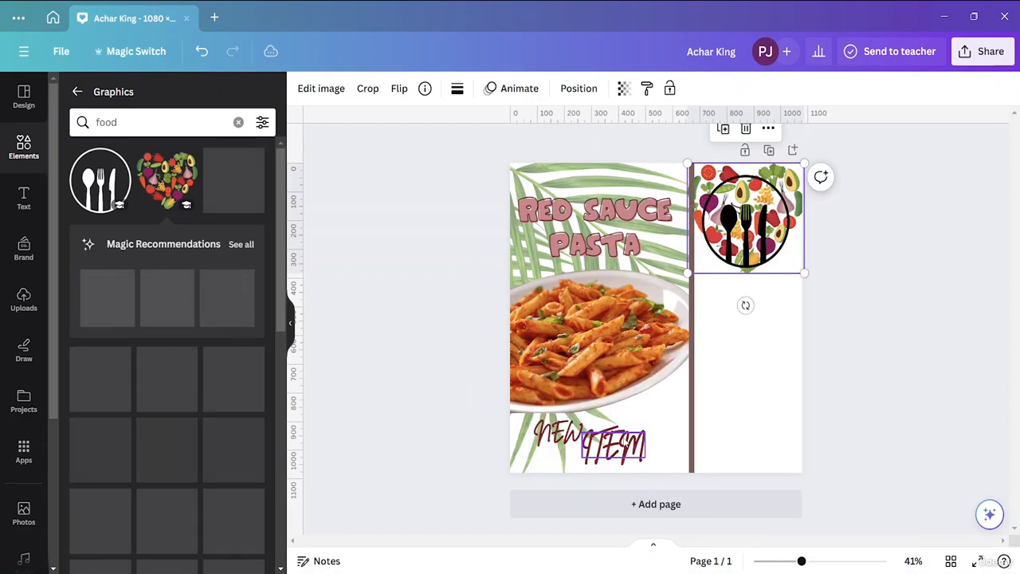
Shrink the vegetable heart slightly to fit beside the divider line and move the cutlery icon down near the page's lower edge
{"action": "left_click_drag", "start_coordinate": [762, 225], "coordinate": [761, 333]}
{"action": "left_click", "coordinate": [745, 219]}
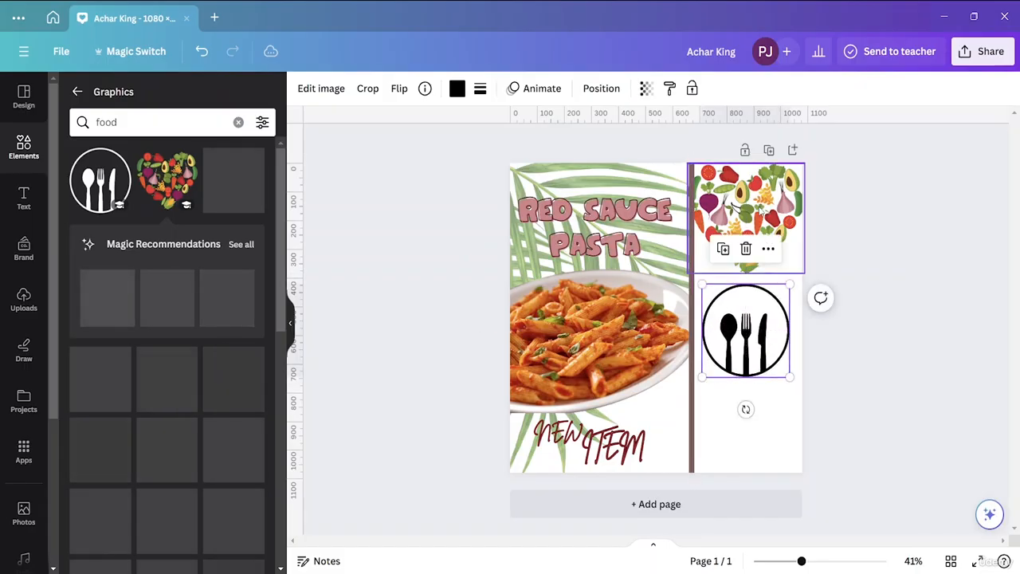
{"action": "left_click_drag", "start_coordinate": [688, 164], "coordinate": [693, 167]}
{"action": "left_click", "coordinate": [862, 262]}
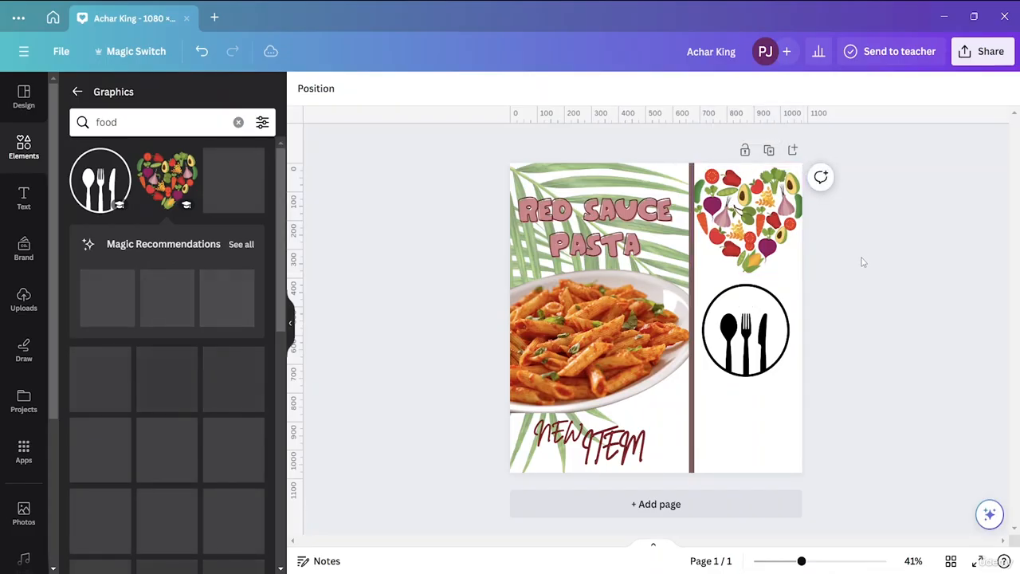
{"action": "left_click_drag", "start_coordinate": [775, 340], "coordinate": [774, 420]}
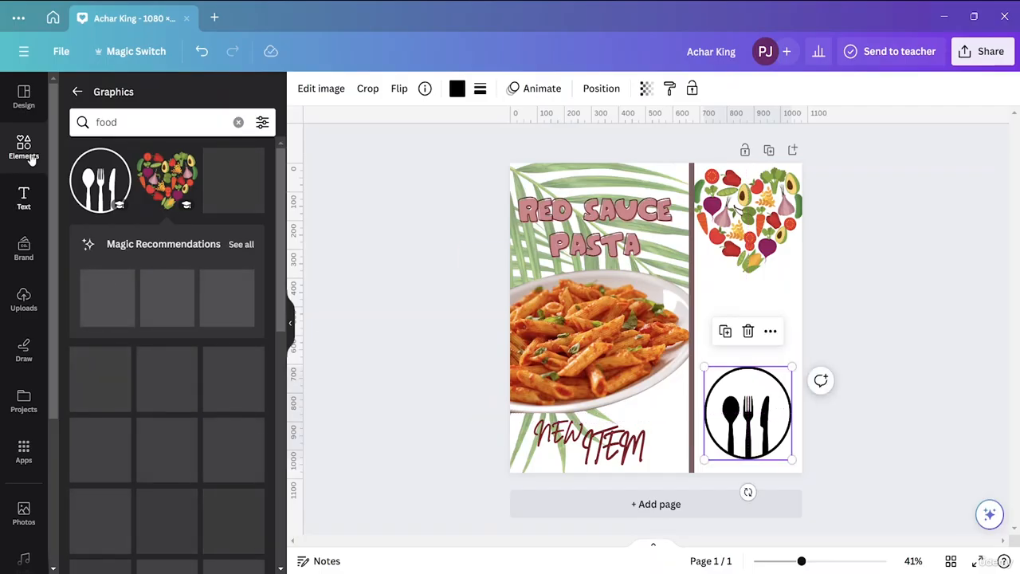
Add a square shape and reshape it into a flat red rectangle between the vegetable heart and the cutlery icon
{"action": "left_click", "coordinate": [77, 91]}
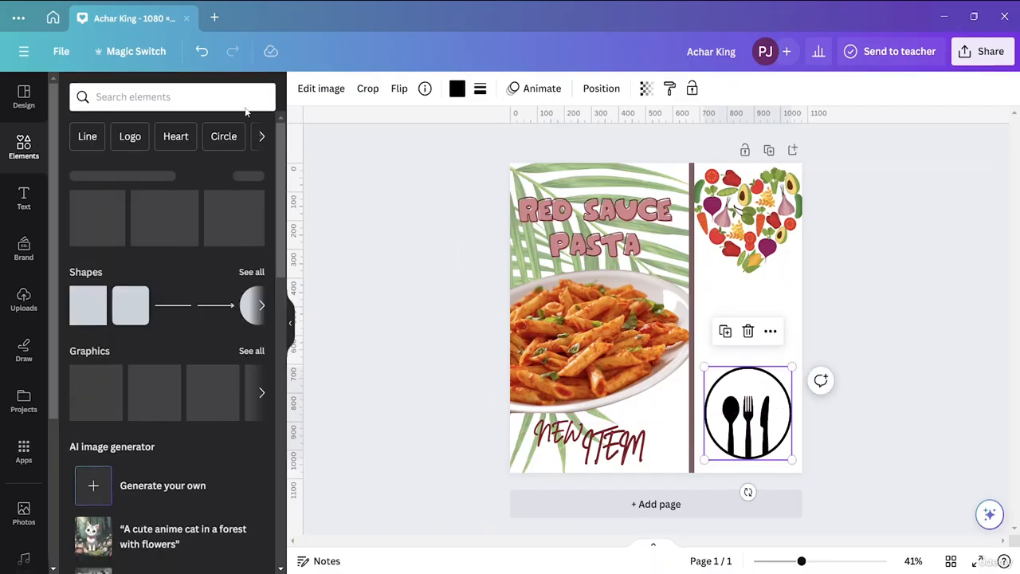
{"action": "left_click", "coordinate": [88, 308]}
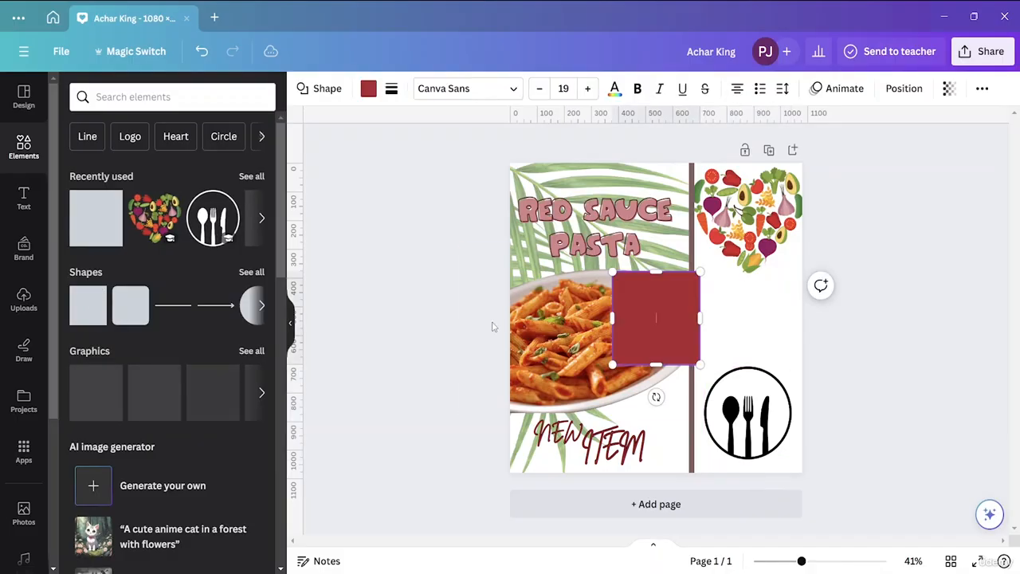
{"action": "left_click_drag", "start_coordinate": [671, 311], "coordinate": [736, 304]}
{"action": "left_click_drag", "start_coordinate": [724, 263], "coordinate": [762, 320]}
{"action": "left_click", "coordinate": [770, 309]}
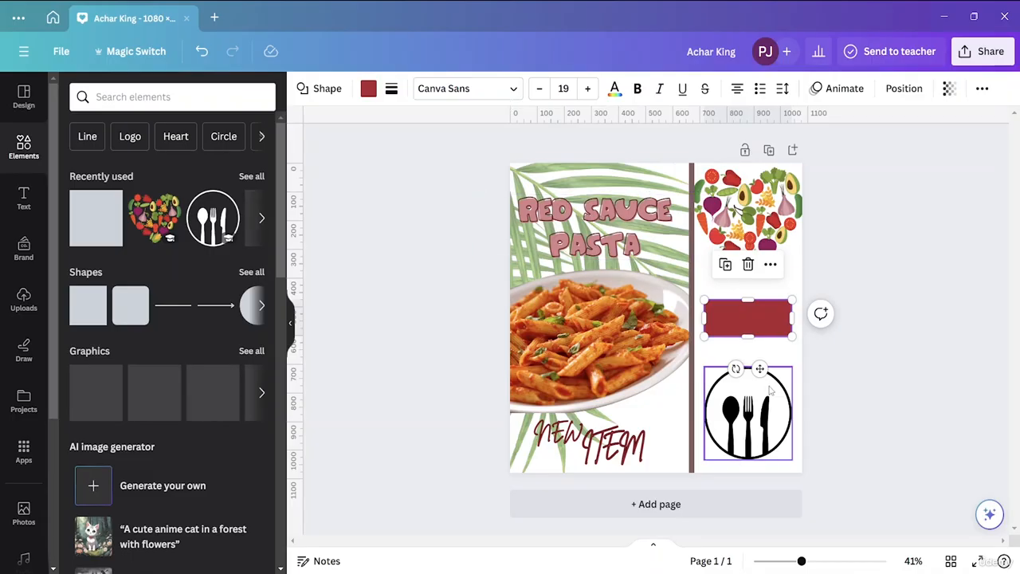
{"action": "left_click", "coordinate": [748, 318]}
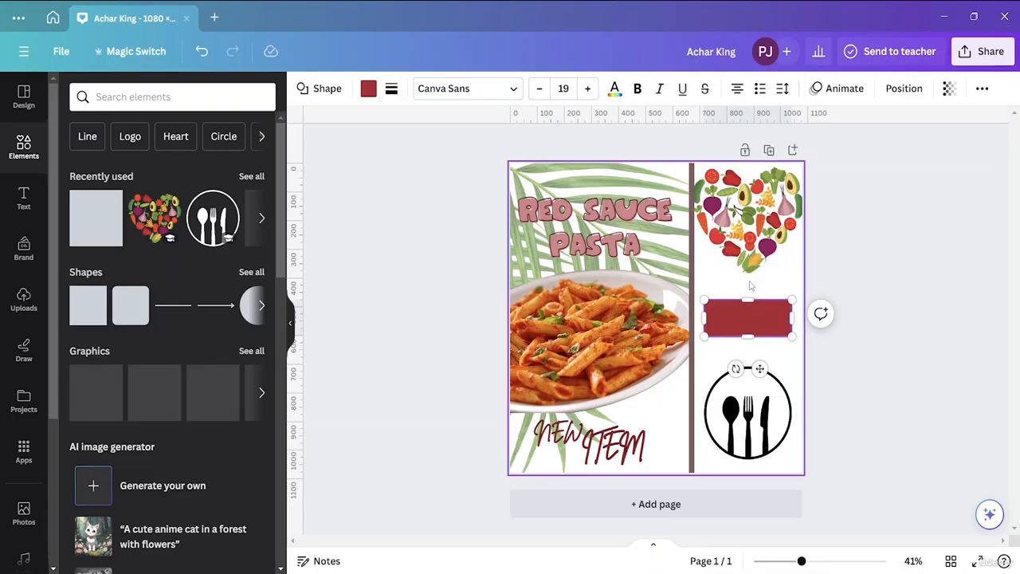
{"action": "left_click", "coordinate": [720, 281]}
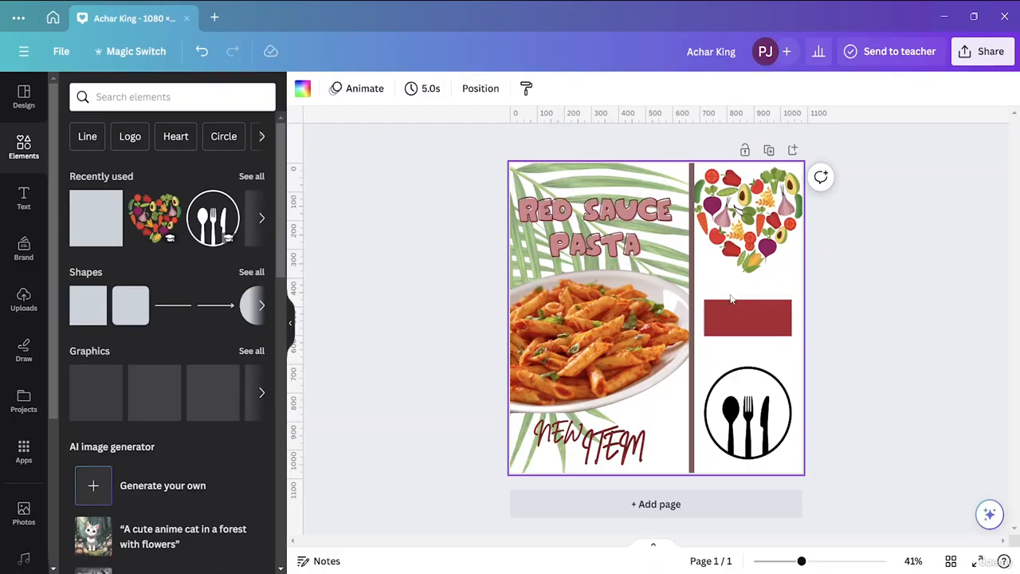
Add a new text box reading ORDER NOW
{"action": "key", "text": "t"}
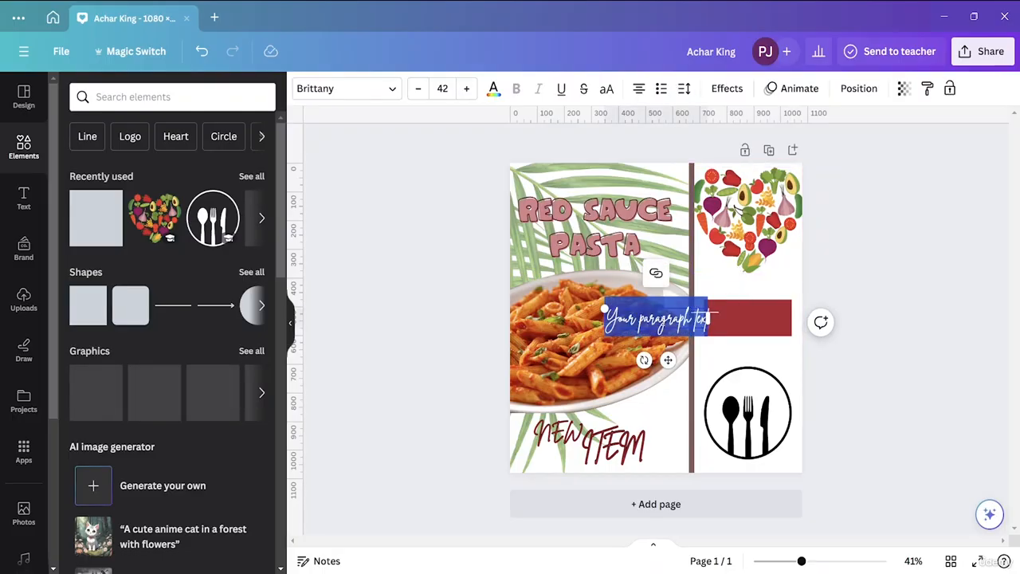
{"action": "key", "text": "BackSpace"}
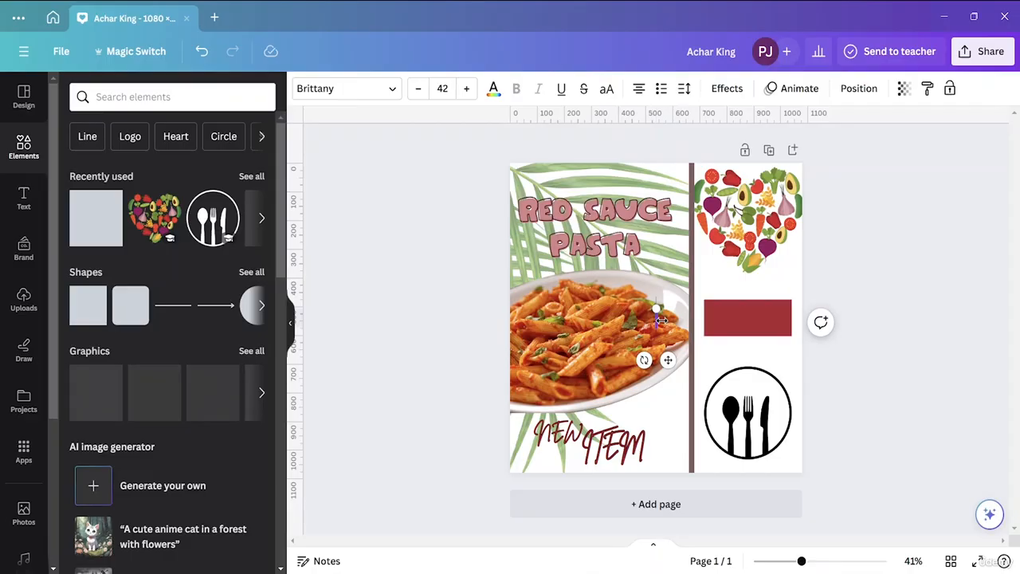
{"action": "type", "text": "ORDER"}
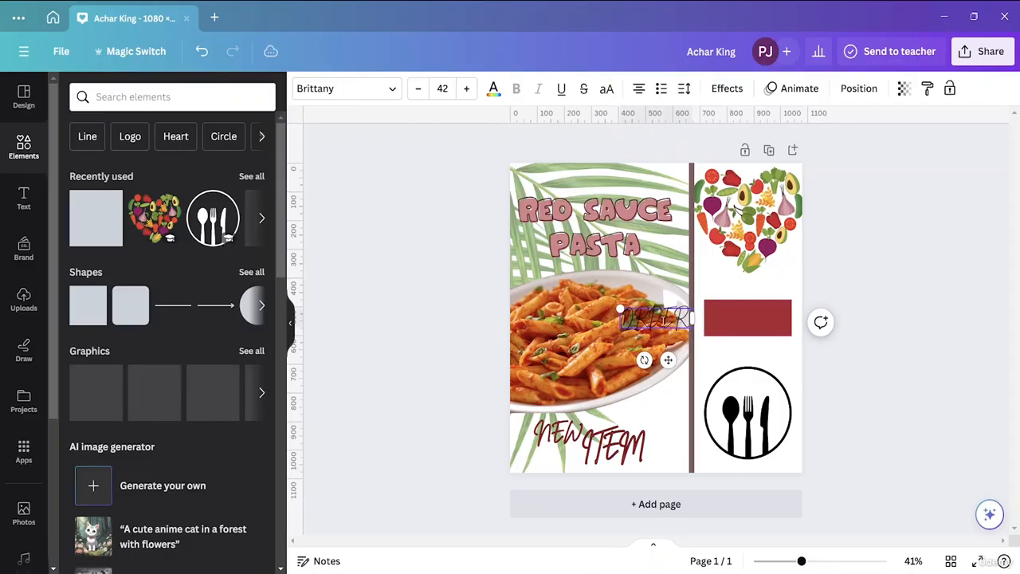
{"action": "type", "text": " NOW"}
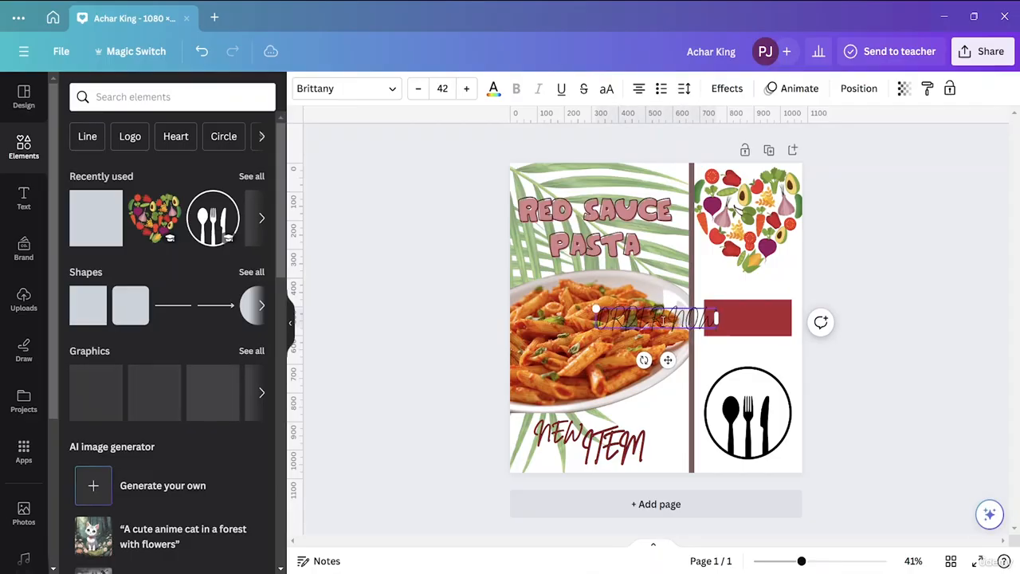
{"action": "double_click", "coordinate": [709, 320]}
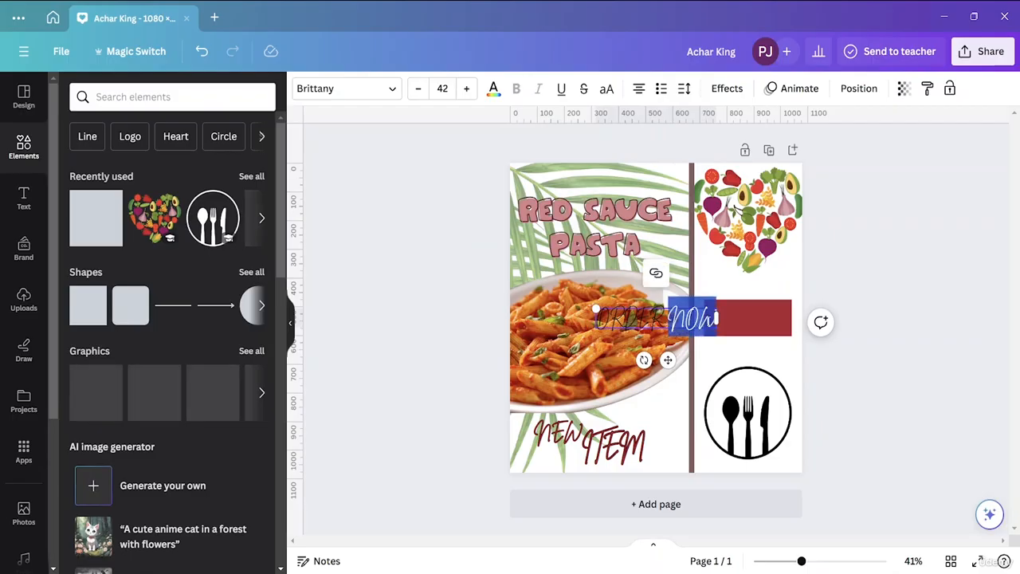
Try to change the whole ORDER NOW text's font to Zico Display
{"action": "triple_click", "coordinate": [704, 322]}
{"action": "left_click", "coordinate": [702, 322]}
{"action": "triple_click", "coordinate": [681, 322]}
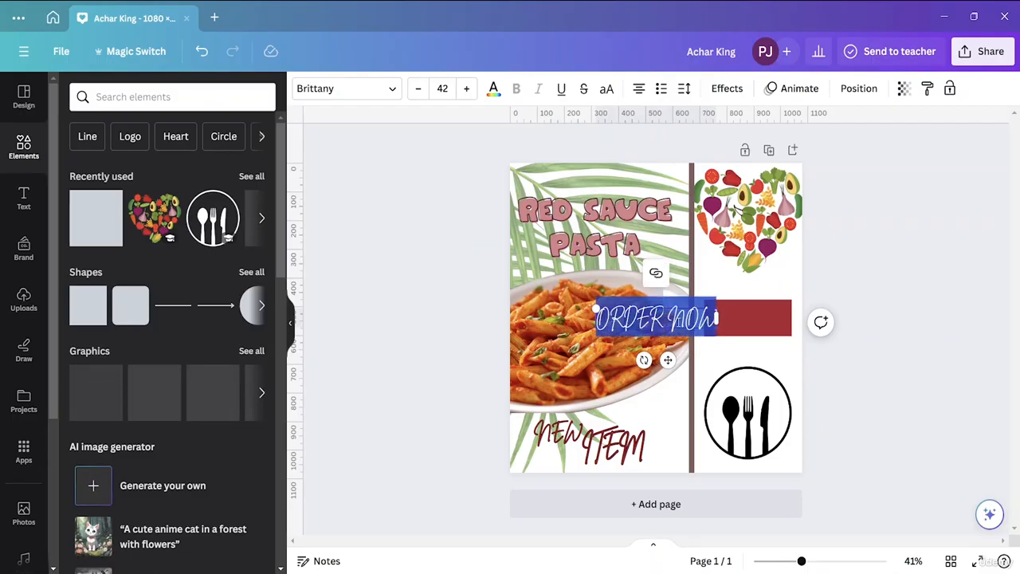
{"action": "left_click", "coordinate": [387, 91]}
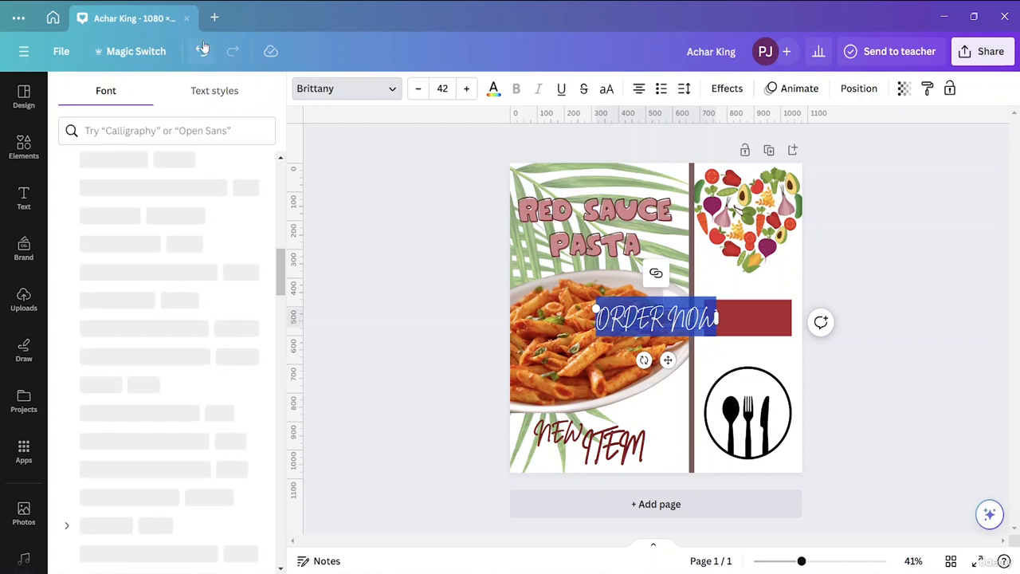
{"action": "left_click", "coordinate": [392, 89]}
{"action": "left_click", "coordinate": [391, 88]}
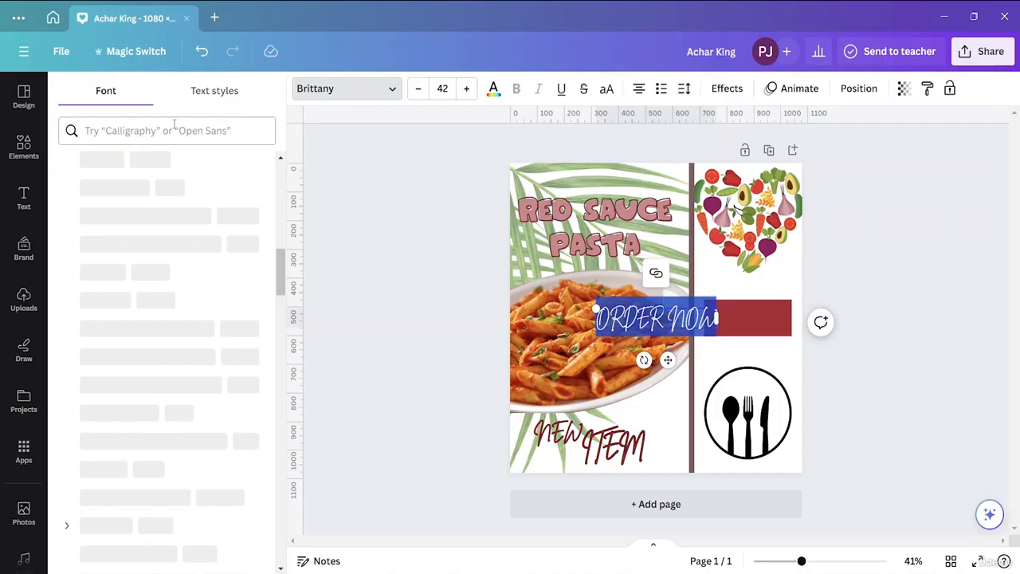
{"action": "left_click", "coordinate": [152, 132]}
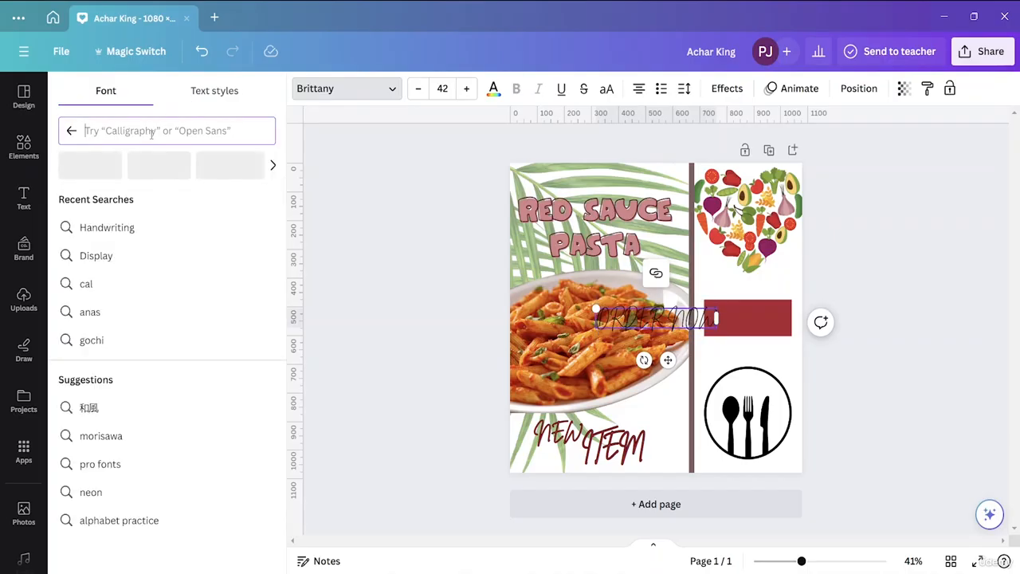
{"action": "left_click", "coordinate": [72, 133]}
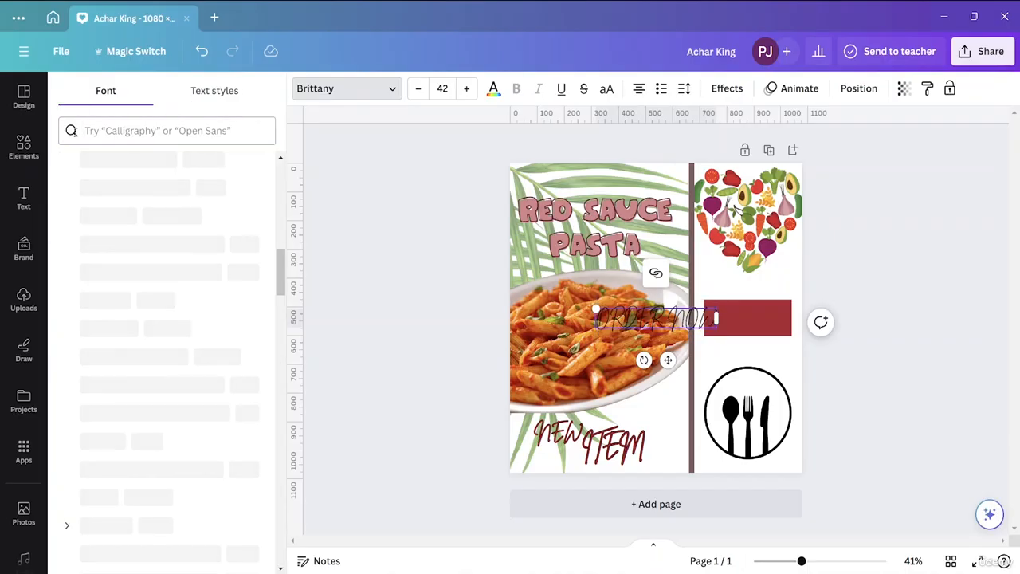
{"action": "left_click_drag", "start_coordinate": [282, 272], "coordinate": [296, 145]}
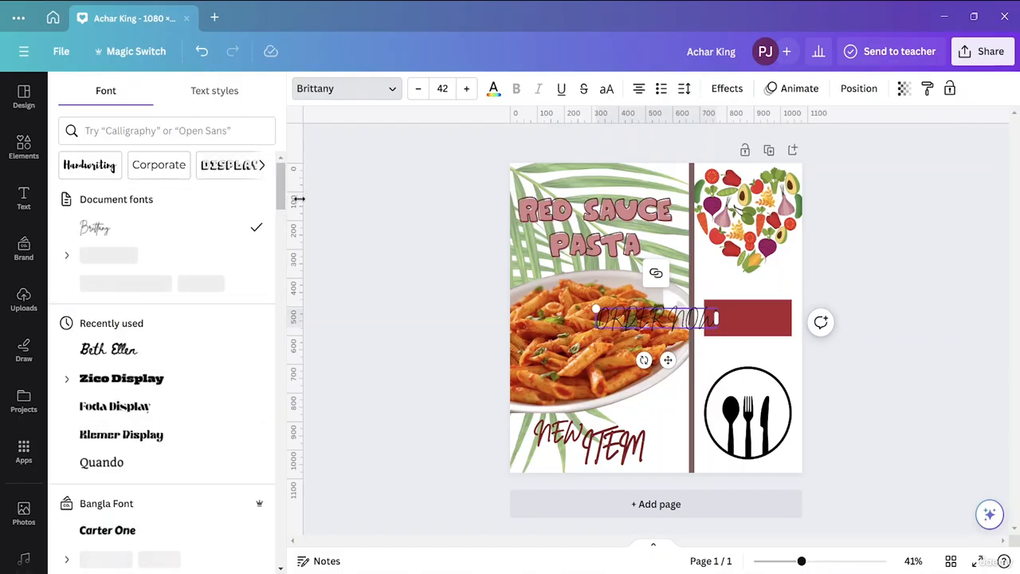
{"action": "left_click", "coordinate": [176, 382]}
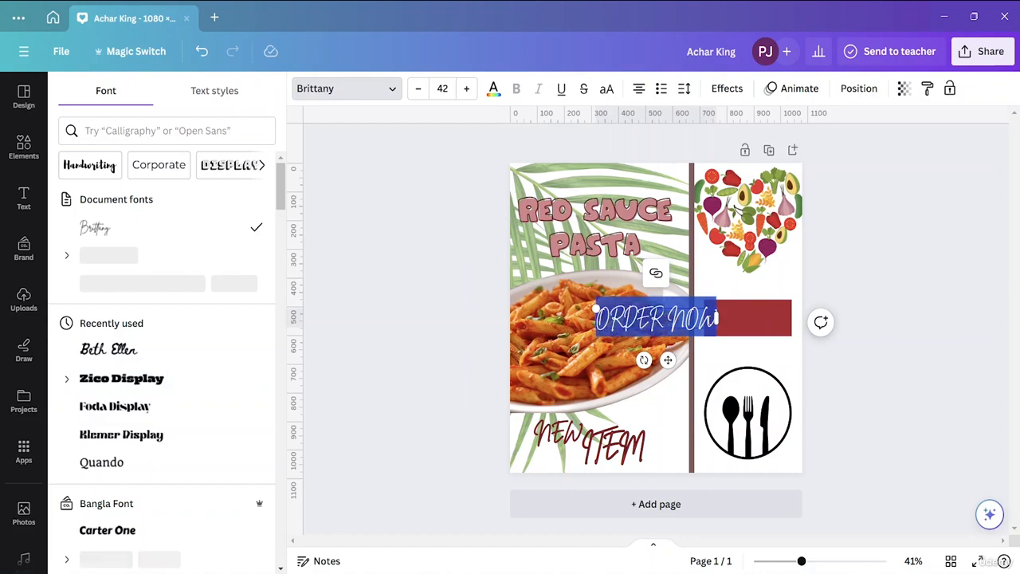
Shrink the ORDER NOW text to about size 25.7 and move it onto the red rectangle
{"action": "left_click_drag", "start_coordinate": [720, 334], "coordinate": [671, 322]}
{"action": "left_click", "coordinate": [713, 347]}
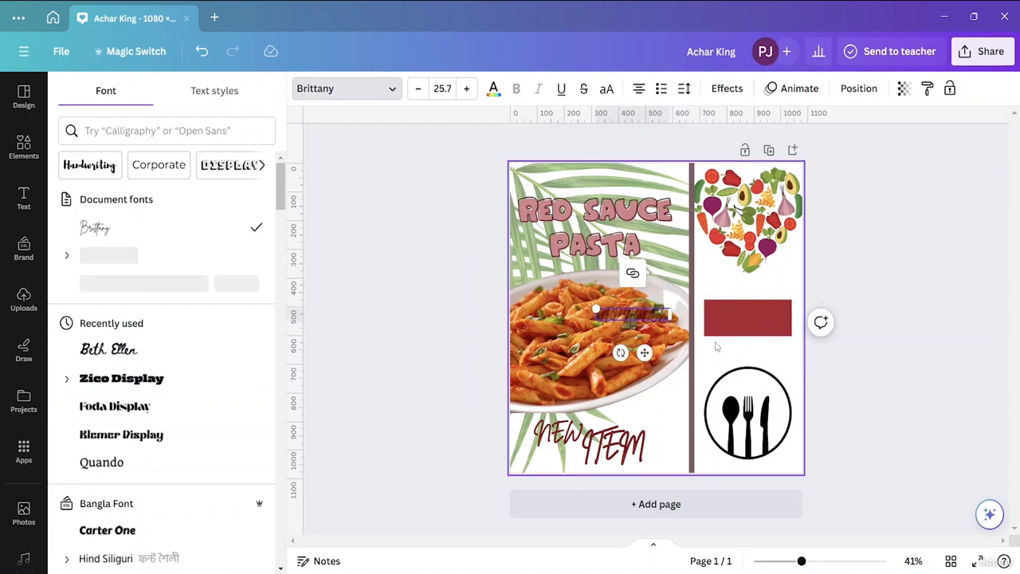
{"action": "left_click_drag", "start_coordinate": [640, 316], "coordinate": [754, 318]}
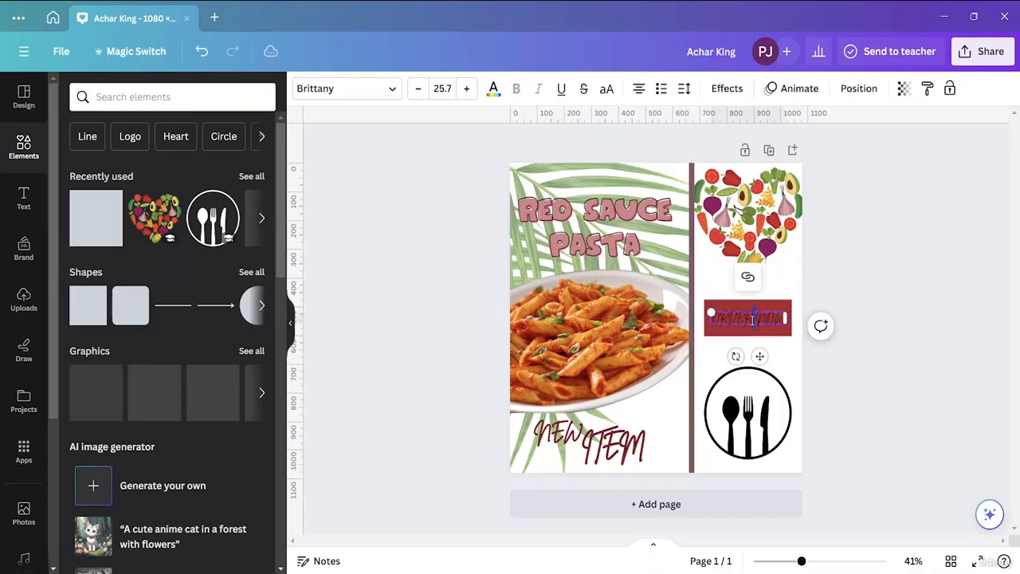
Set the ORDER NOW text's font to Zico Display
{"action": "double_click", "coordinate": [753, 318]}
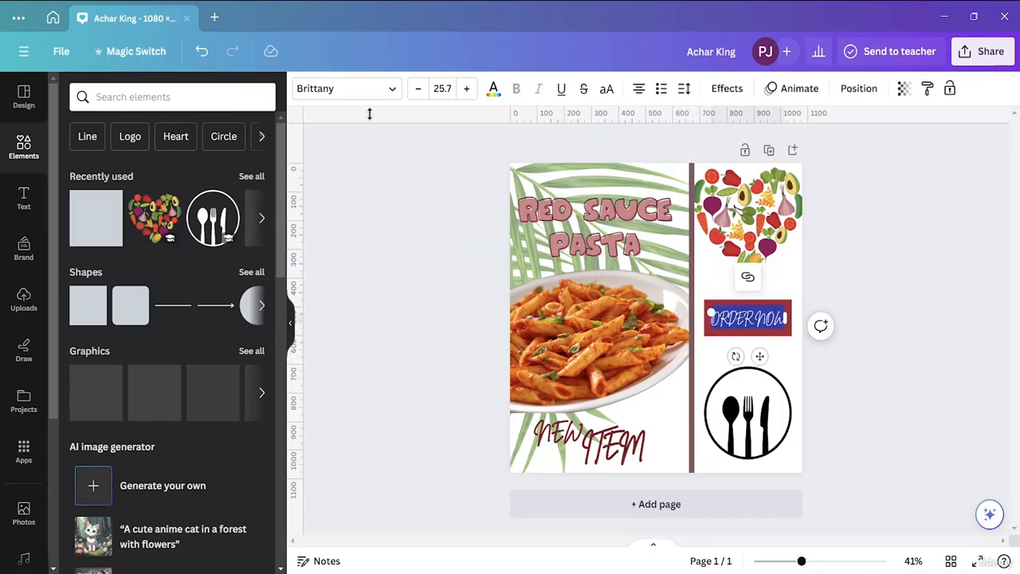
{"action": "left_click", "coordinate": [391, 89]}
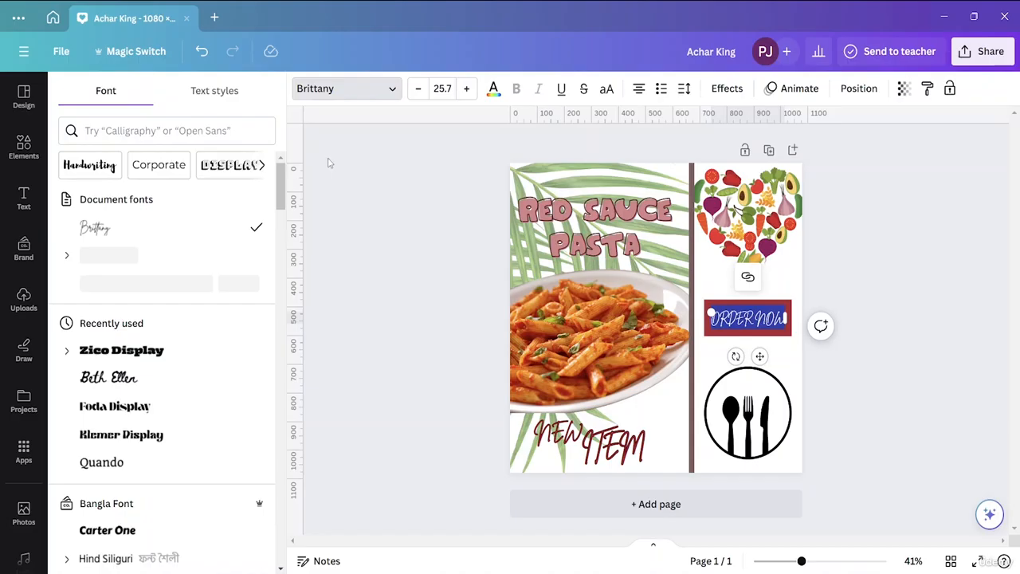
{"action": "left_click", "coordinate": [189, 358]}
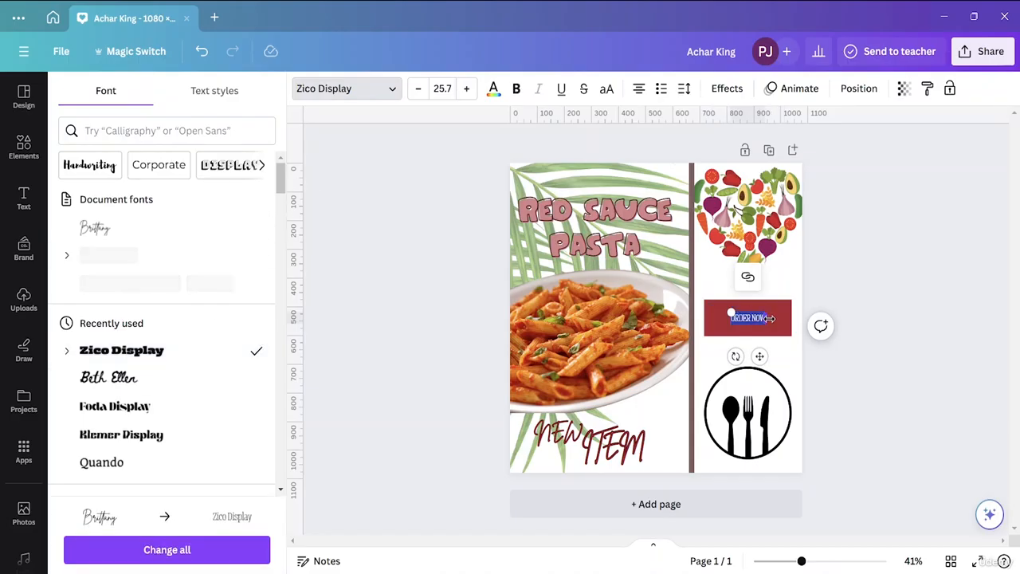
Enlarge the ORDER NOW text to about size 55.8 and centre it on the red rectangle
{"action": "left_click_drag", "start_coordinate": [769, 319], "coordinate": [701, 304]}
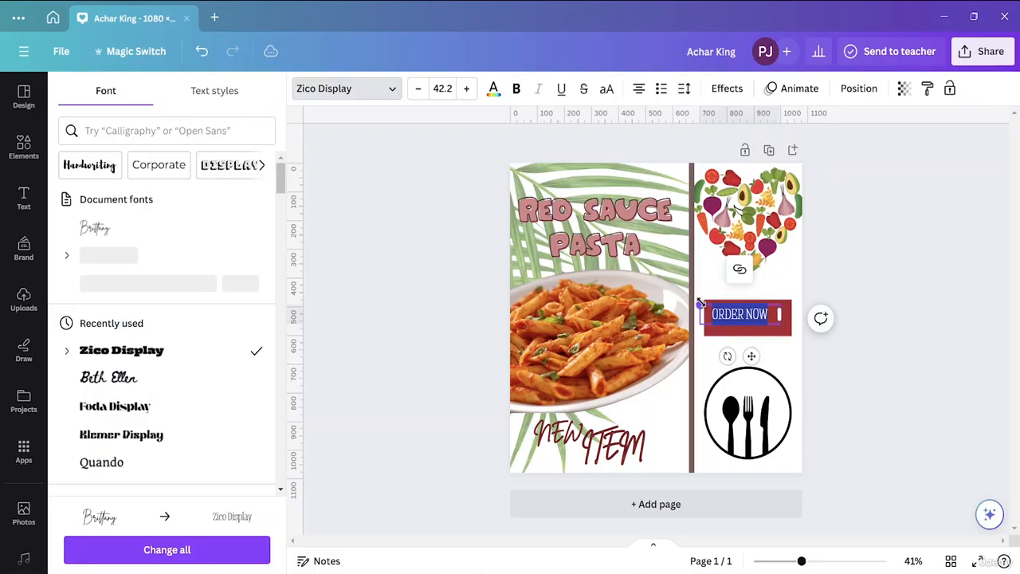
{"action": "left_click_drag", "start_coordinate": [702, 302], "coordinate": [672, 288]}
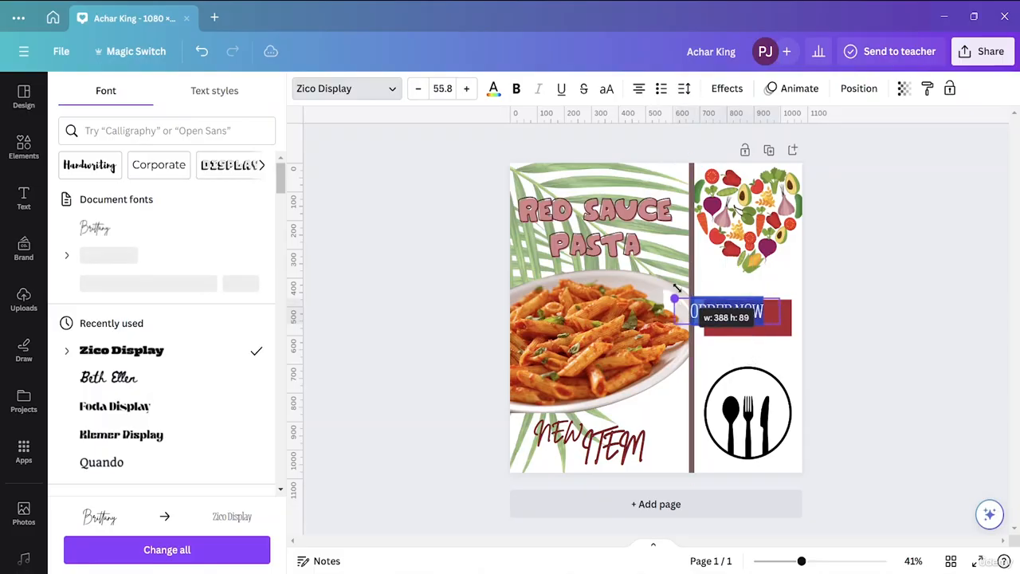
{"action": "left_click", "coordinate": [767, 286]}
{"action": "left_click_drag", "start_coordinate": [740, 306], "coordinate": [759, 318]}
Change the colour of the whole ORDER NOW text to white
{"action": "double_click", "coordinate": [759, 317]}
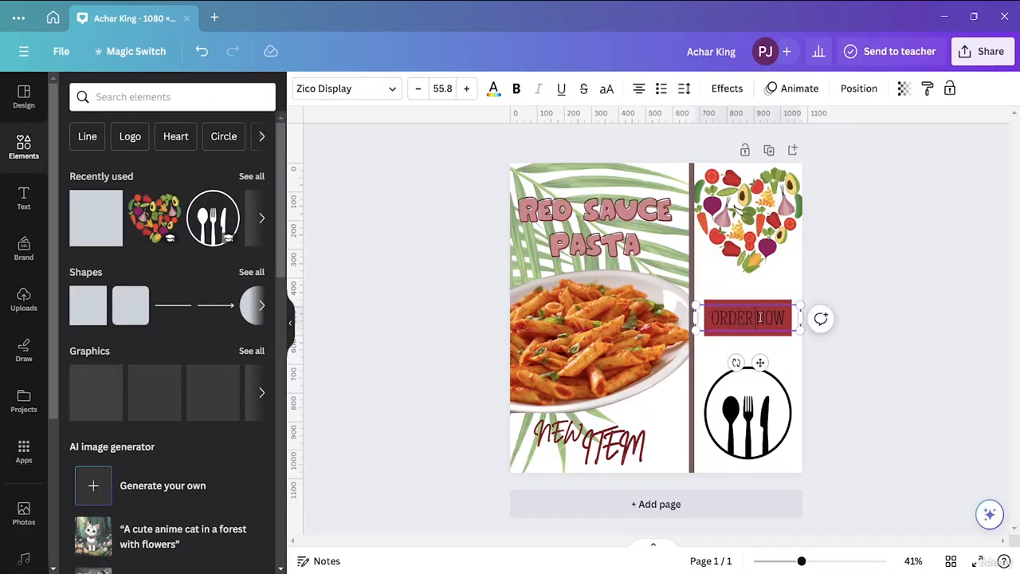
{"action": "triple_click", "coordinate": [760, 317]}
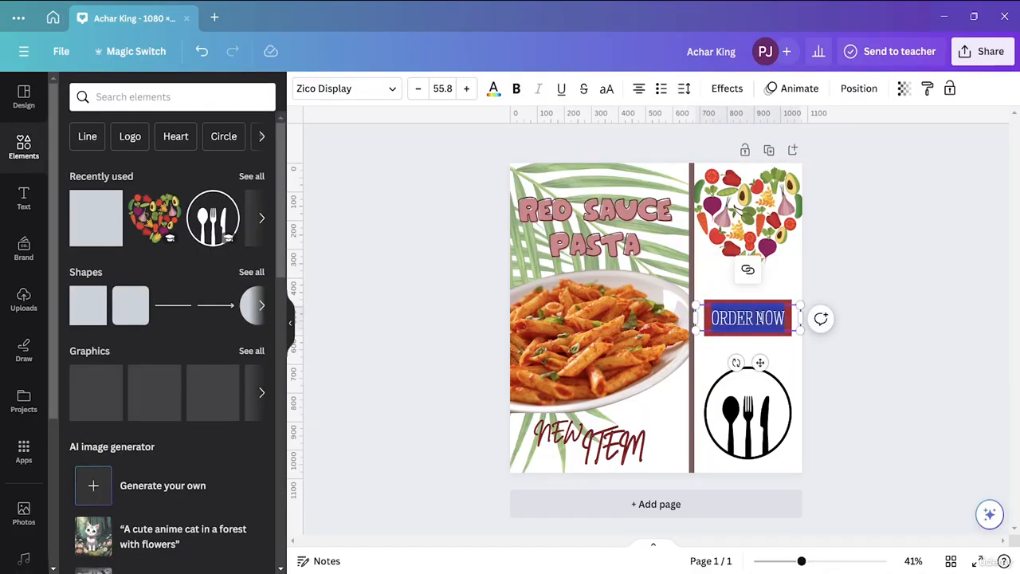
{"action": "left_click", "coordinate": [494, 89]}
{"action": "left_click", "coordinate": [144, 280]}
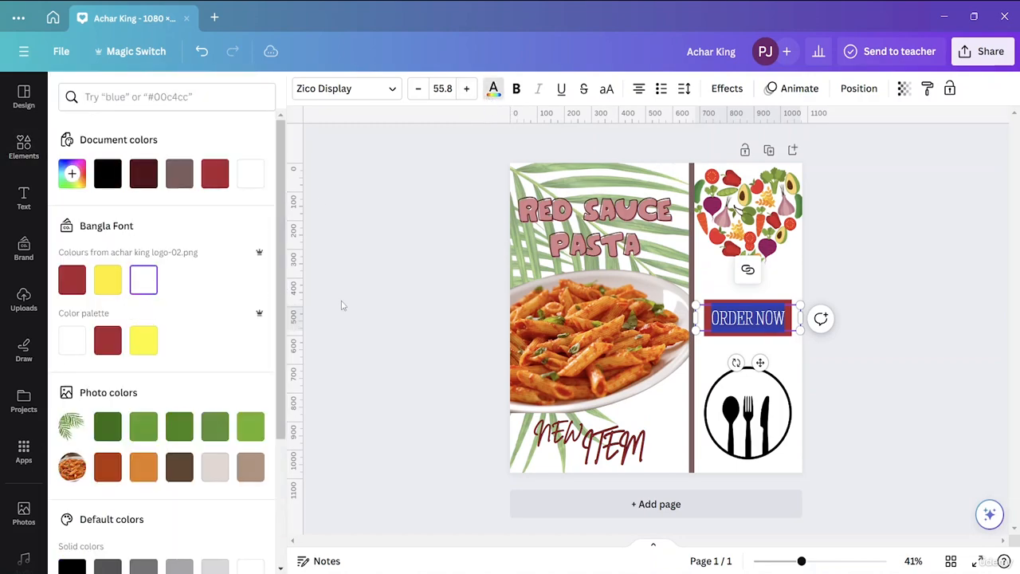
{"action": "left_click", "coordinate": [343, 304]}
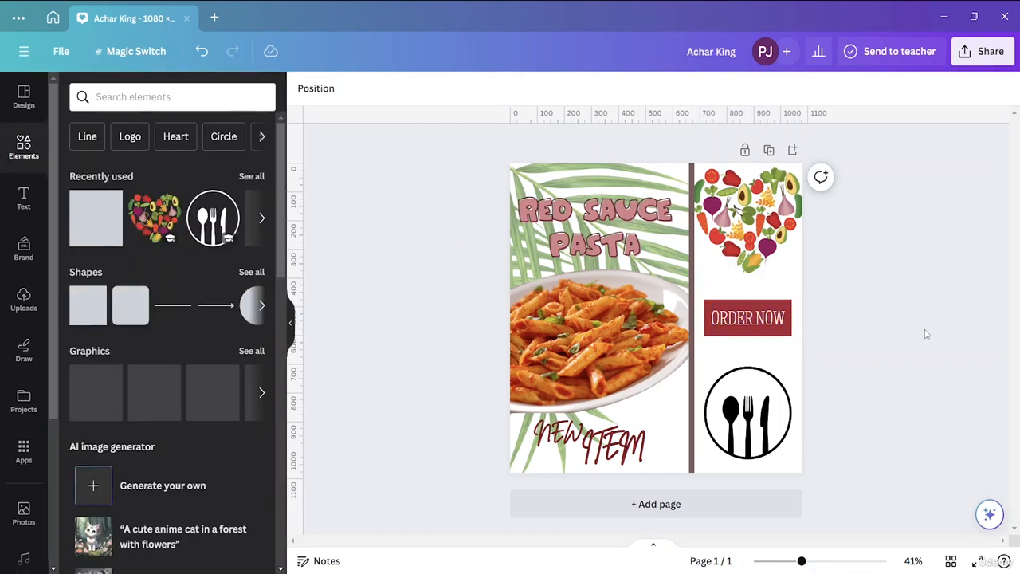
Shrink the vegetable heart slightly so it clears the vertical divider line
{"action": "left_click", "coordinate": [787, 292]}
{"action": "left_click", "coordinate": [716, 265]}
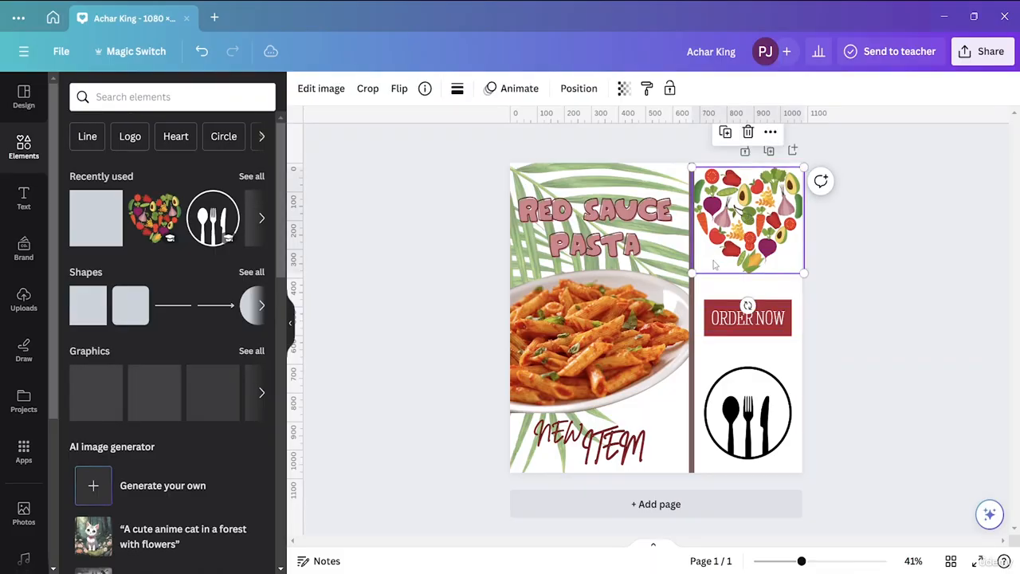
{"action": "left_click_drag", "start_coordinate": [694, 271], "coordinate": [696, 269]}
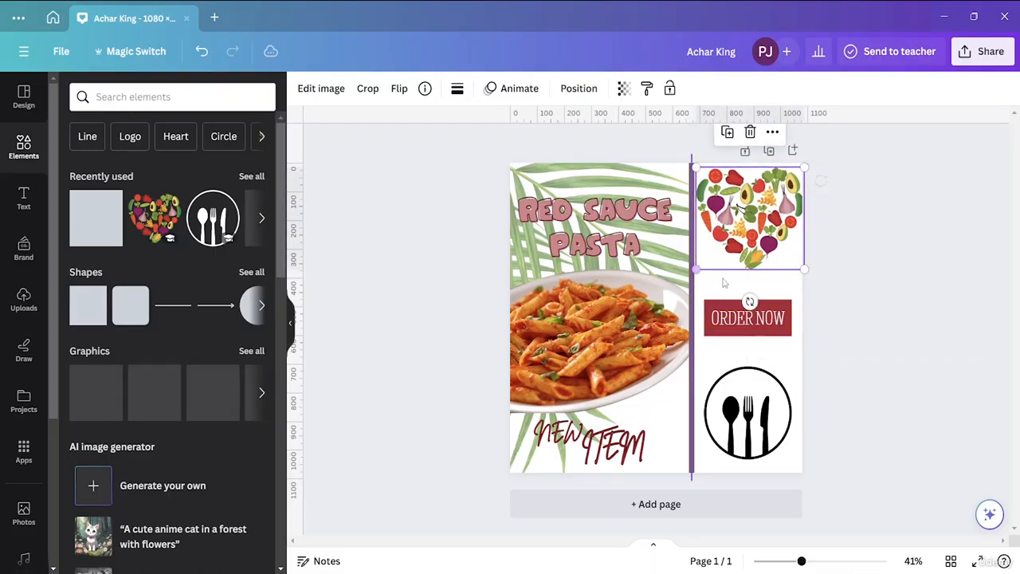
{"action": "left_click", "coordinate": [783, 293]}
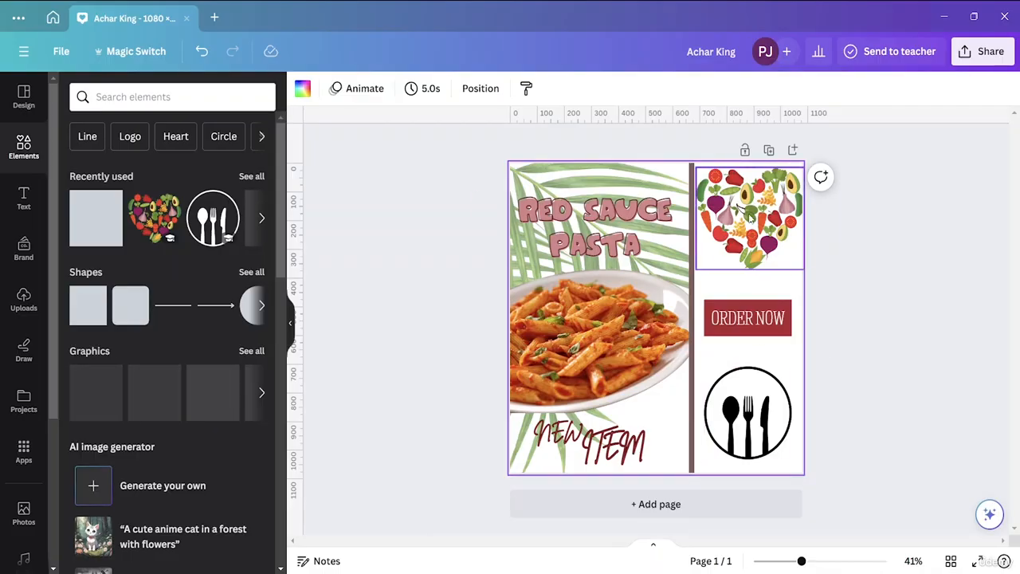
{"action": "left_click", "coordinate": [410, 89]}
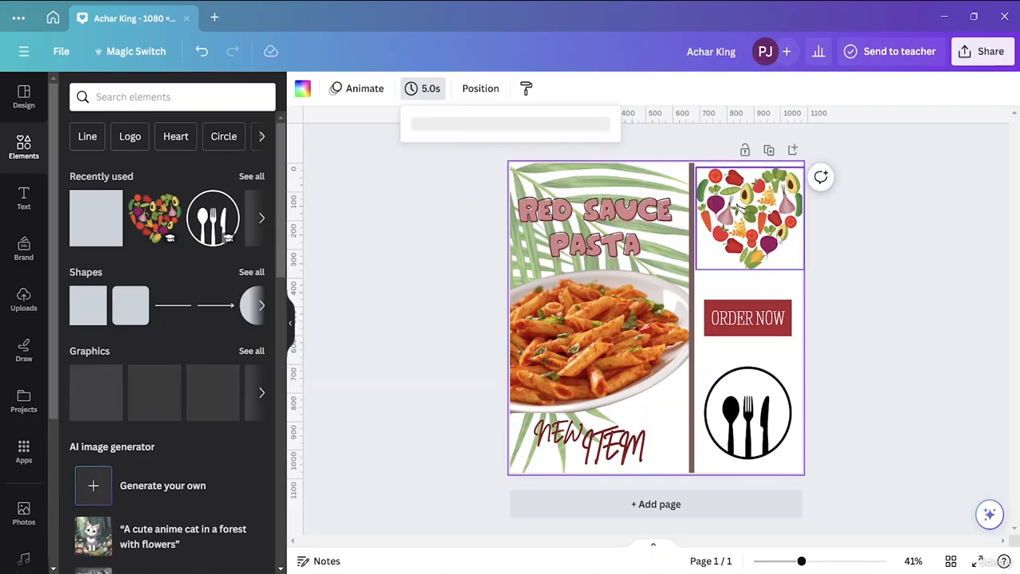
{"action": "left_click", "coordinate": [741, 207]}
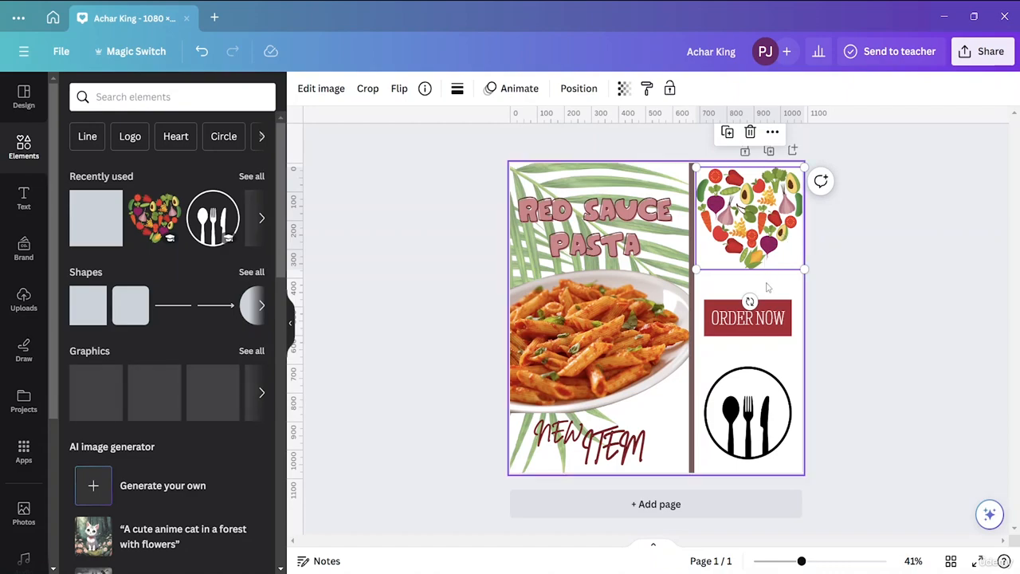
{"action": "left_click", "coordinate": [770, 287]}
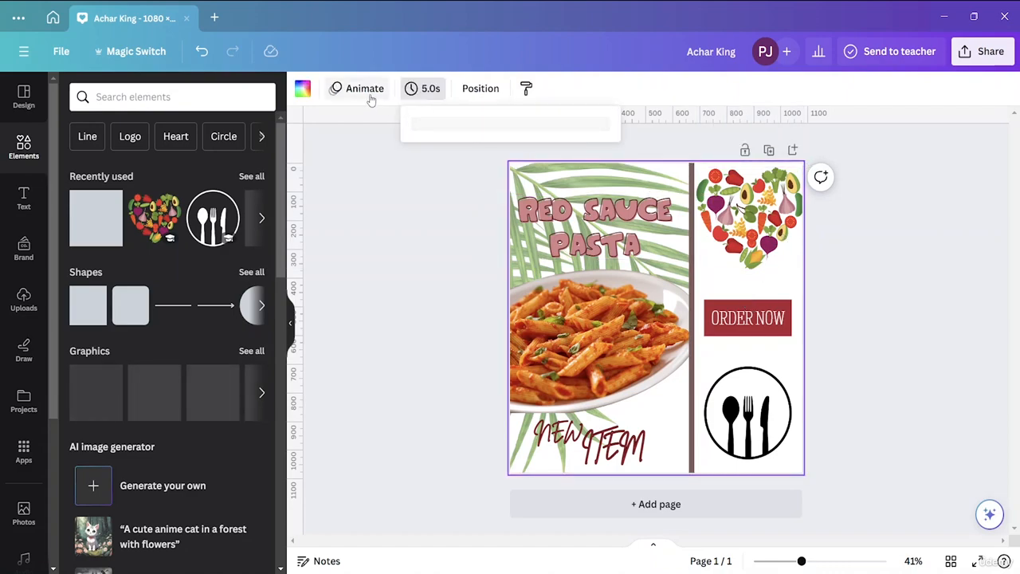
{"action": "left_click", "coordinate": [860, 311]}
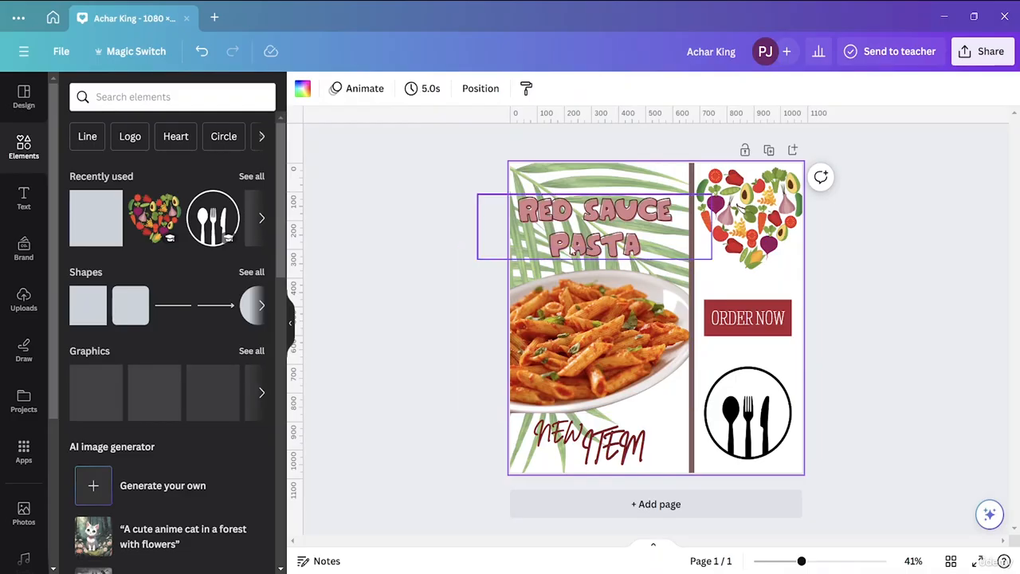
{"action": "left_click", "coordinate": [567, 182]}
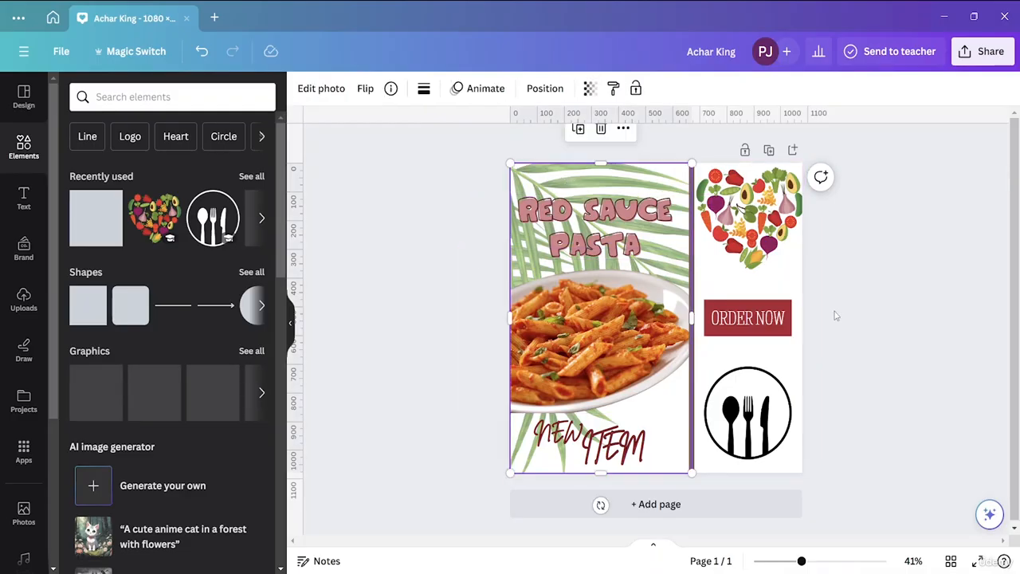
Apply the Scrapbook animation to the whole page and have it play on enter
{"action": "left_click", "coordinate": [855, 258]}
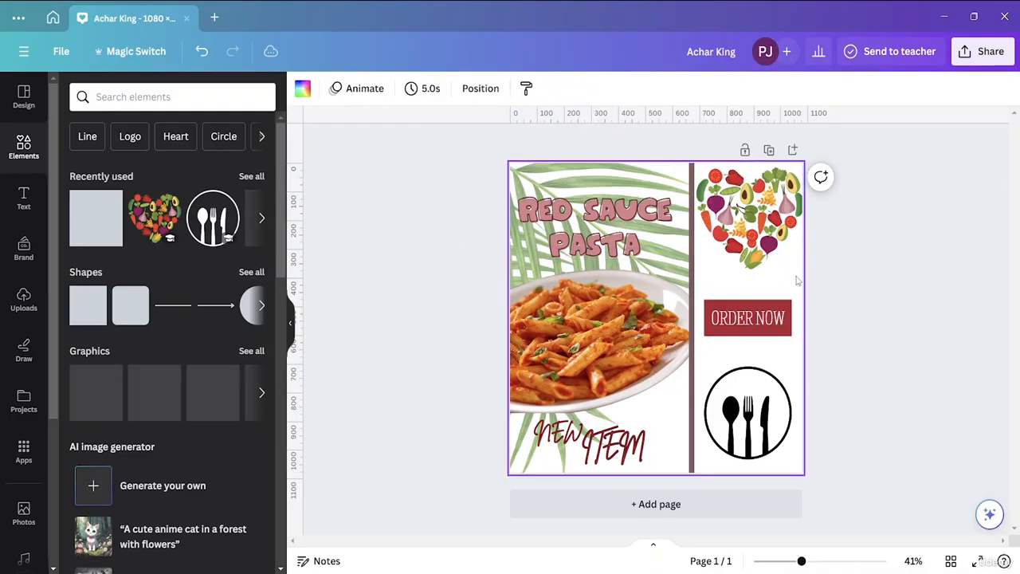
{"action": "left_click", "coordinate": [376, 92]}
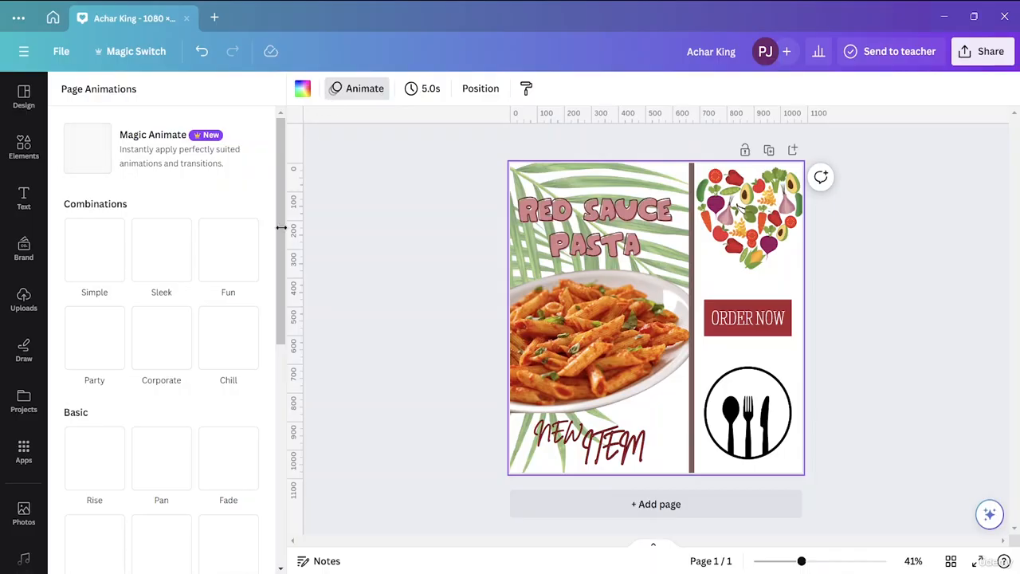
{"action": "left_click_drag", "start_coordinate": [282, 252], "coordinate": [263, 478]}
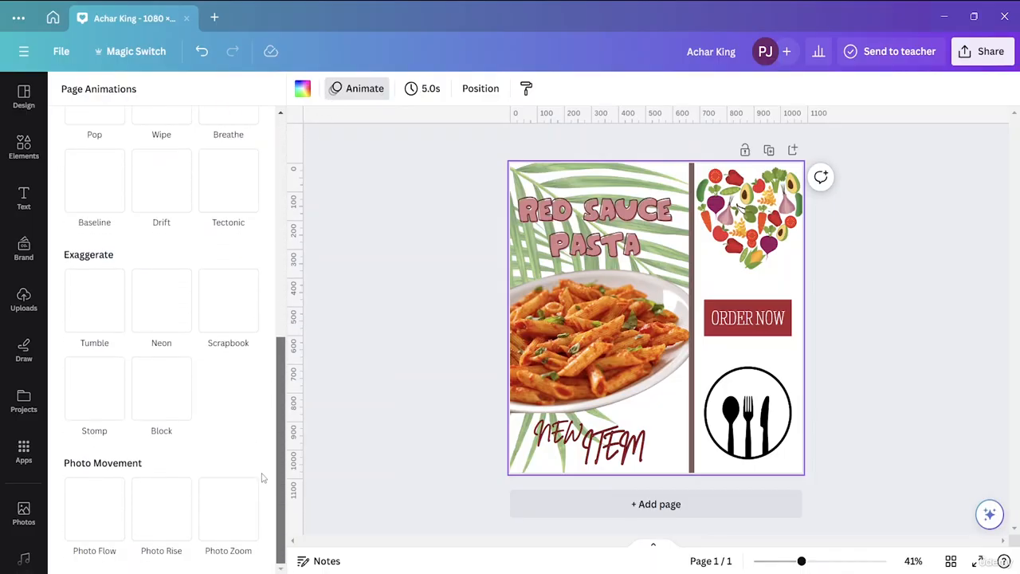
{"action": "left_click", "coordinate": [231, 303]}
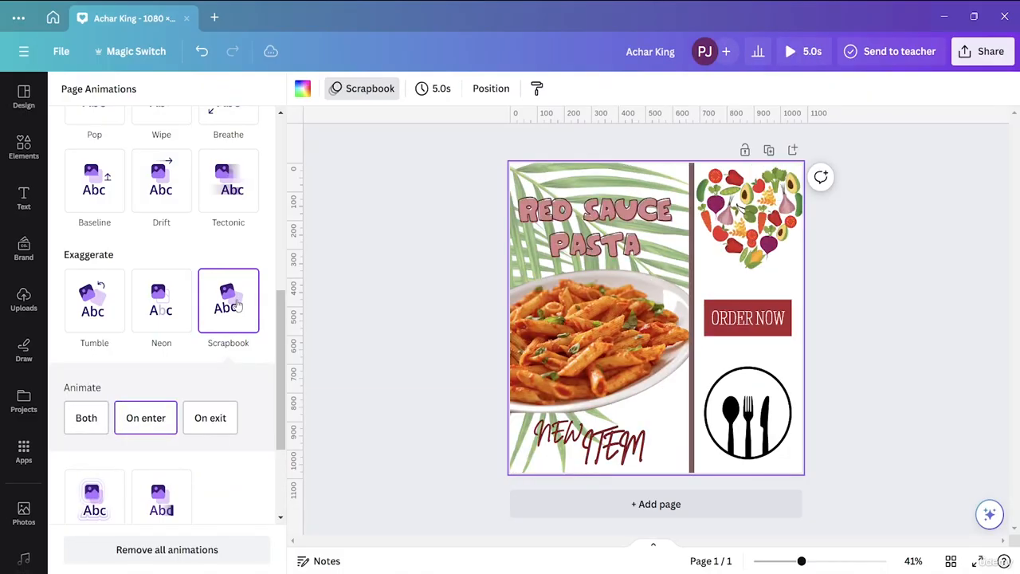
{"action": "left_click", "coordinate": [147, 429]}
Set the page's timing to 8.0 seconds
{"action": "left_click", "coordinate": [421, 90]}
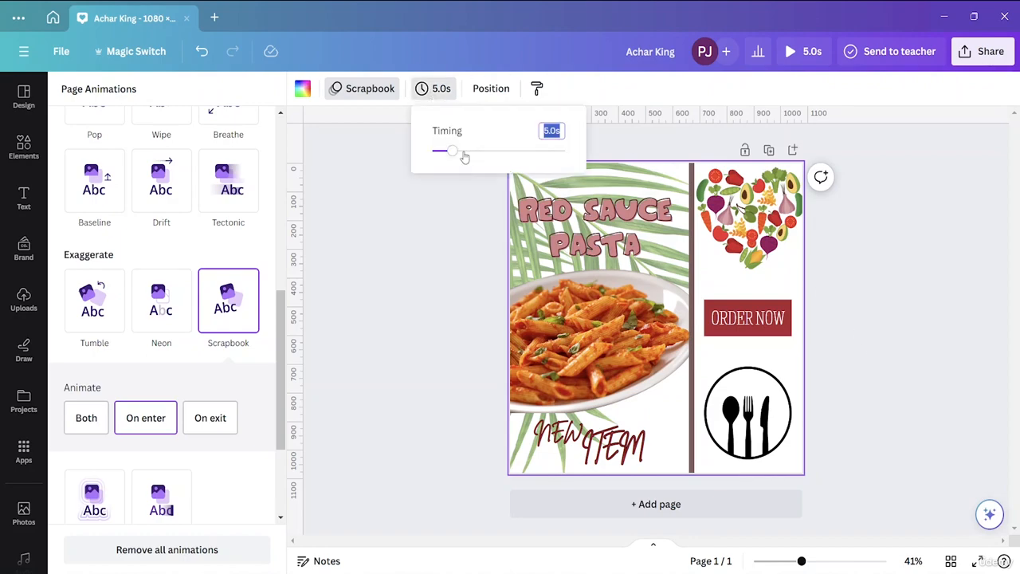
{"action": "left_click", "coordinate": [554, 132]}
{"action": "key", "text": "Return"}
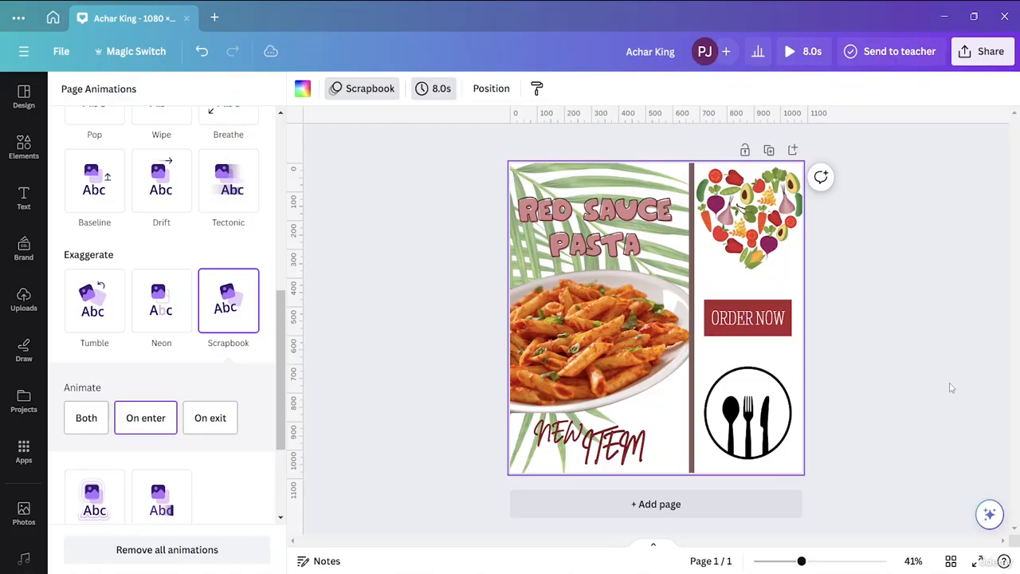
Reselect the whole page and reopen its animation options
{"action": "left_click", "coordinate": [536, 186]}
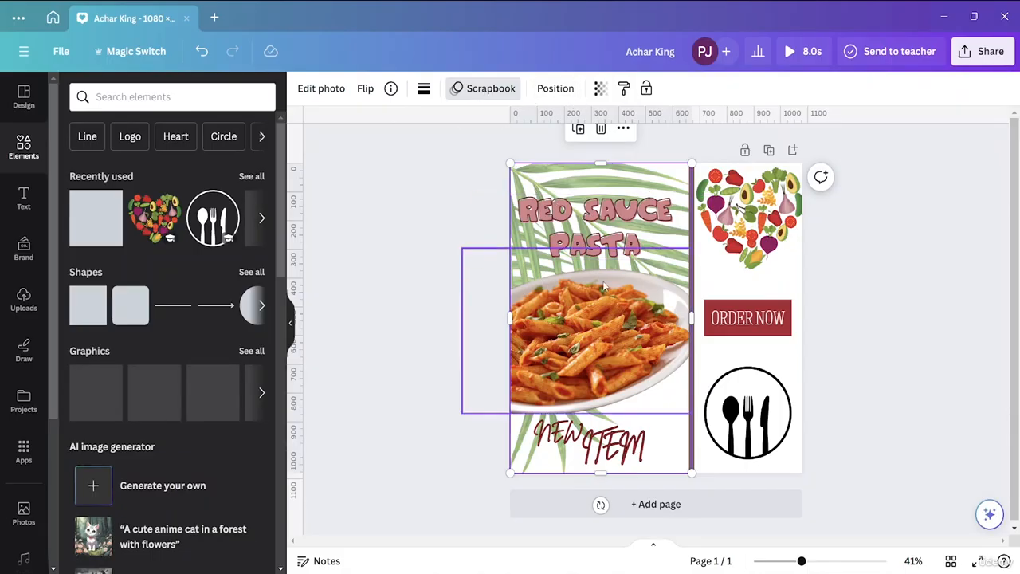
{"action": "left_click", "coordinate": [824, 282]}
{"action": "left_click", "coordinate": [789, 287]}
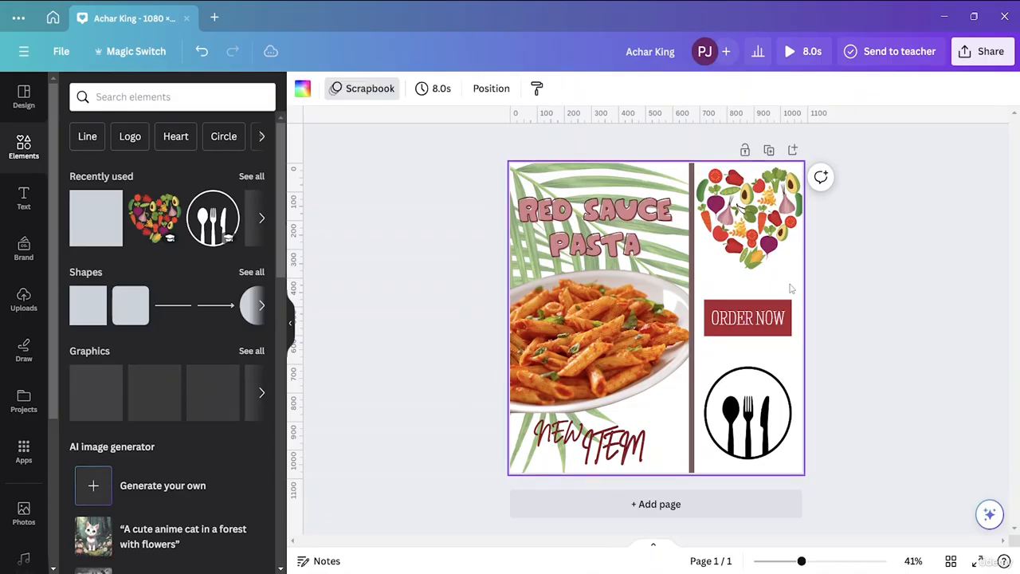
{"action": "left_click", "coordinate": [363, 90]}
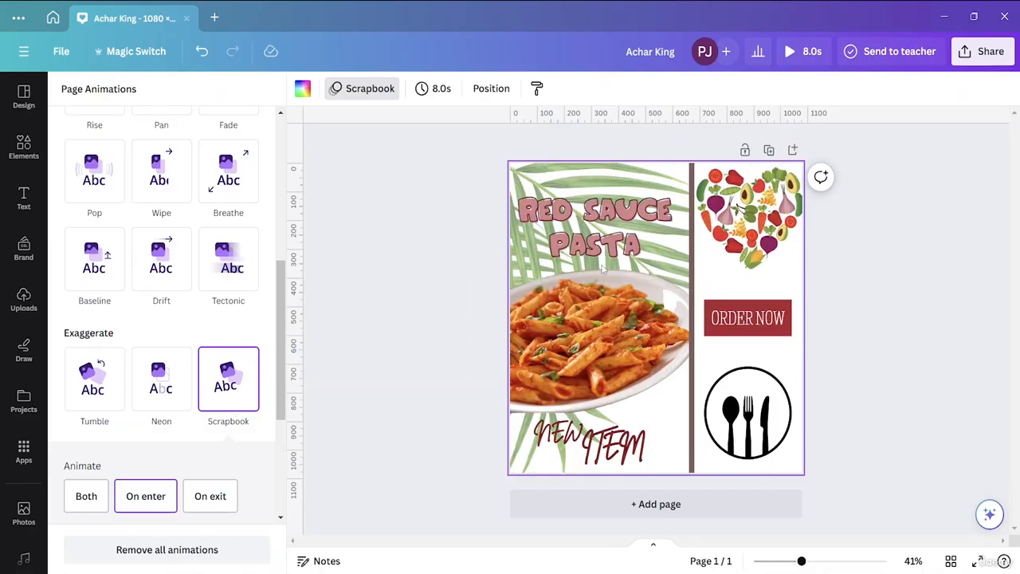
Set the whole page's timing to 4.0 seconds and preview the animation
{"action": "left_click", "coordinate": [437, 87]}
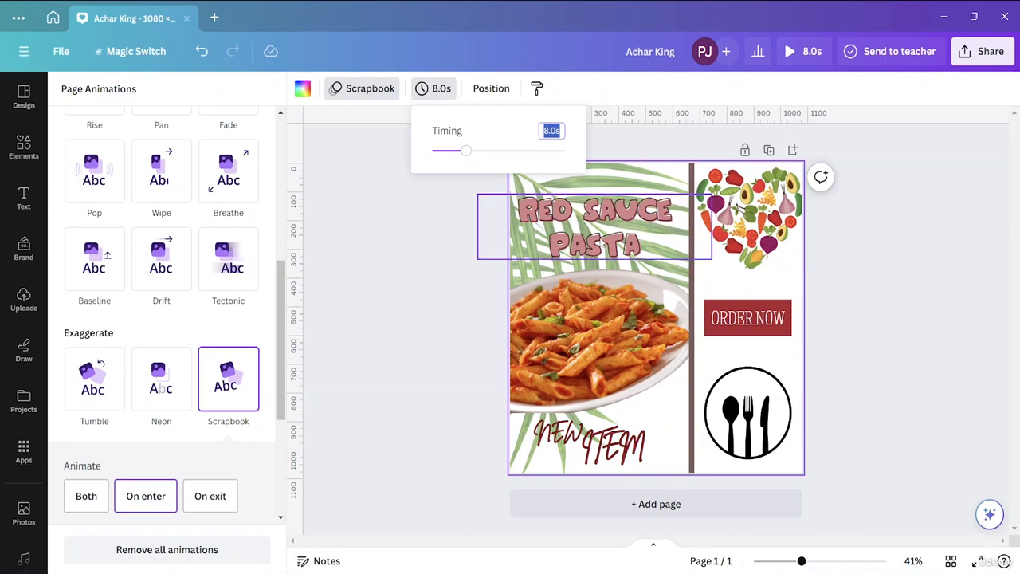
{"action": "left_click", "coordinate": [582, 249]}
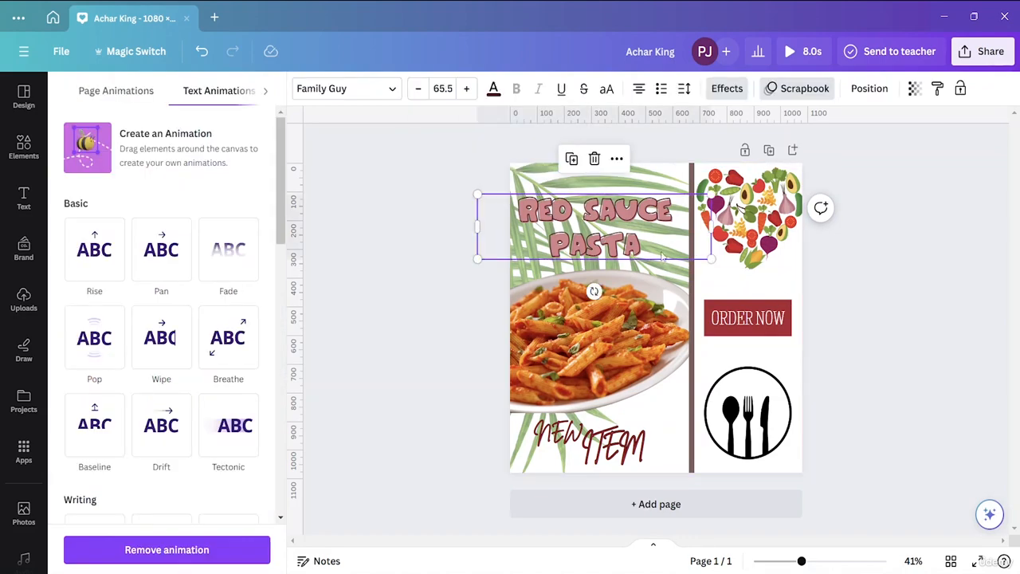
{"action": "left_click", "coordinate": [784, 286]}
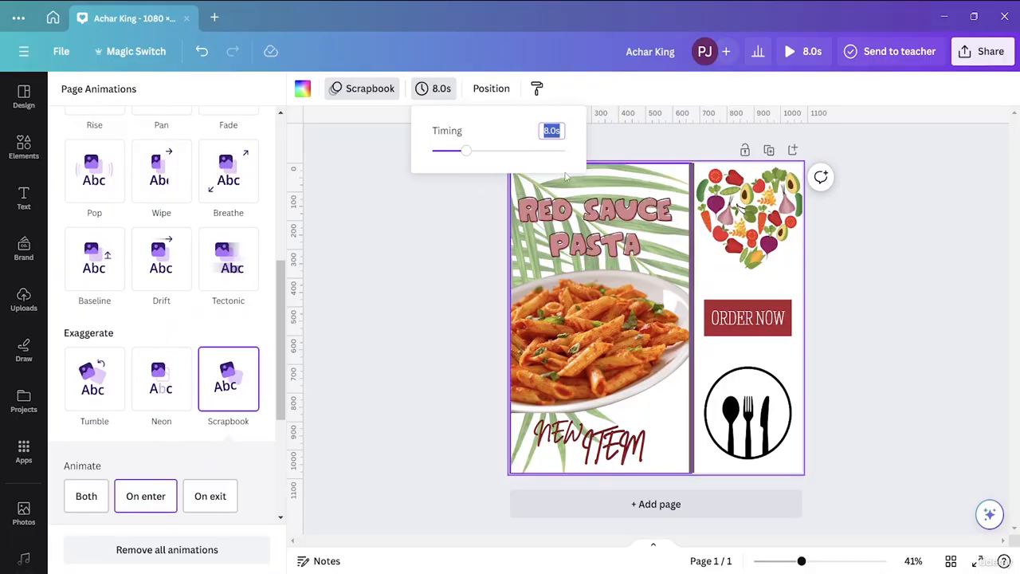
{"action": "left_click", "coordinate": [415, 202]}
{"action": "left_click", "coordinate": [439, 89]}
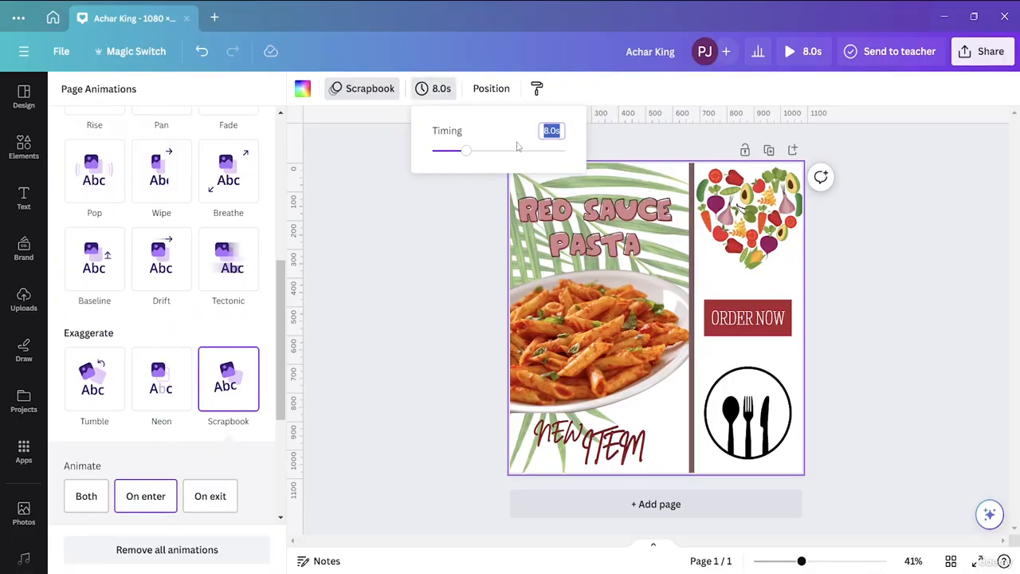
{"action": "left_click", "coordinate": [561, 131]}
{"action": "key", "text": "Return"}
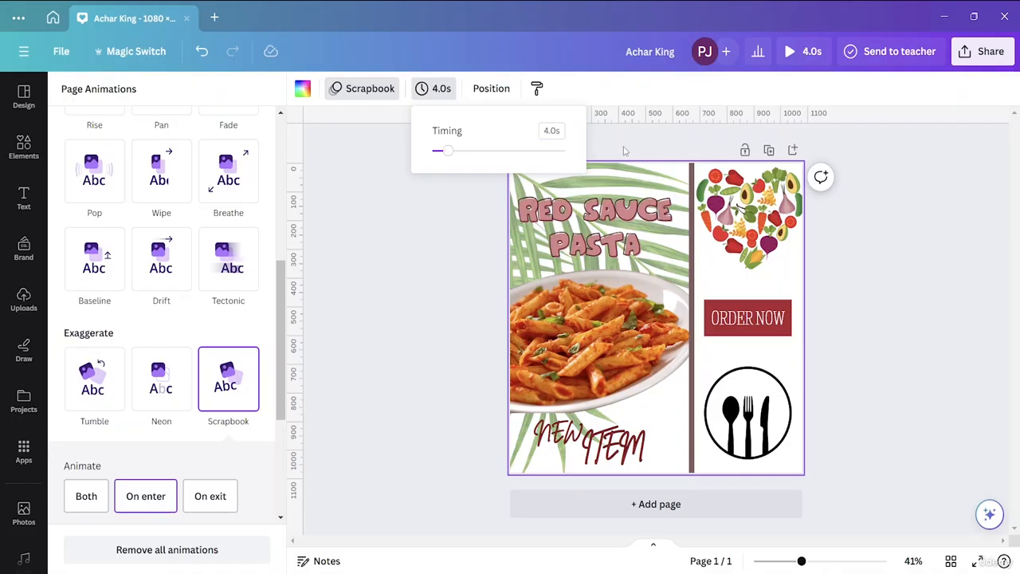
{"action": "left_click", "coordinate": [883, 347]}
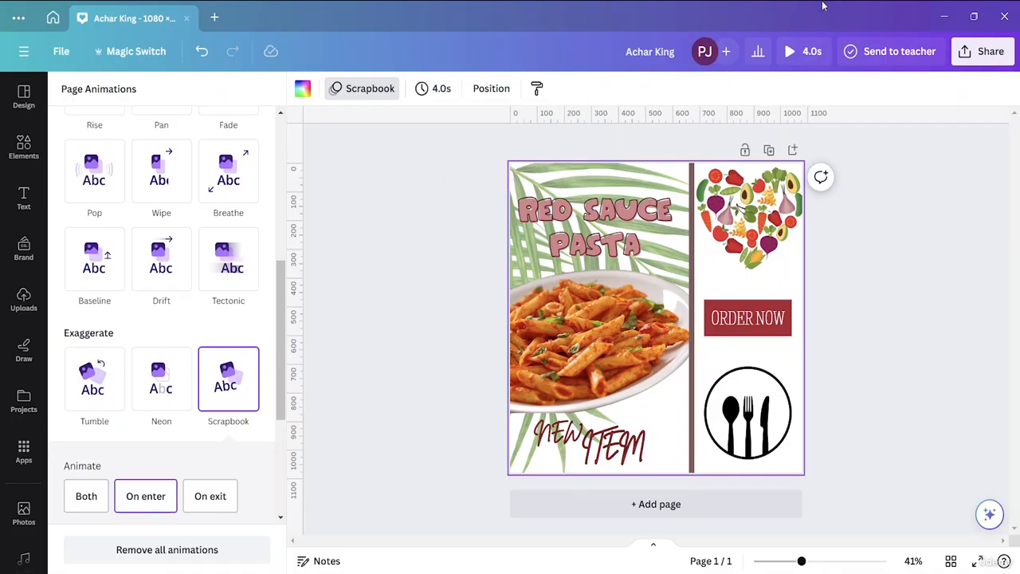
{"action": "left_click", "coordinate": [790, 51]}
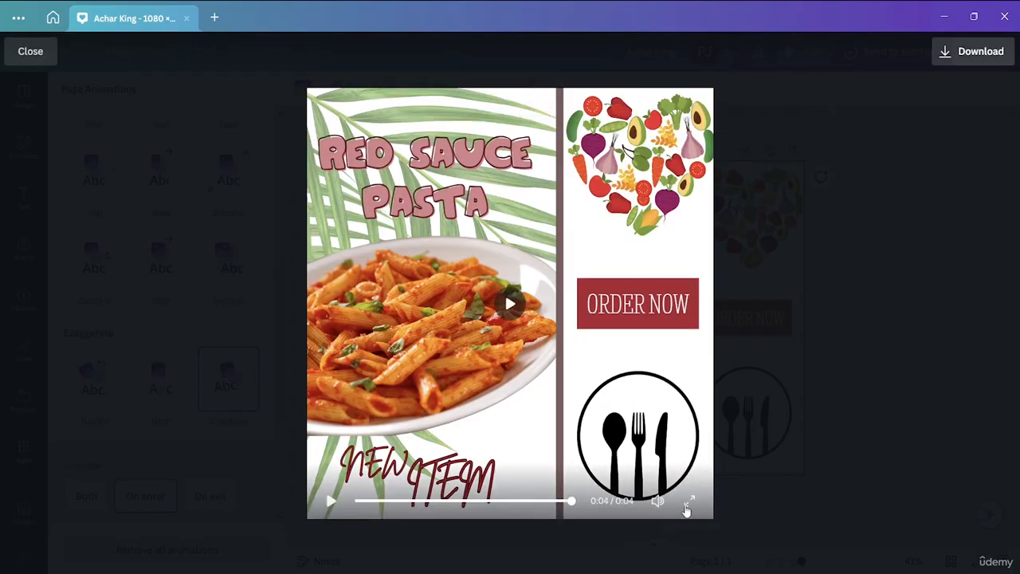
{"action": "left_click", "coordinate": [41, 50]}
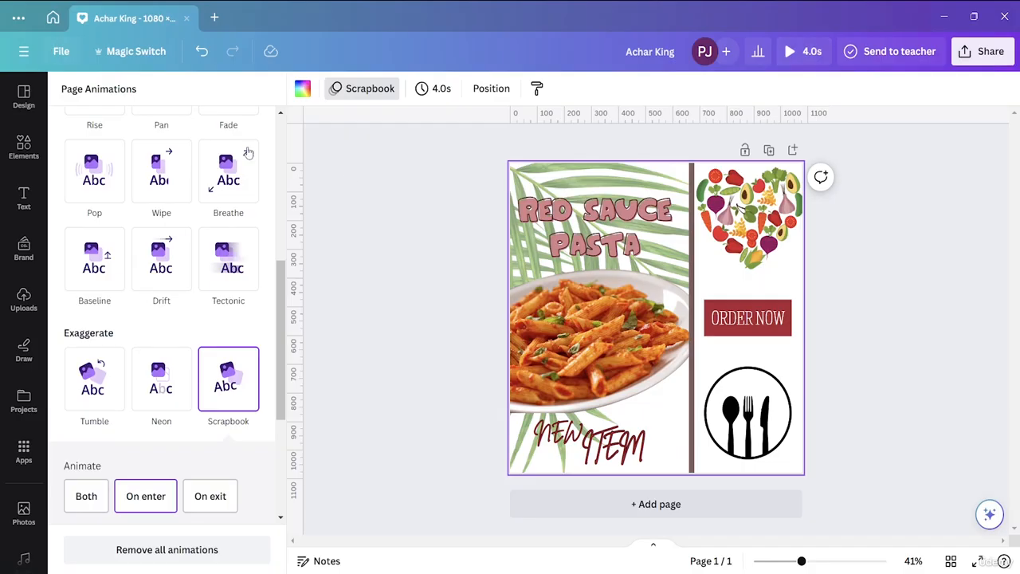
Set the page's timing to 8.0 seconds and play the animation preview
{"action": "left_click", "coordinate": [441, 89]}
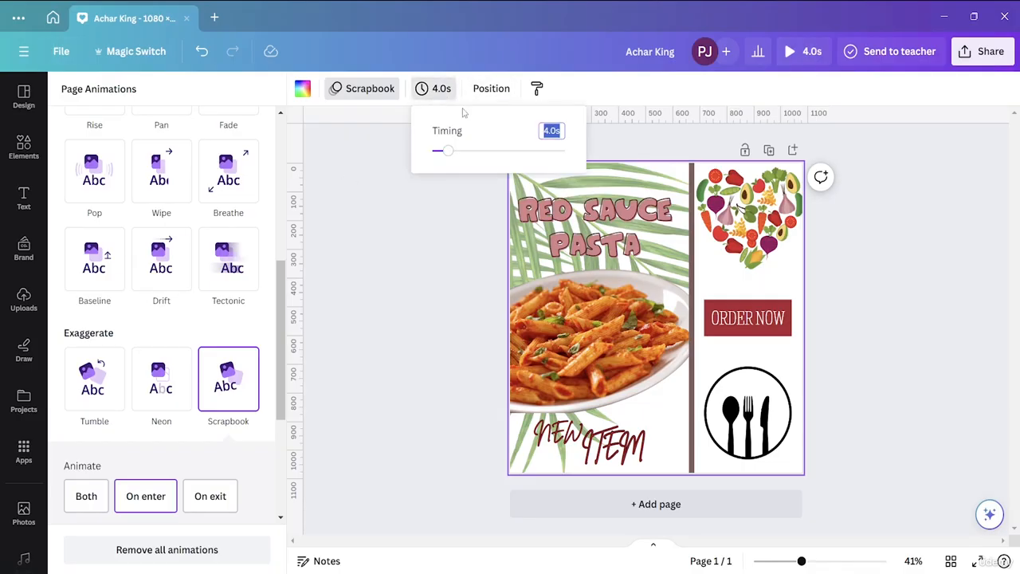
{"action": "left_click", "coordinate": [552, 130]}
{"action": "key", "text": "Return"}
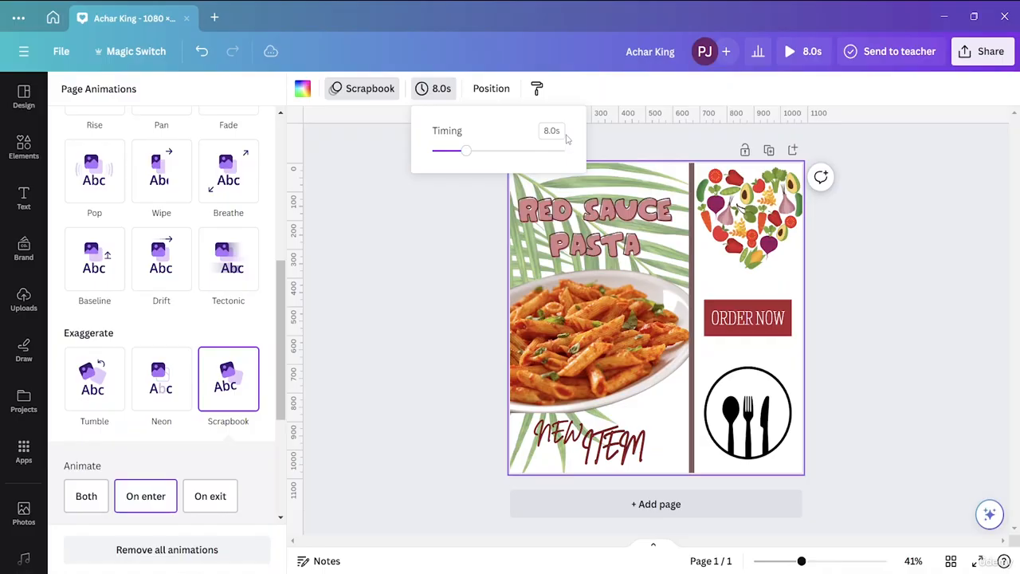
{"action": "left_click", "coordinate": [947, 245]}
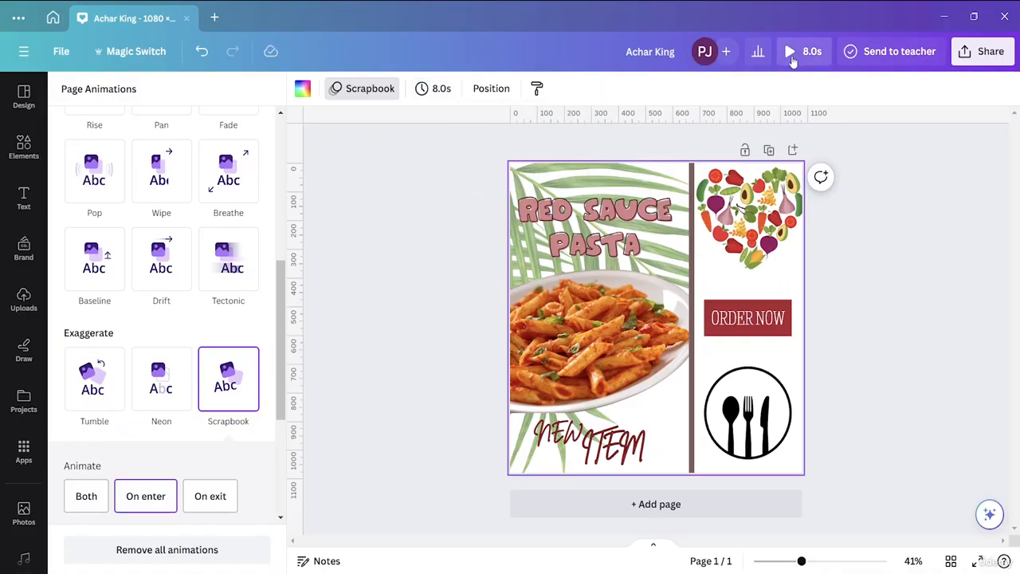
{"action": "left_click", "coordinate": [790, 53]}
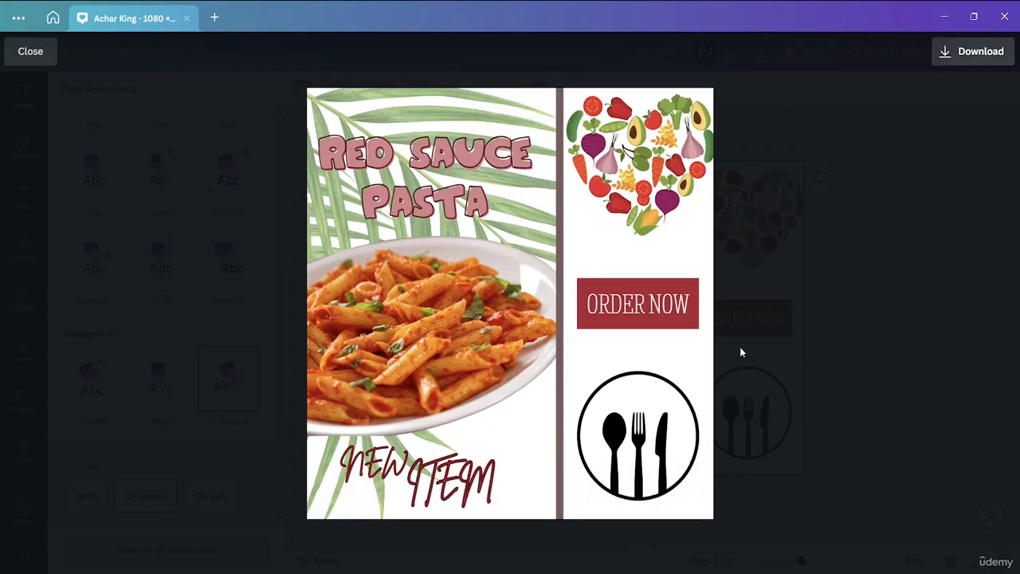
{"action": "left_click", "coordinate": [21, 61]}
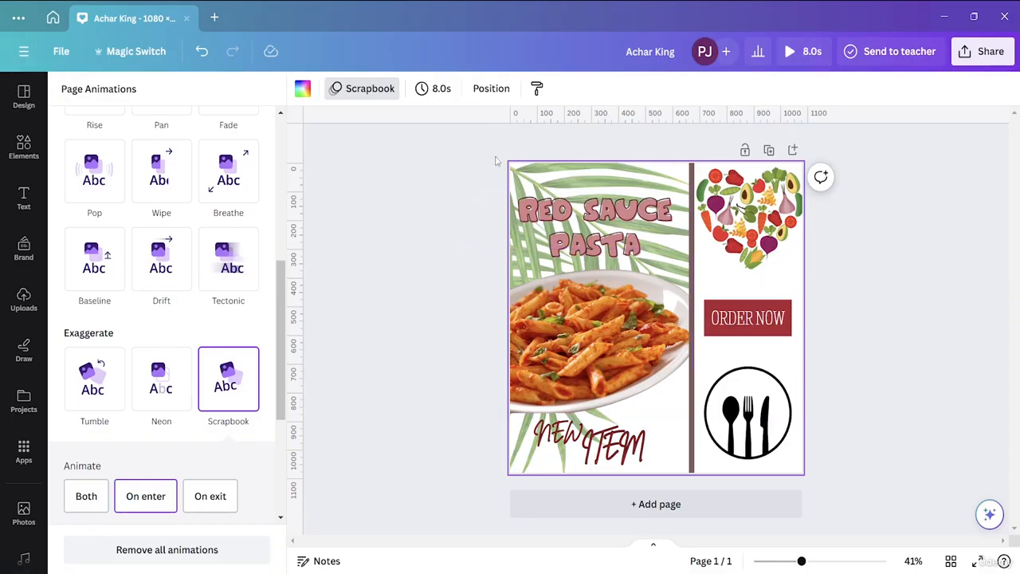
Check the page's timing setting and preview the page animation again
{"action": "left_click", "coordinate": [434, 89]}
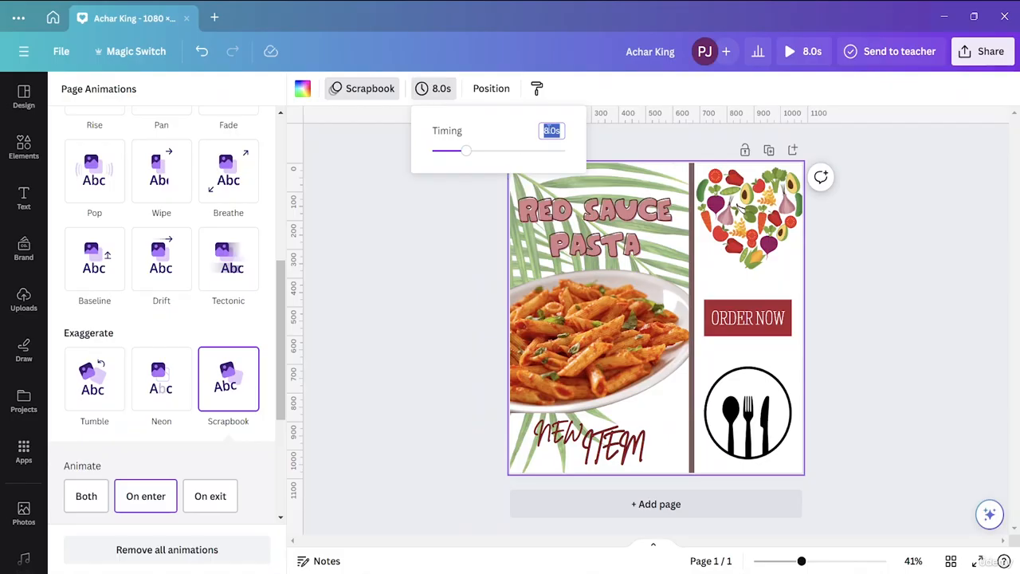
{"action": "left_click", "coordinate": [547, 130]}
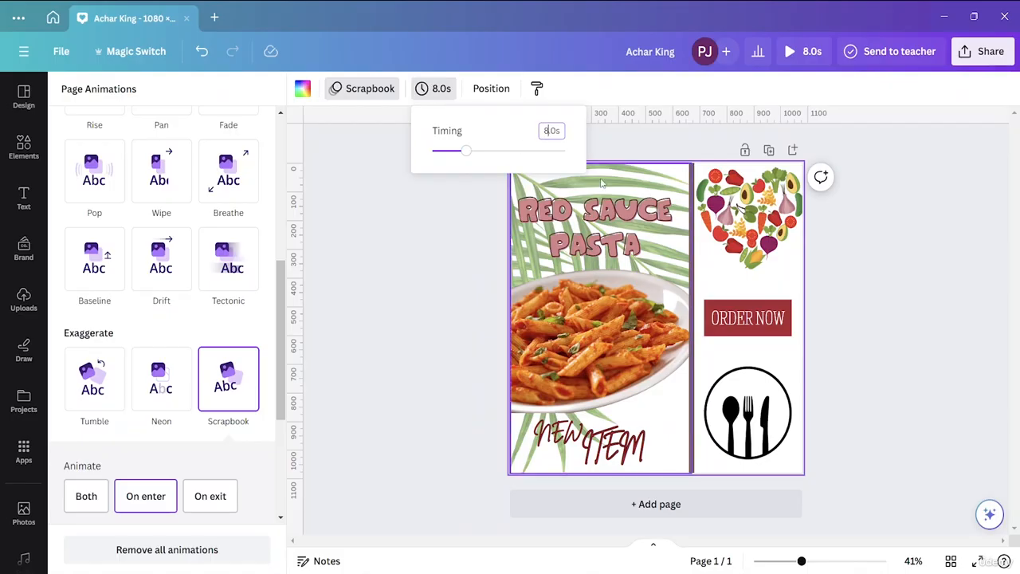
{"action": "left_click", "coordinate": [396, 282]}
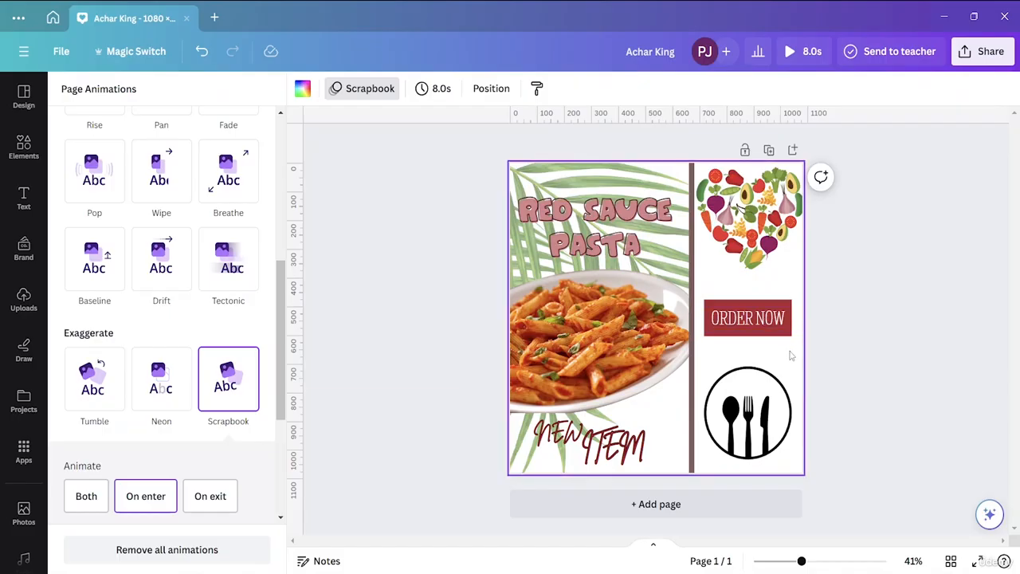
{"action": "left_click", "coordinate": [710, 209]}
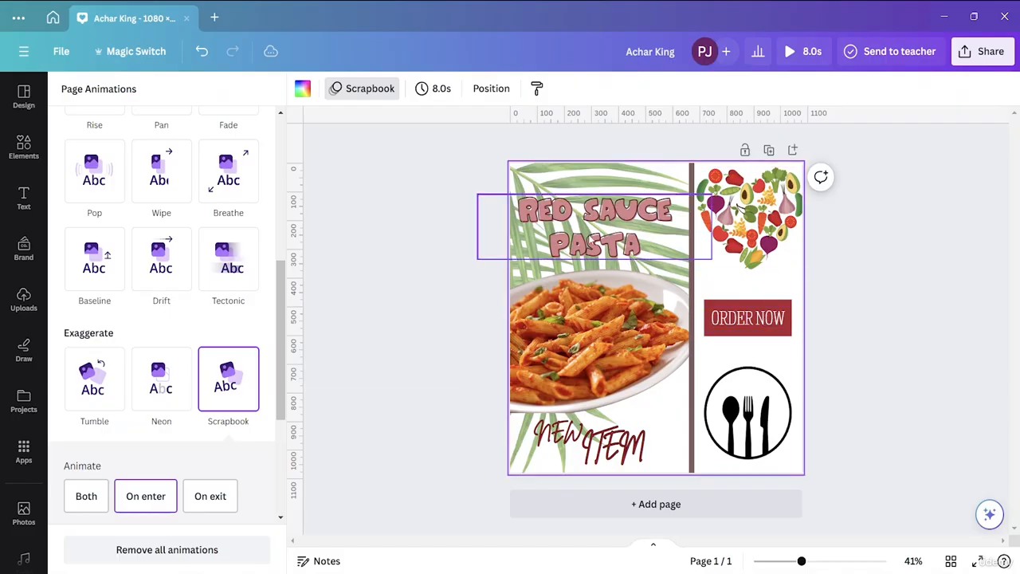
{"action": "left_click", "coordinate": [857, 286]}
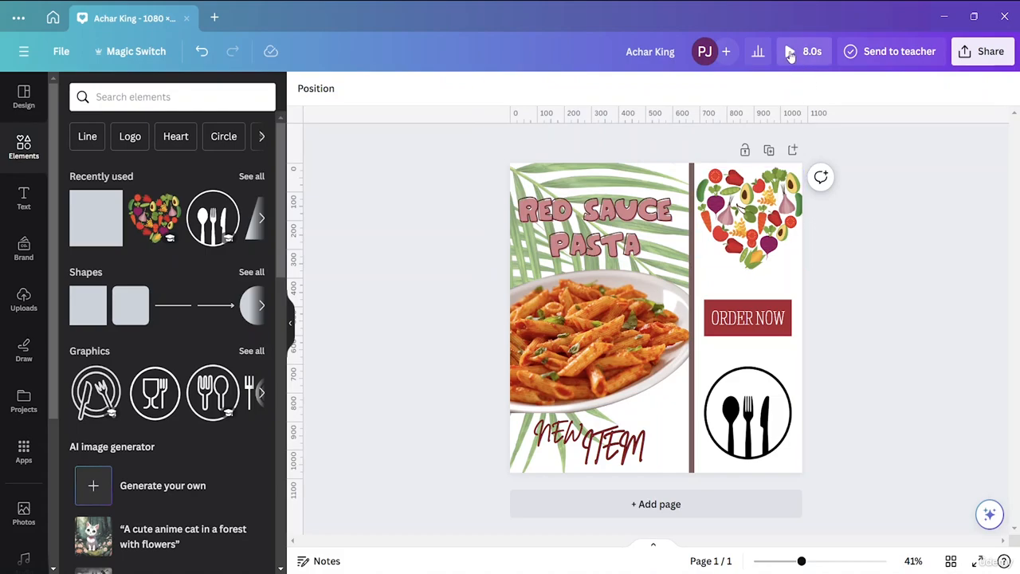
{"action": "left_click", "coordinate": [790, 52]}
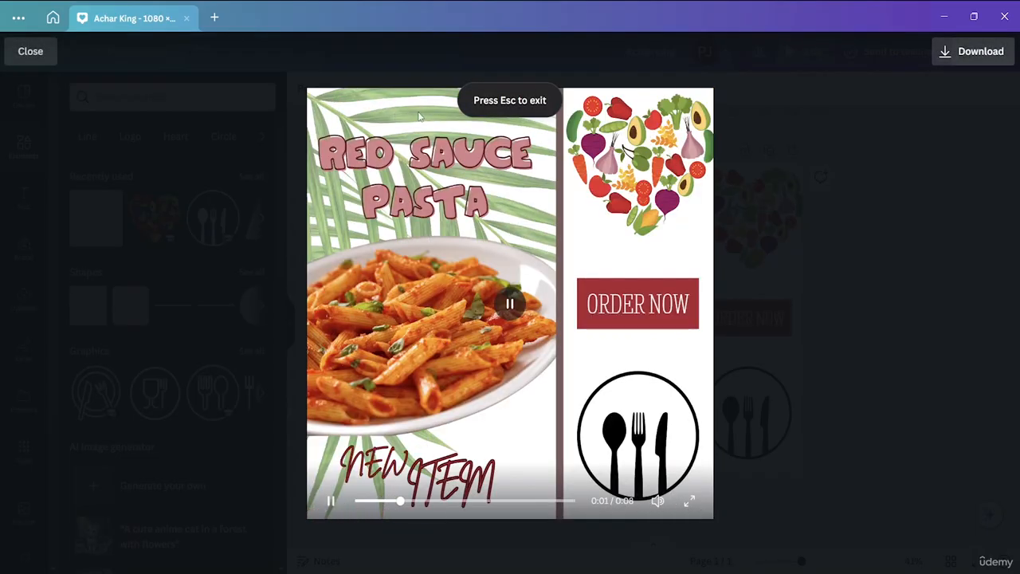
{"action": "left_click", "coordinate": [48, 56]}
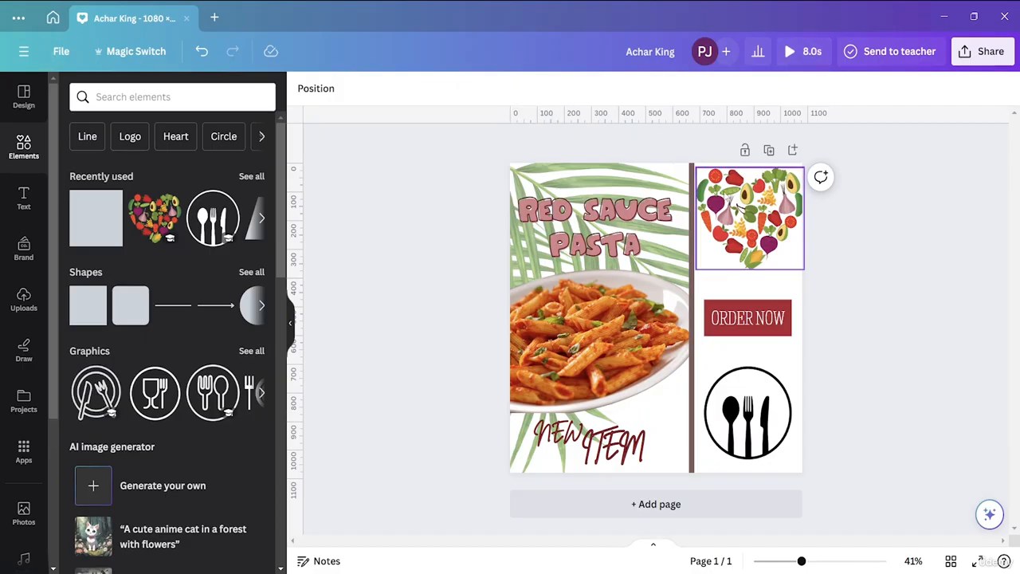
Reselect the page, set its timing to 4.0 seconds and preview the result
{"action": "left_click", "coordinate": [608, 317]}
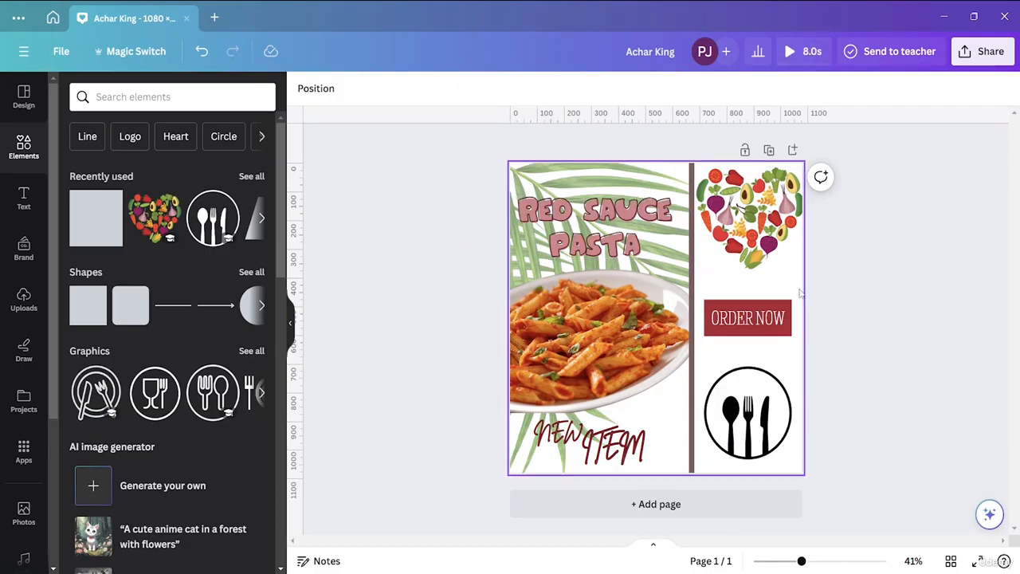
{"action": "left_click", "coordinate": [433, 88]}
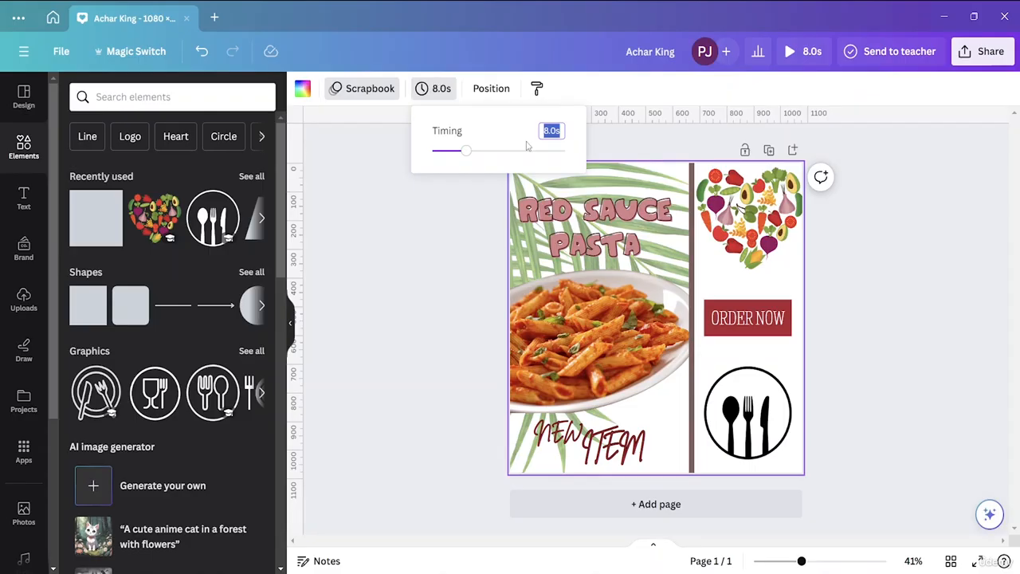
{"action": "left_click", "coordinate": [552, 130]}
{"action": "key", "text": "Return"}
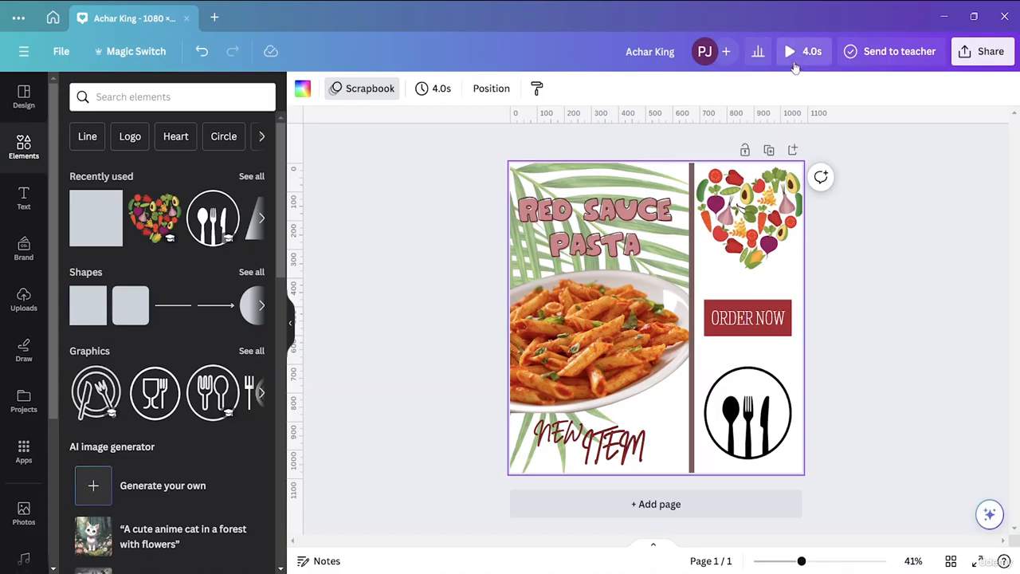
{"action": "left_click", "coordinate": [792, 52]}
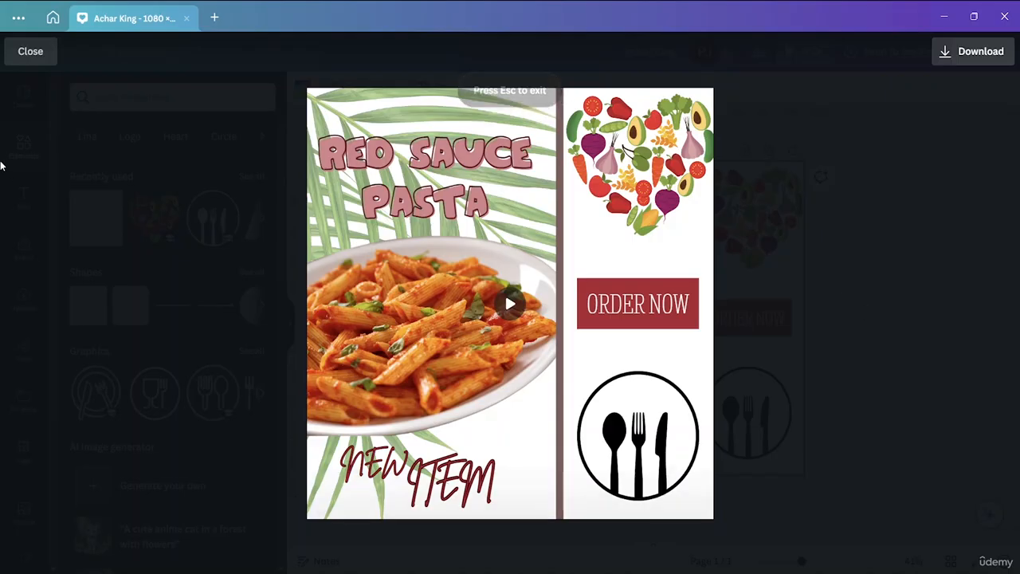
{"action": "left_click", "coordinate": [28, 53]}
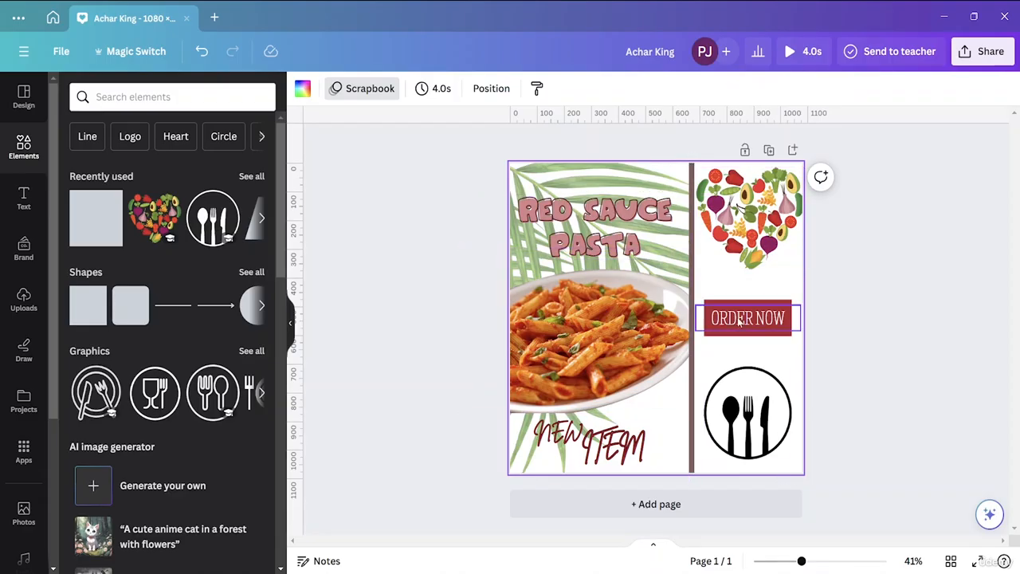
Move the ORDER NOW text and its red rectangle up together, closer to the vegetable heart
{"action": "left_click_drag", "start_coordinate": [788, 344], "coordinate": [757, 296]}
{"action": "left_click", "coordinate": [714, 264]}
{"action": "left_click", "coordinate": [787, 369]}
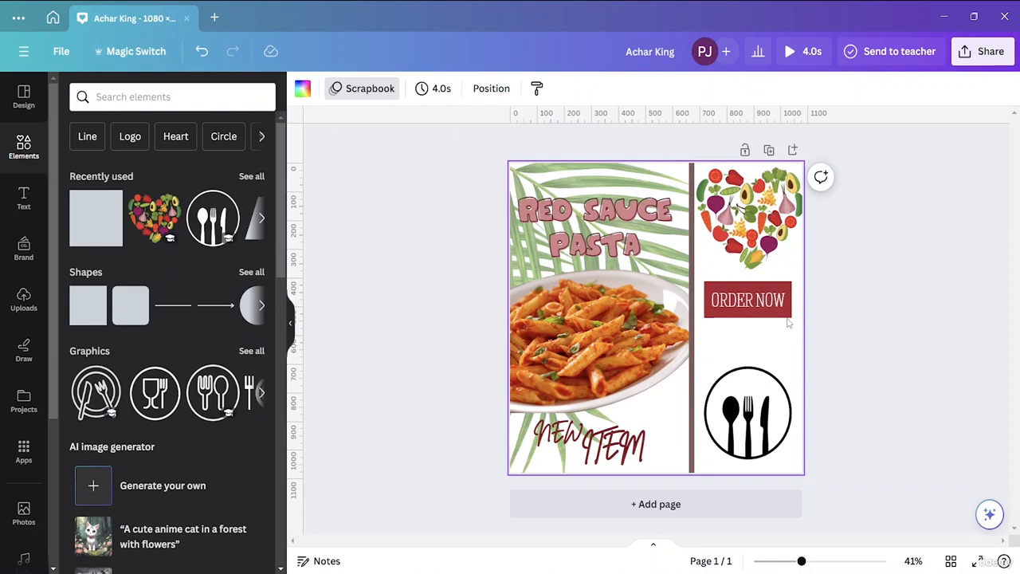
Add a new text box and place it between the ORDER NOW button and the cutlery circle
{"action": "key", "text": "t"}
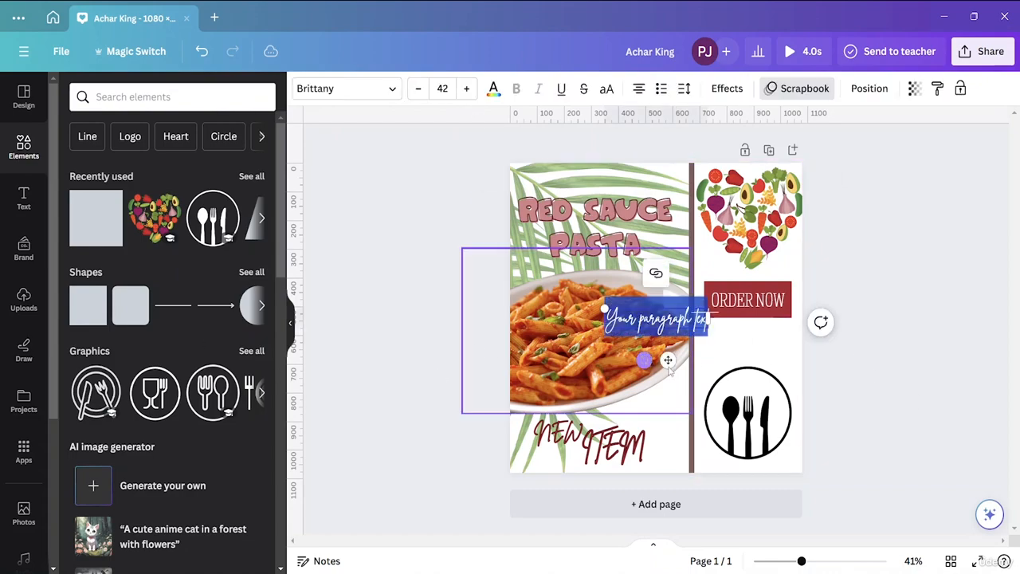
{"action": "key", "text": "Escape"}
{"action": "left_click_drag", "start_coordinate": [657, 319], "coordinate": [779, 333]}
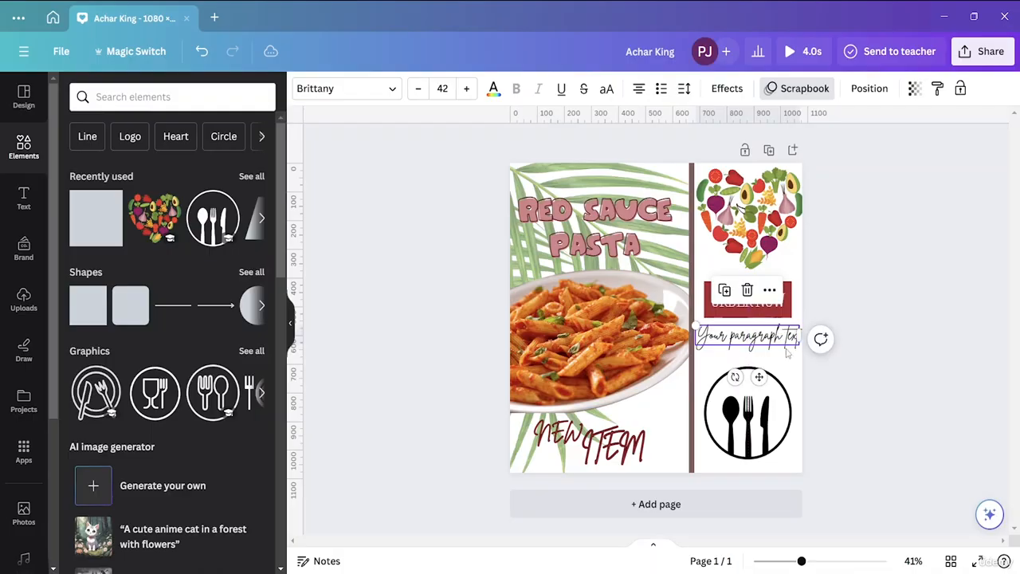
Replace the placeholder text below the ORDER NOW button with the contact phone number
{"action": "double_click", "coordinate": [789, 336]}
{"action": "left_click", "coordinate": [792, 336]}
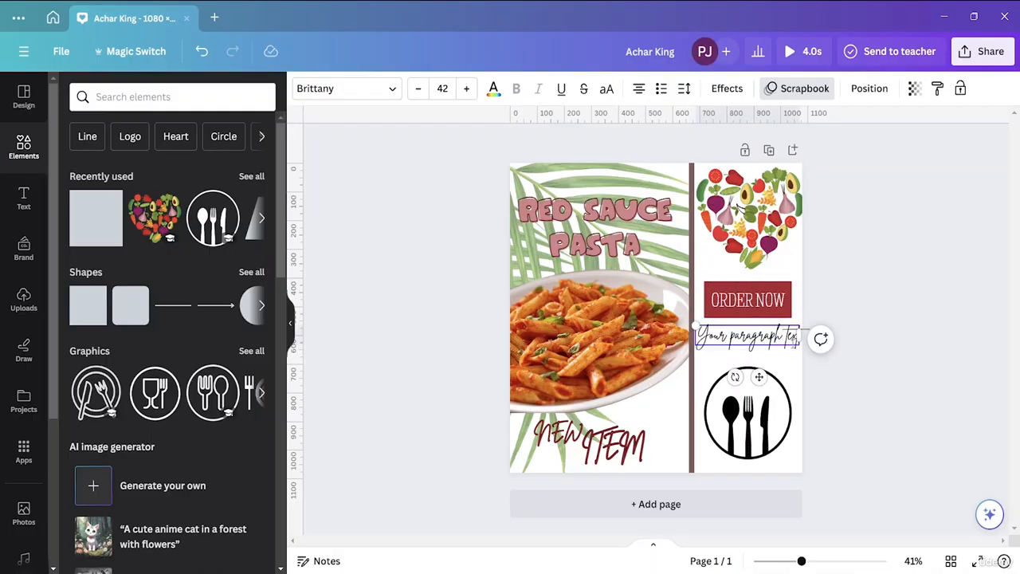
{"action": "double_click", "coordinate": [794, 342]}
{"action": "triple_click", "coordinate": [795, 340]}
{"action": "left_click", "coordinate": [796, 340]}
{"action": "triple_click", "coordinate": [795, 339]}
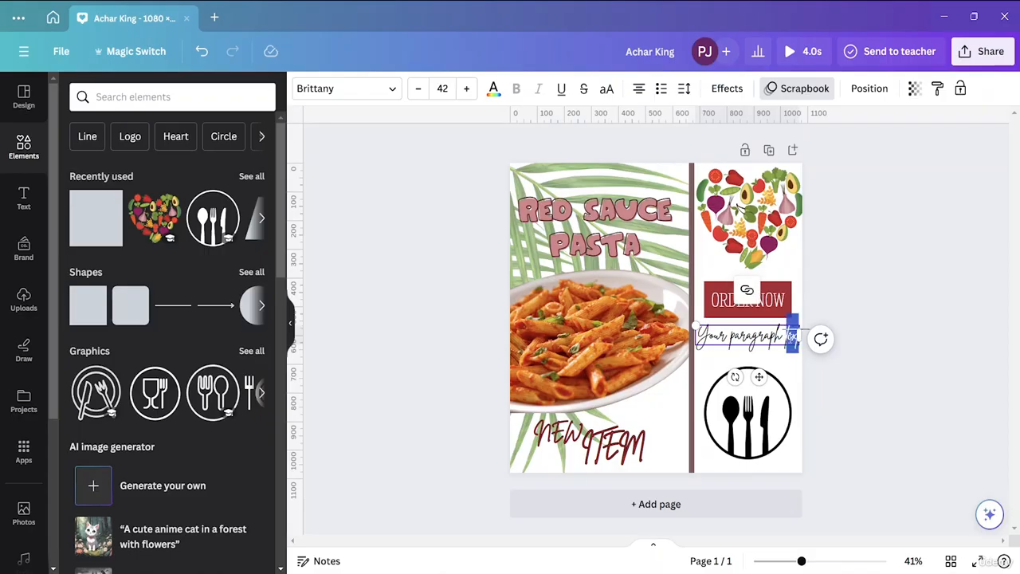
{"action": "key", "text": "BackSpace"}
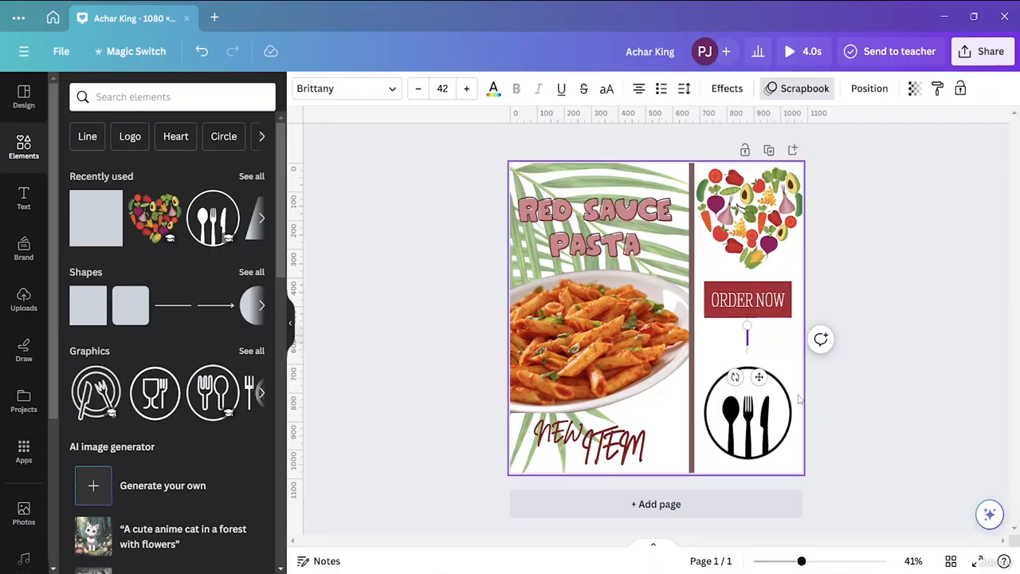
{"action": "type", "text": "+90123"}
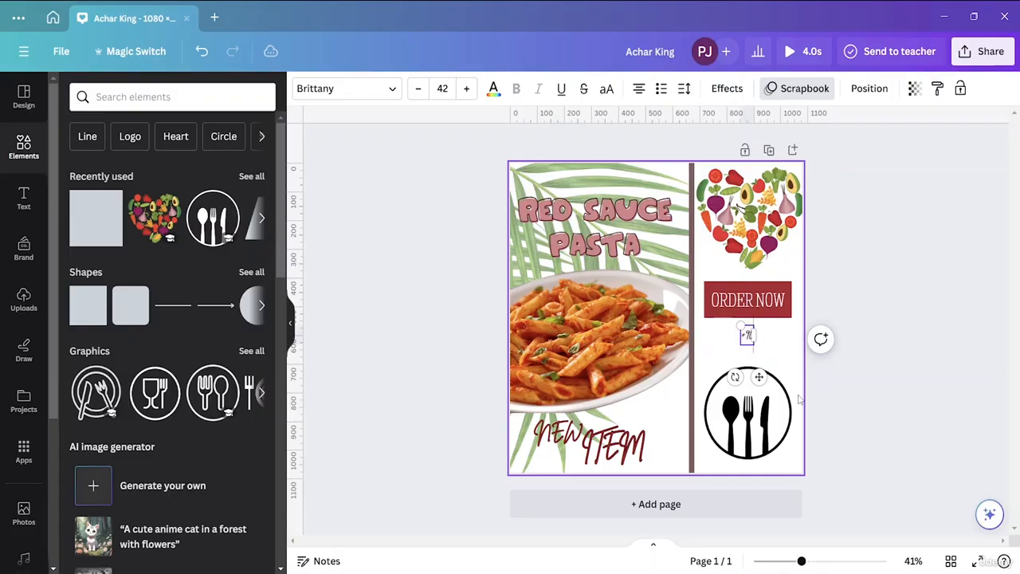
{"action": "type", "text": "678"}
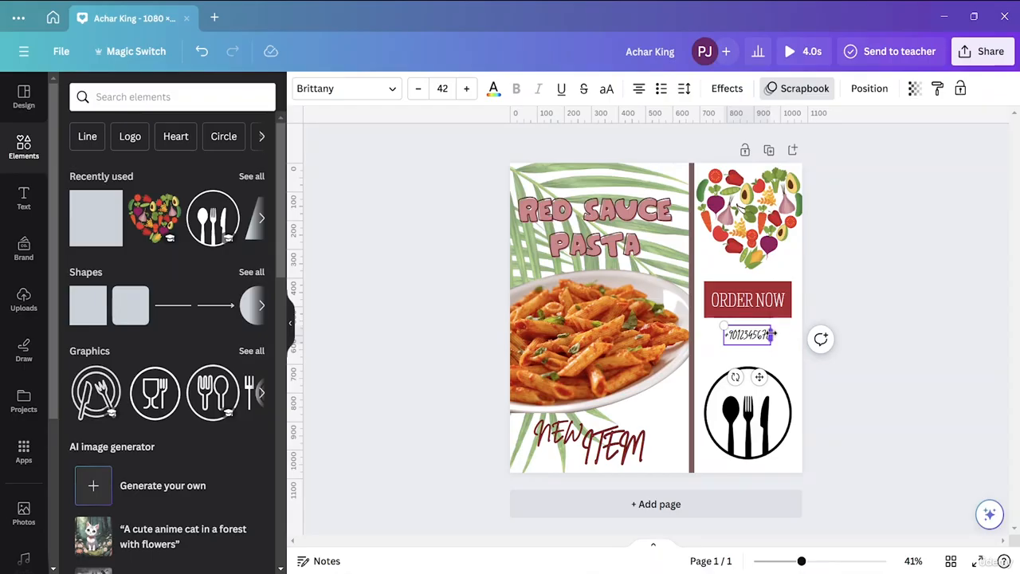
Change the contact phone number's font to Foda Display and enlarge its text to size 80.4
{"action": "left_click_drag", "start_coordinate": [772, 335], "coordinate": [732, 334]}
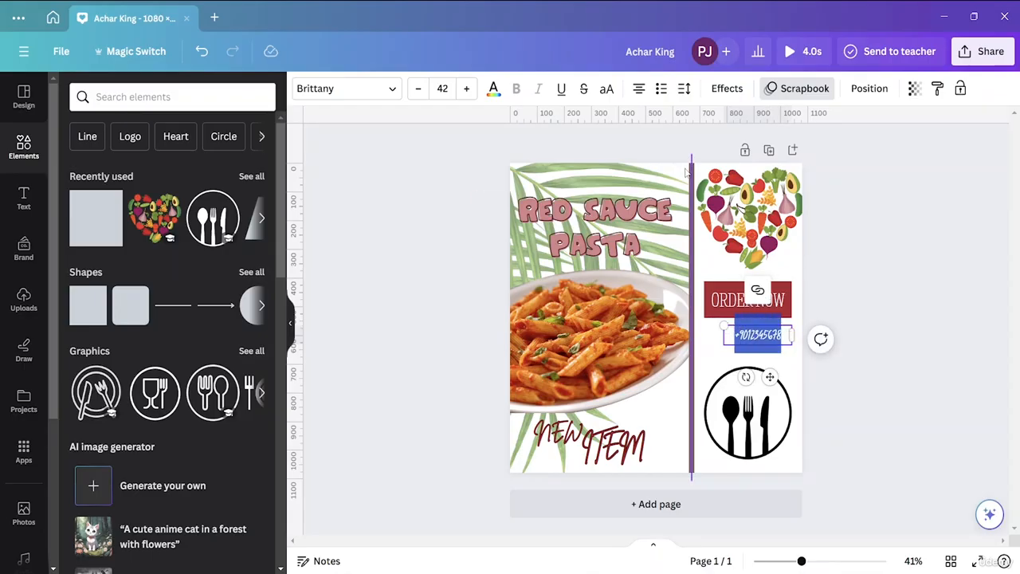
{"action": "left_click", "coordinate": [393, 88]}
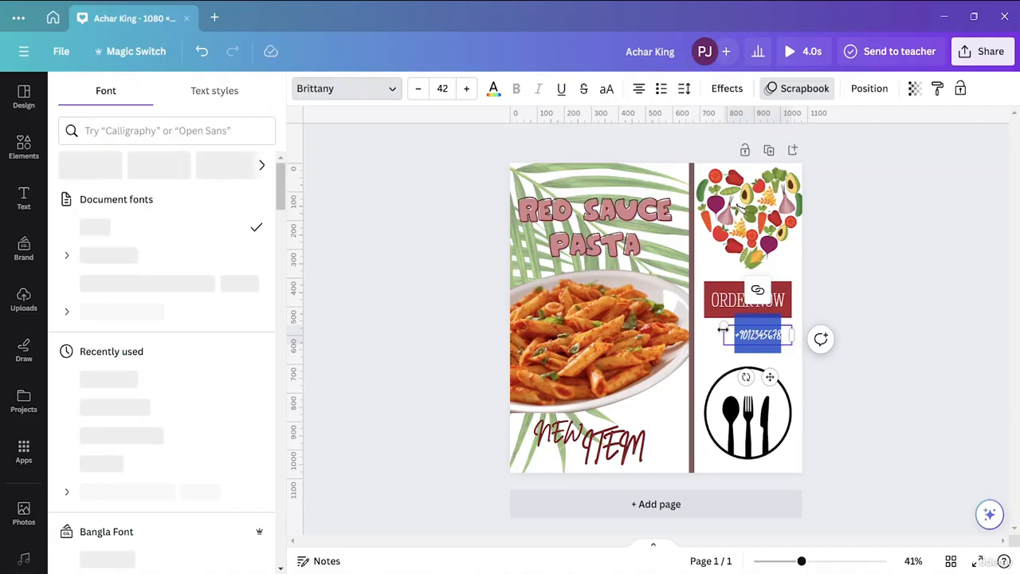
{"action": "left_click_drag", "start_coordinate": [724, 326], "coordinate": [675, 311]}
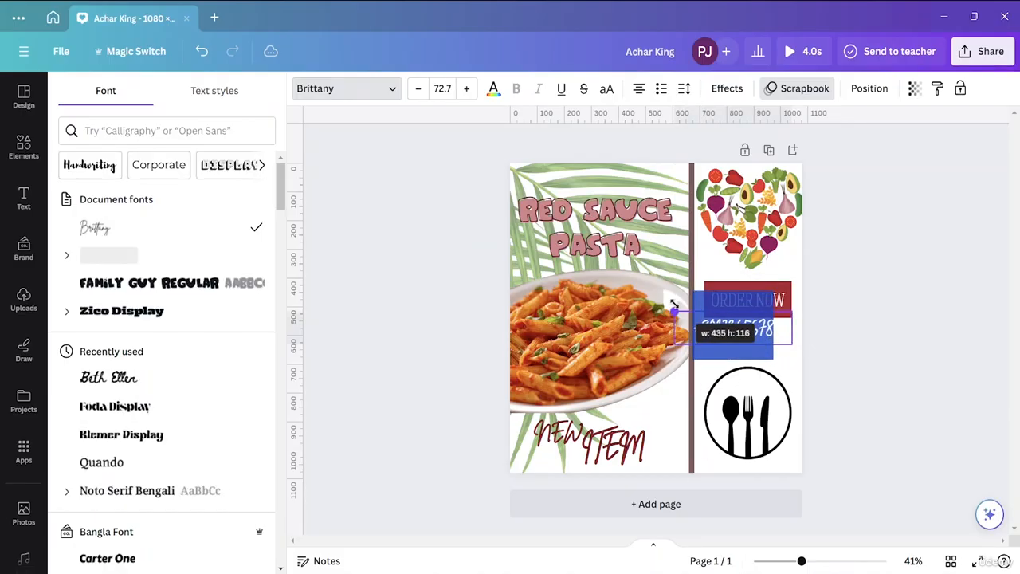
{"action": "left_click", "coordinate": [154, 407]}
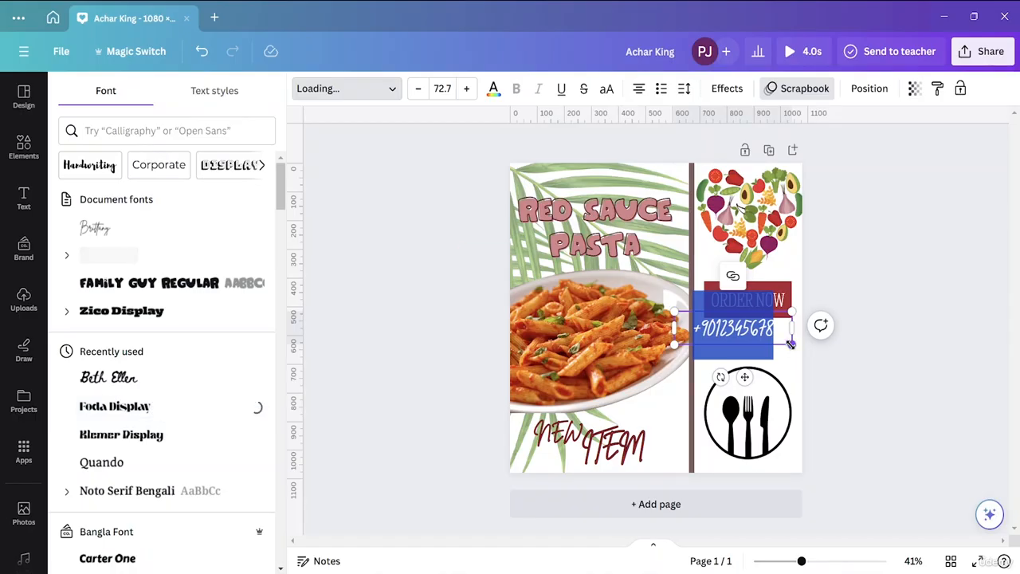
{"action": "left_click_drag", "start_coordinate": [791, 344], "coordinate": [803, 348]}
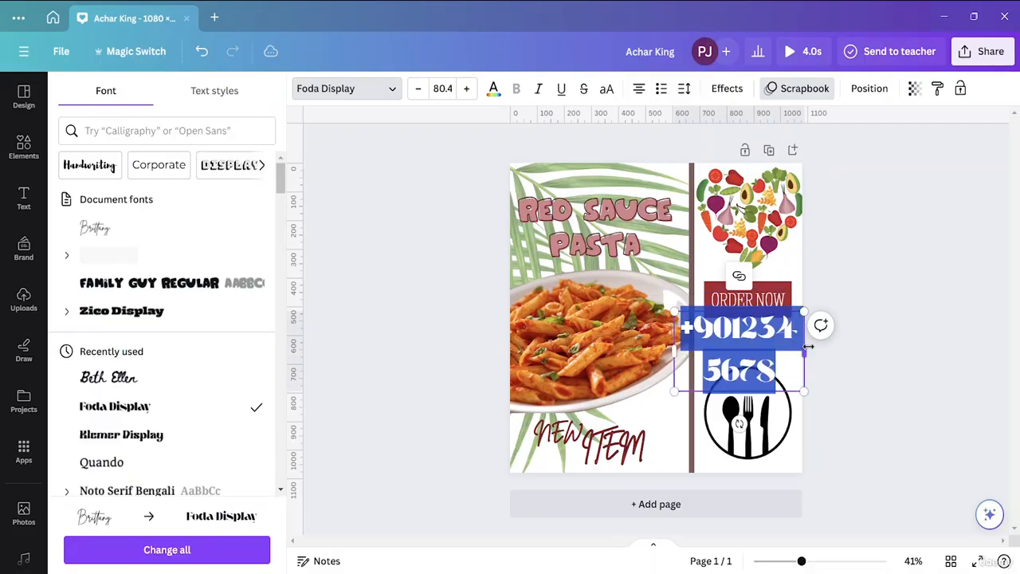
{"action": "left_click", "coordinate": [808, 347]}
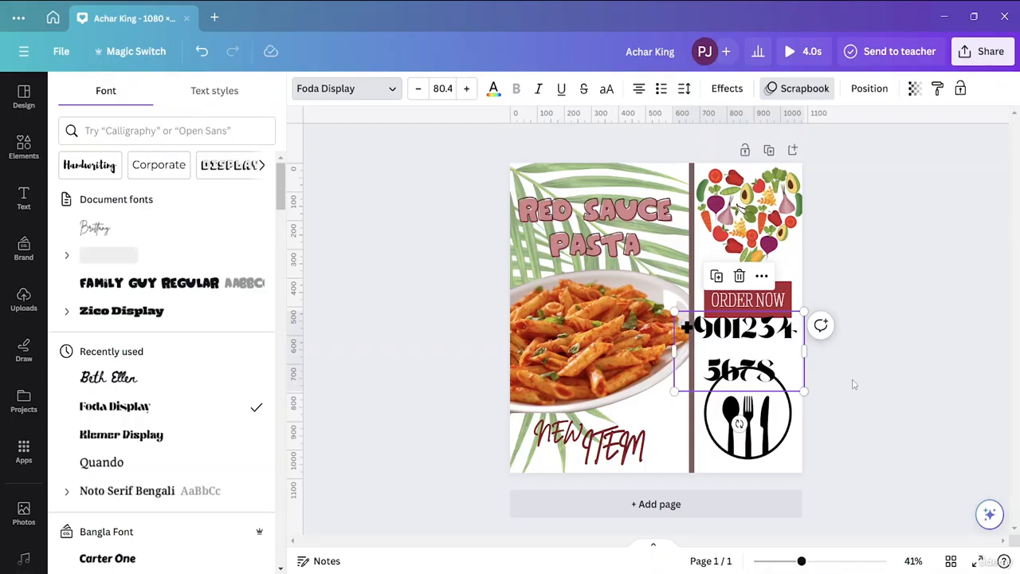
Widen the phone number's text box to fit one line and shrink it to sit between the ORDER NOW button and the cutlery circle
{"action": "left_click_drag", "start_coordinate": [805, 350], "coordinate": [888, 352]}
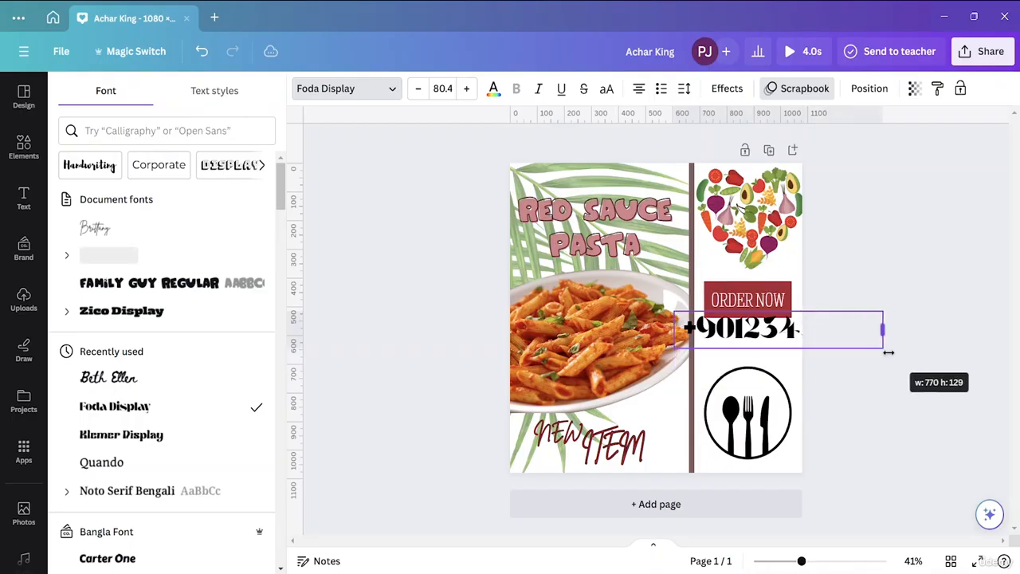
{"action": "left_click_drag", "start_coordinate": [675, 311], "coordinate": [748, 341]}
{"action": "left_click", "coordinate": [932, 379]}
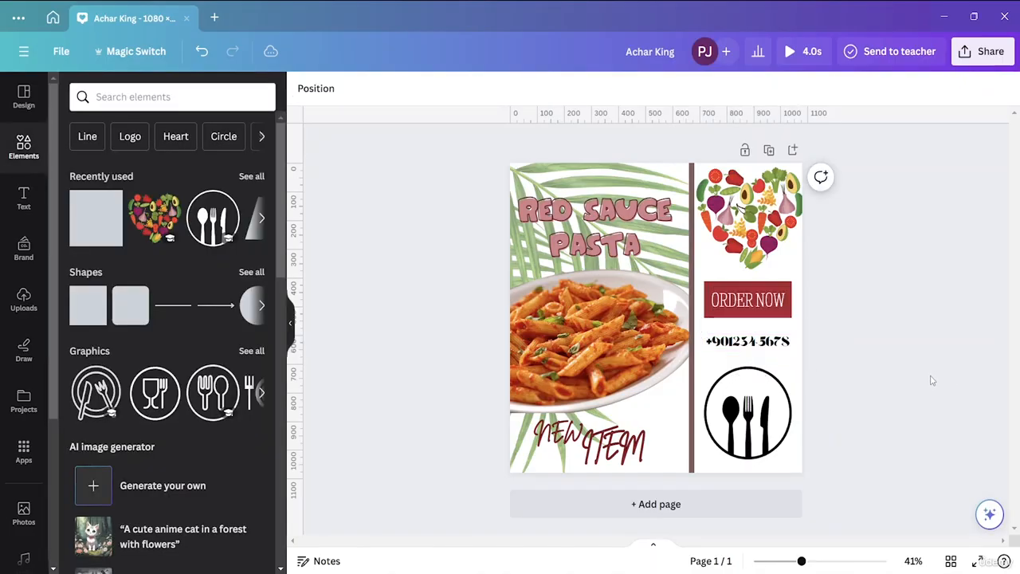
Preview the page animation with the restyled phone number and close the preview
{"action": "left_click", "coordinate": [759, 342]}
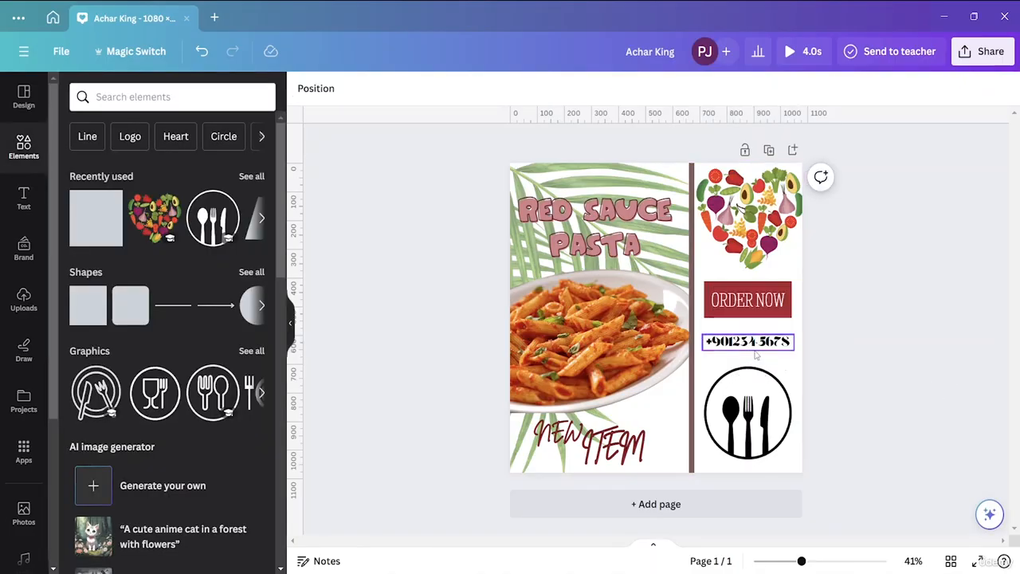
{"action": "left_click", "coordinate": [829, 378]}
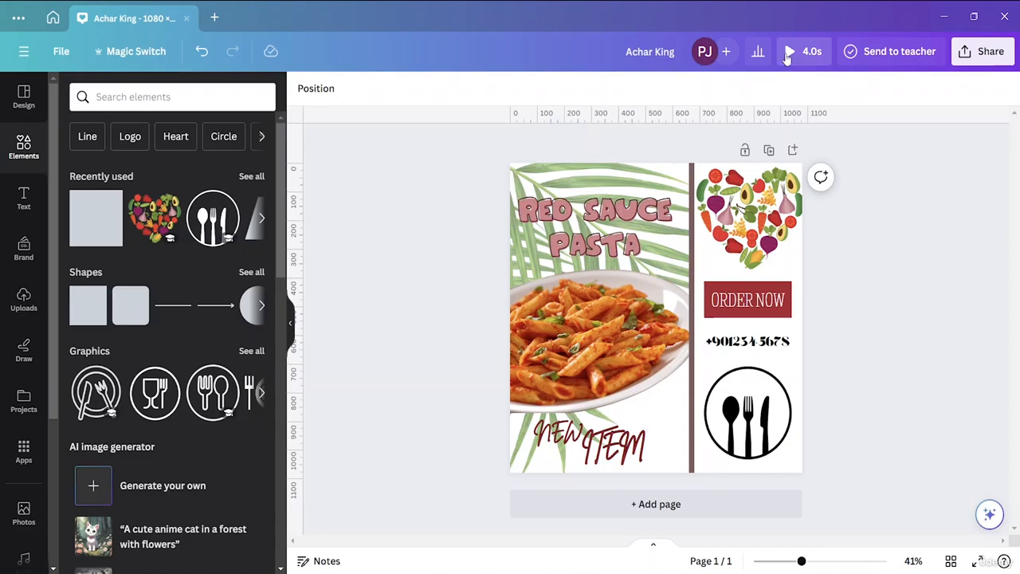
{"action": "left_click", "coordinate": [788, 56]}
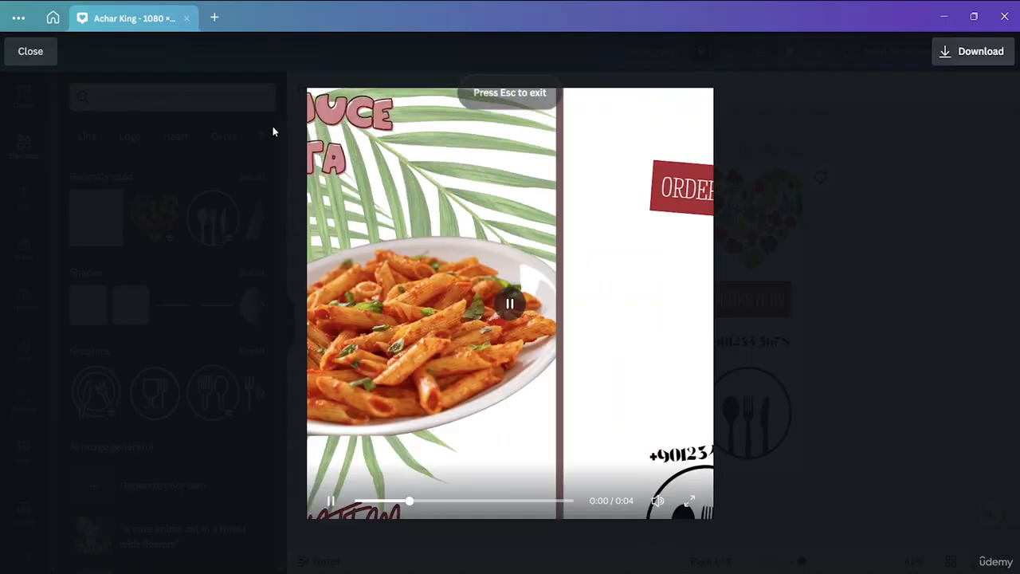
{"action": "left_click", "coordinate": [48, 68]}
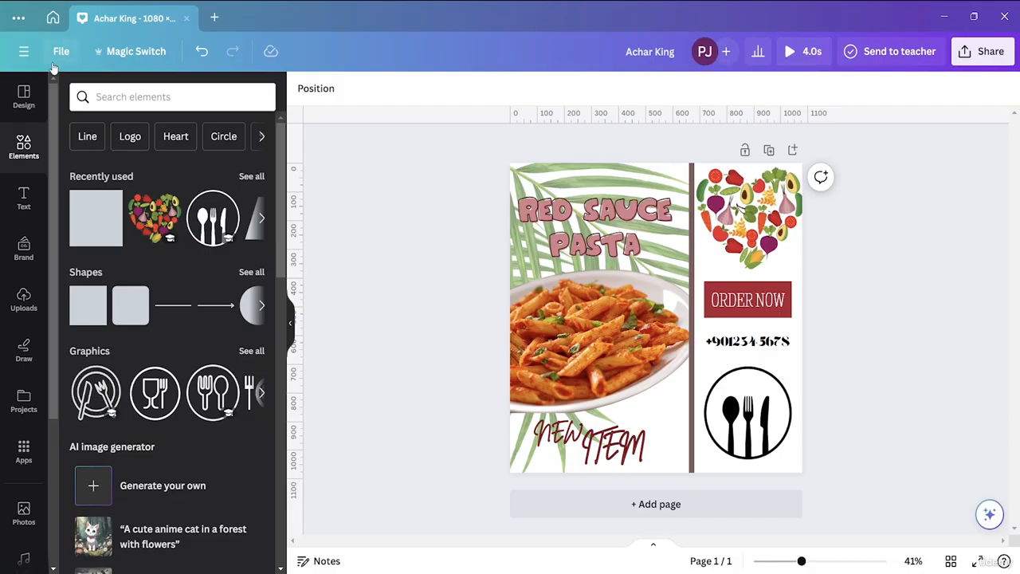
Open the design's download settings and choose MP4 Video as the file type
{"action": "left_click", "coordinate": [983, 53]}
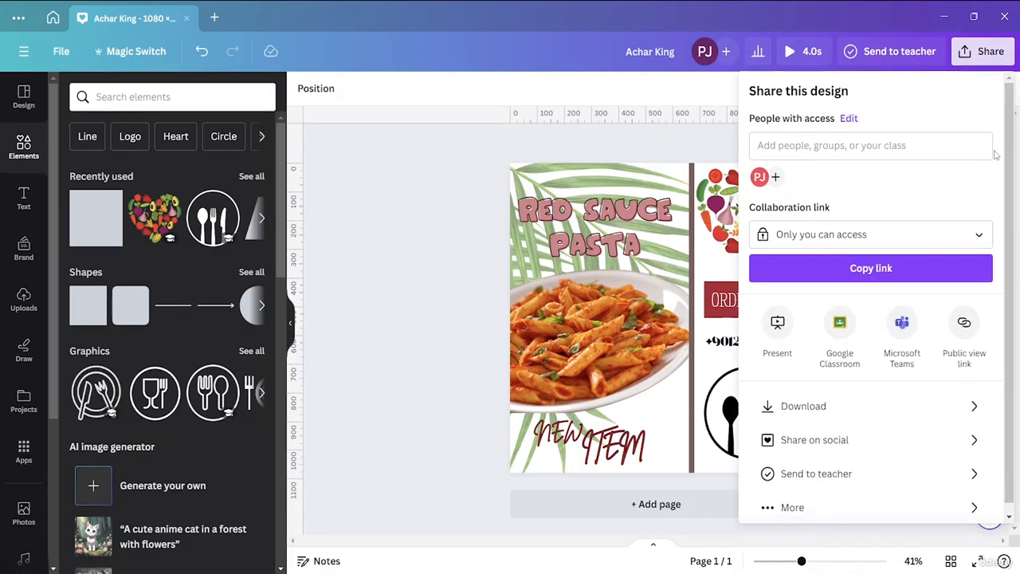
{"action": "left_click", "coordinate": [883, 415]}
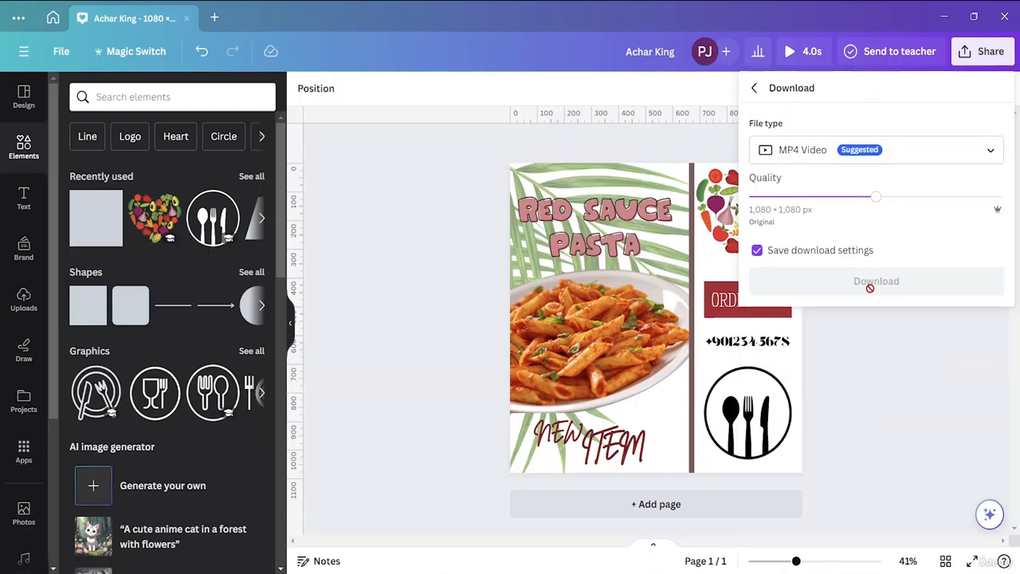
{"action": "left_click", "coordinate": [973, 154]}
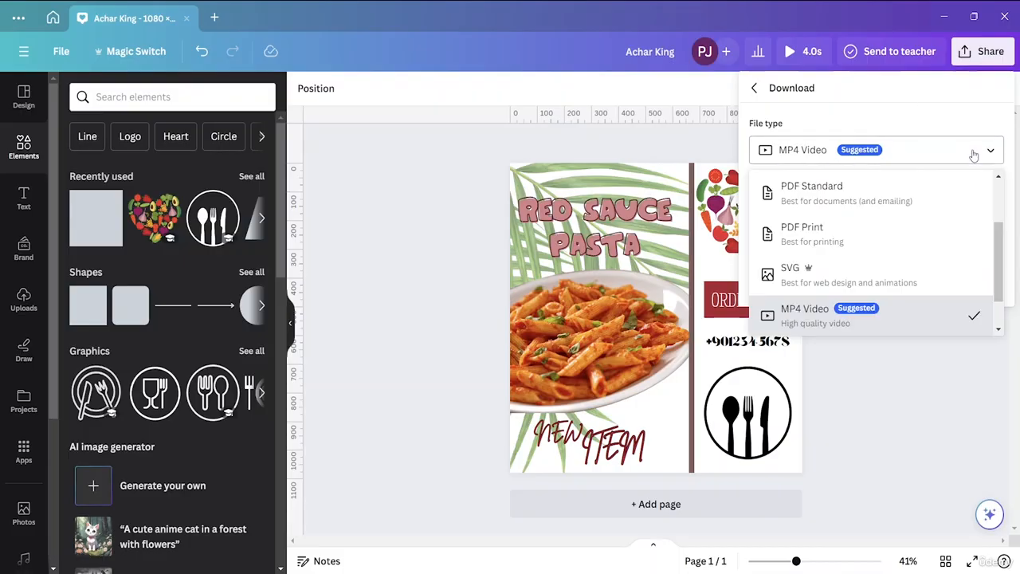
{"action": "left_click", "coordinate": [928, 323]}
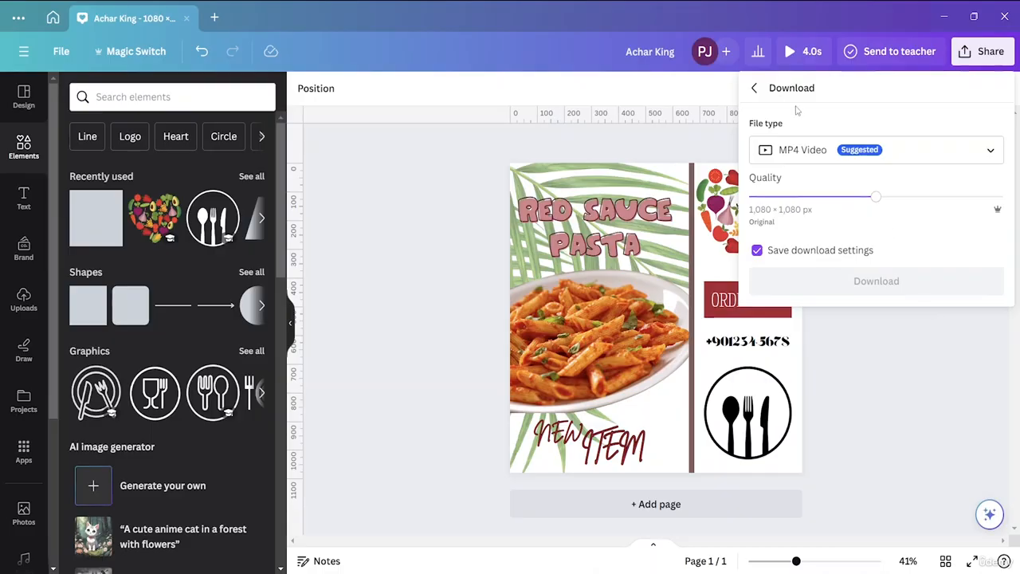
Replay the page animation, check the download and sharing options from the preview, and return to the editor
{"action": "left_click", "coordinate": [791, 57]}
{"action": "left_click", "coordinate": [788, 55]}
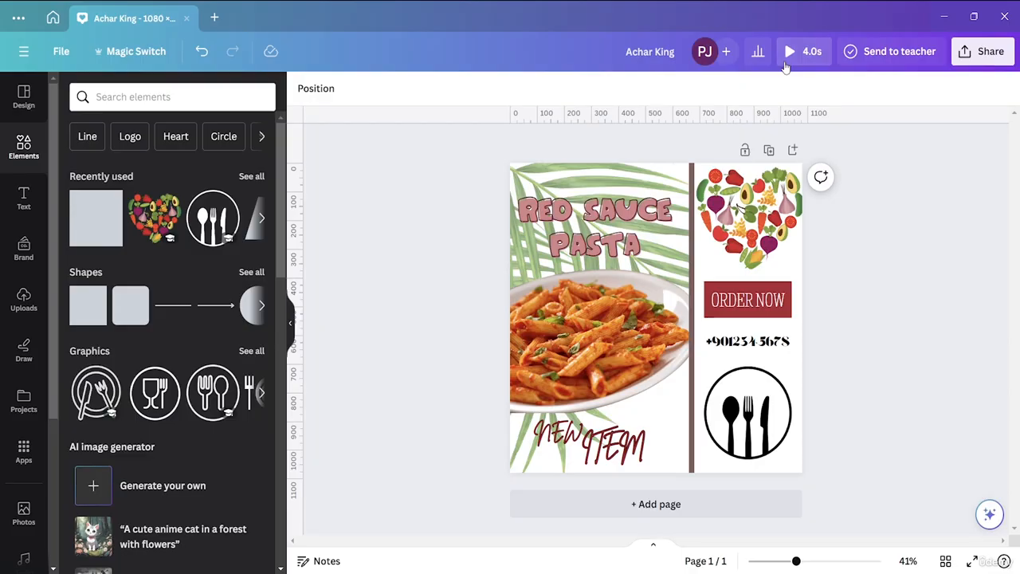
{"action": "left_click", "coordinate": [788, 62]}
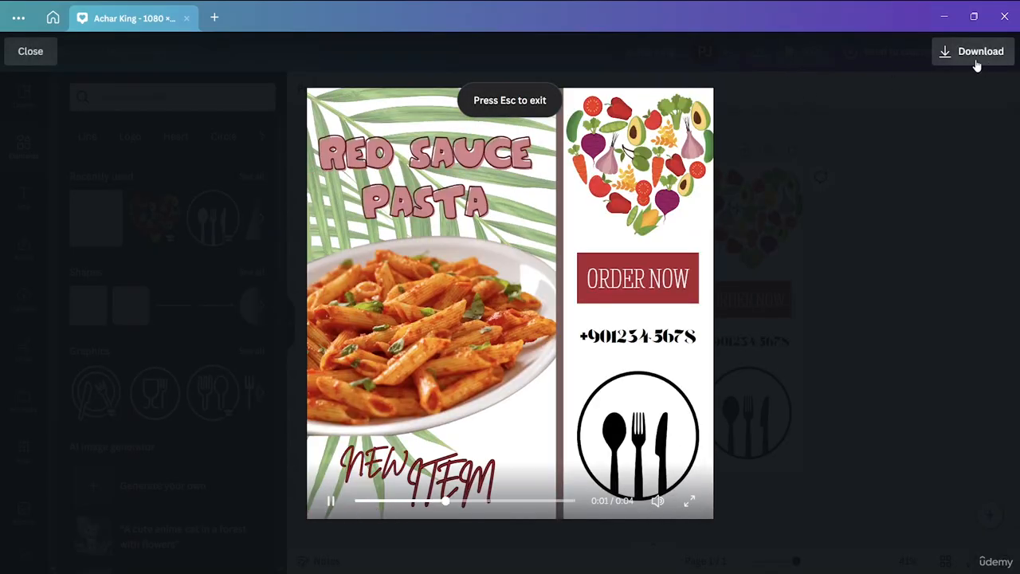
{"action": "left_click", "coordinate": [977, 55]}
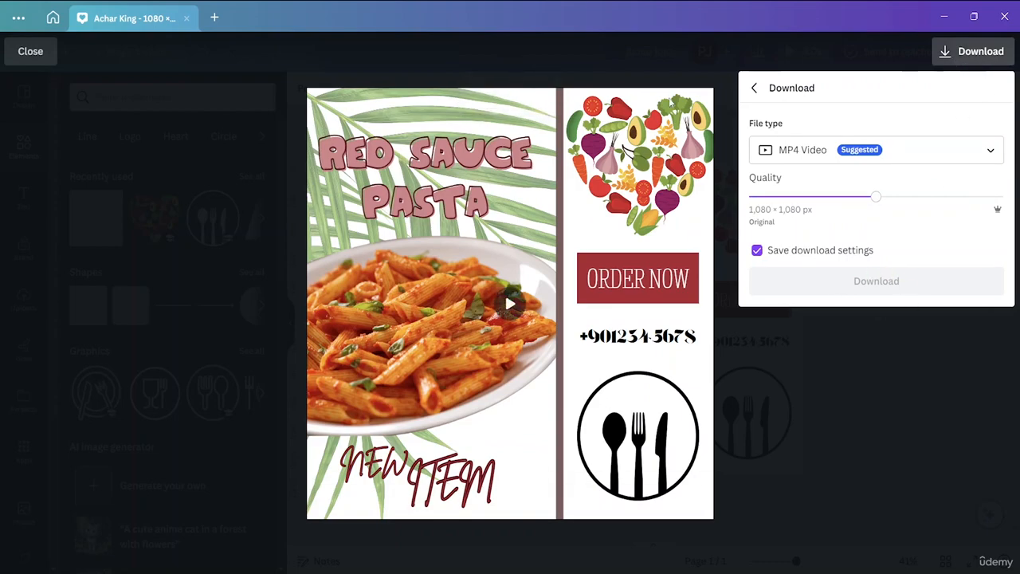
{"action": "left_click", "coordinate": [754, 89]}
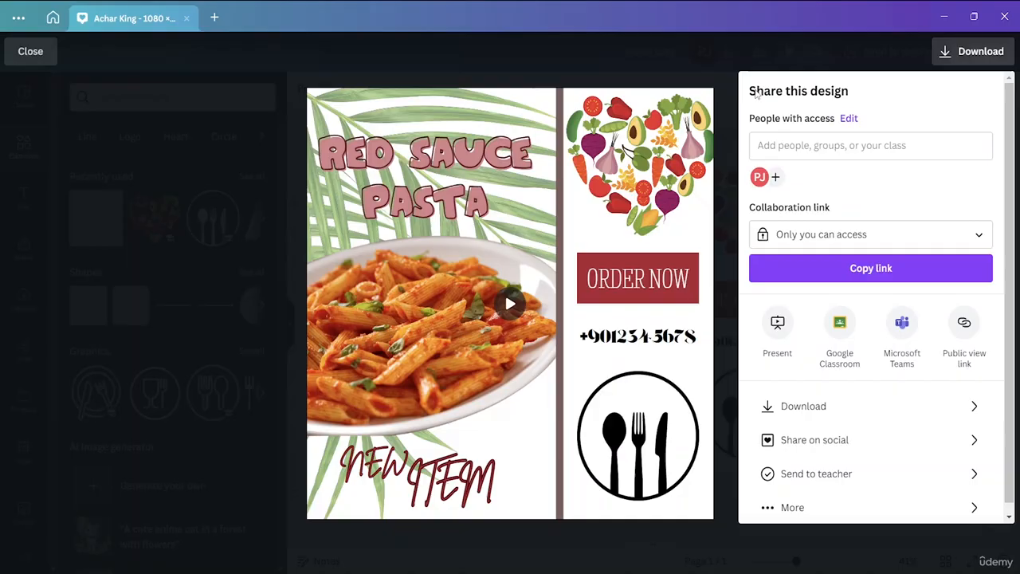
{"action": "left_click", "coordinate": [684, 65]}
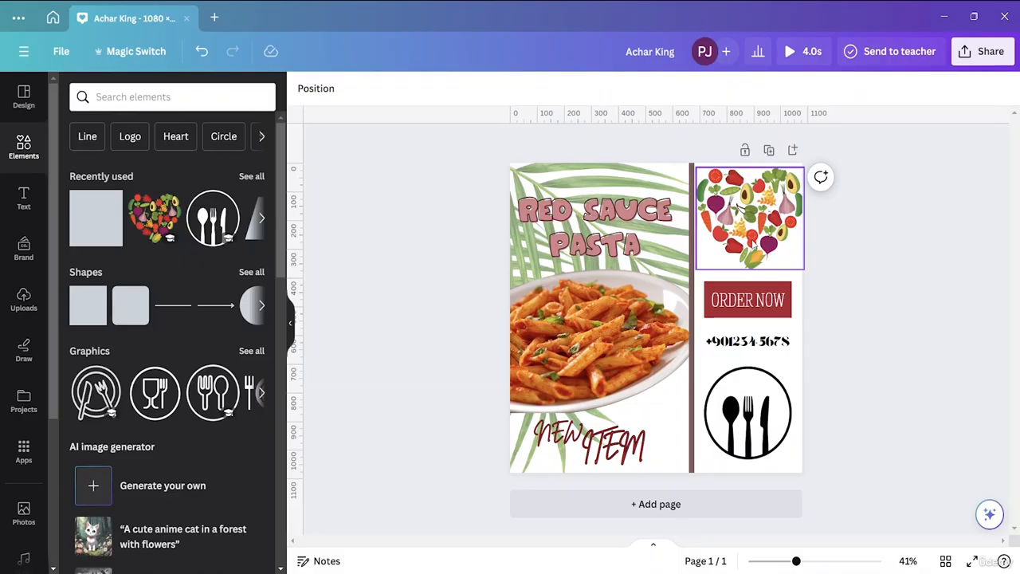
Download the design as an MP4 video at the original 1,080 × 1,080 px quality
{"action": "left_click", "coordinate": [982, 51]}
{"action": "left_click", "coordinate": [871, 404]}
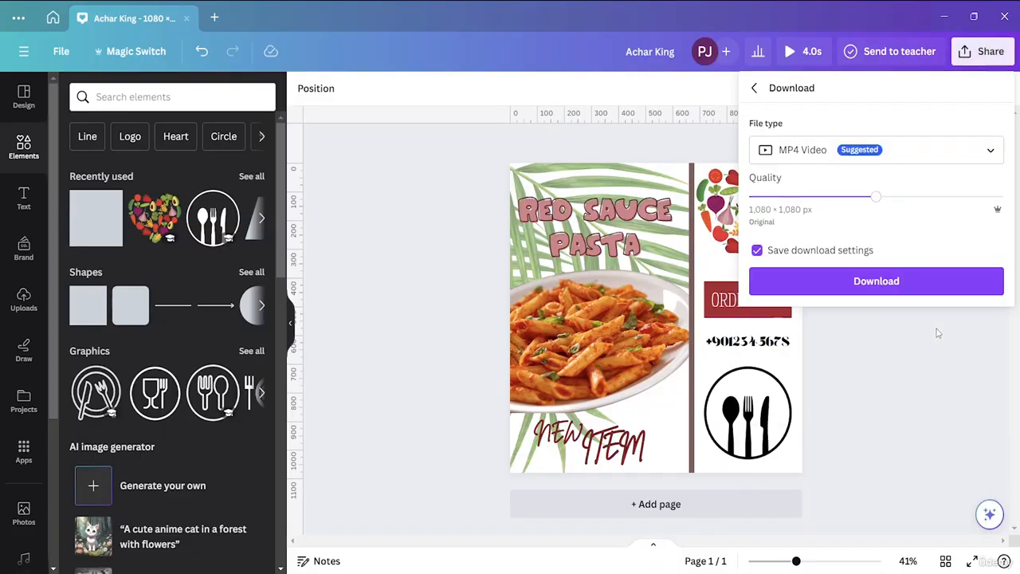
{"action": "left_click", "coordinate": [867, 282]}
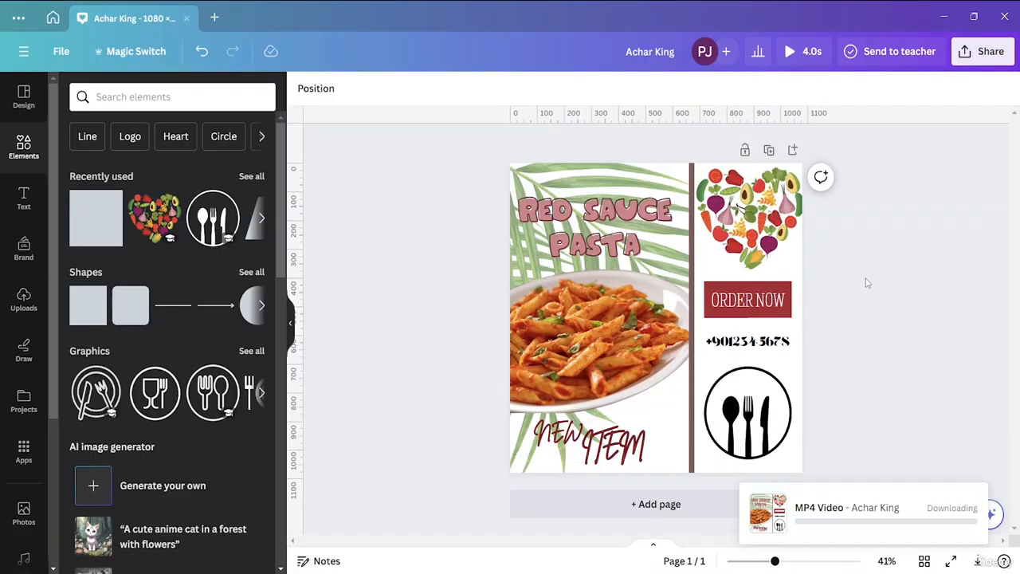